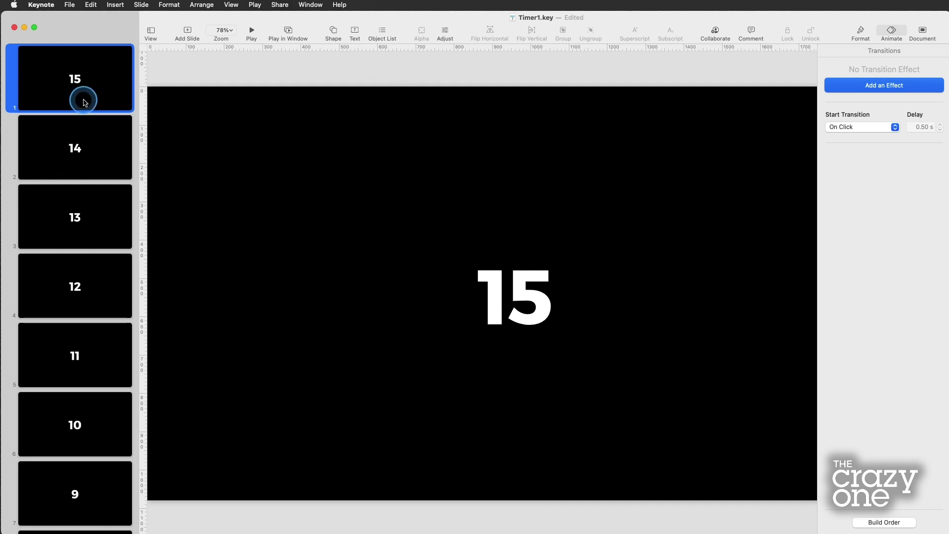
Look through the countdown slides from 15 down to 1 and the closing TIMES UP! slide, ending back at the first slide.
left_click(82, 142)
left_click(78, 82)
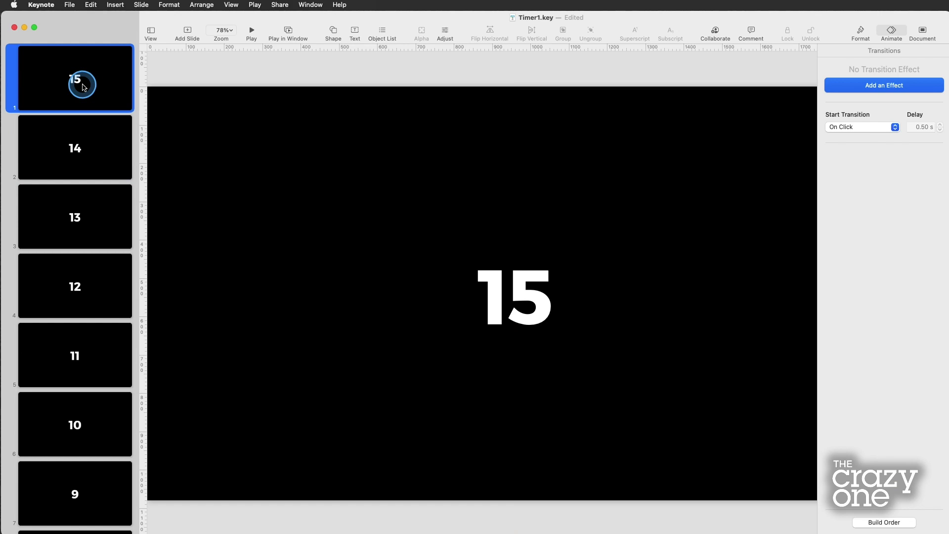
key("Down")
key("Down")
key("Down")
key("Down")
key("Down")
key("Down")
key("Down")
key("Down")
key("Down")
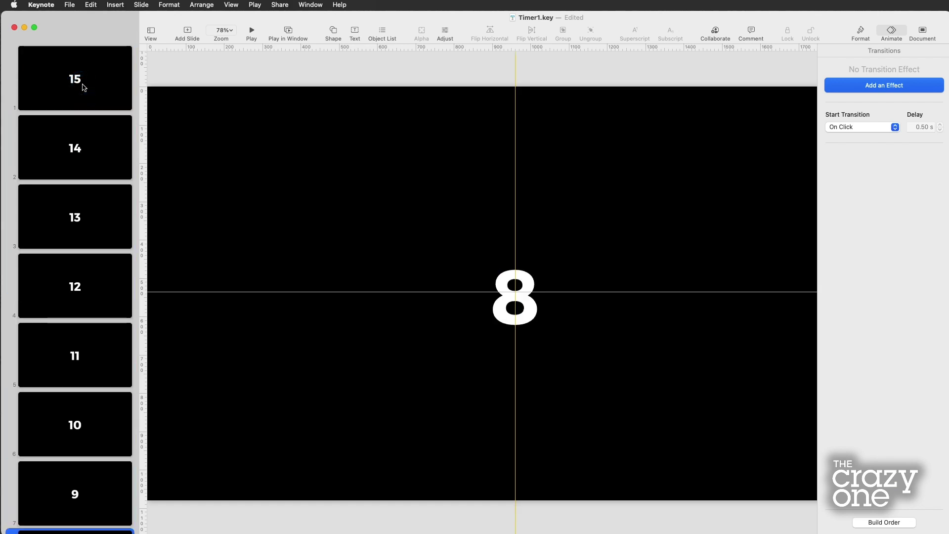
key("Down")
key("Down")
key("Down")
key("Down")
key("Down")
key("Down")
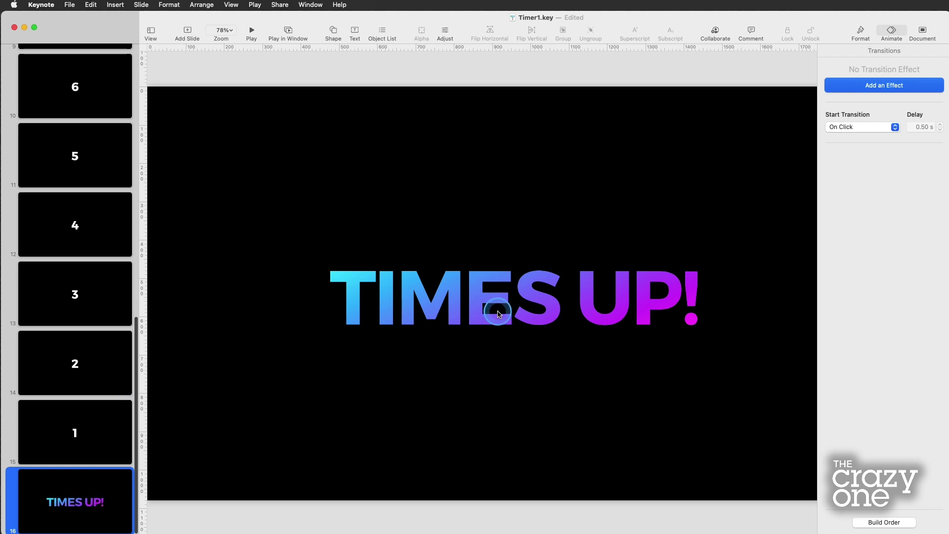
scroll(99, 396, "up", 10)
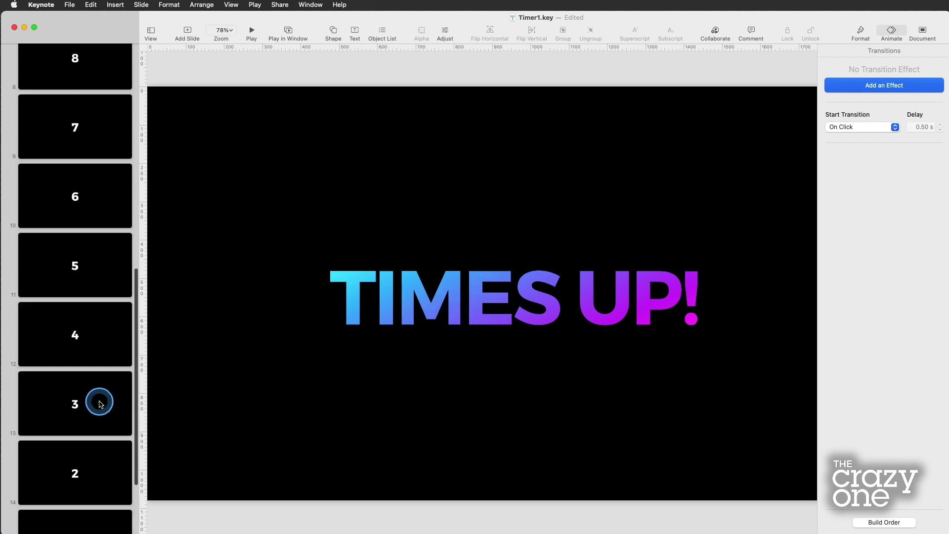
left_click(79, 77)
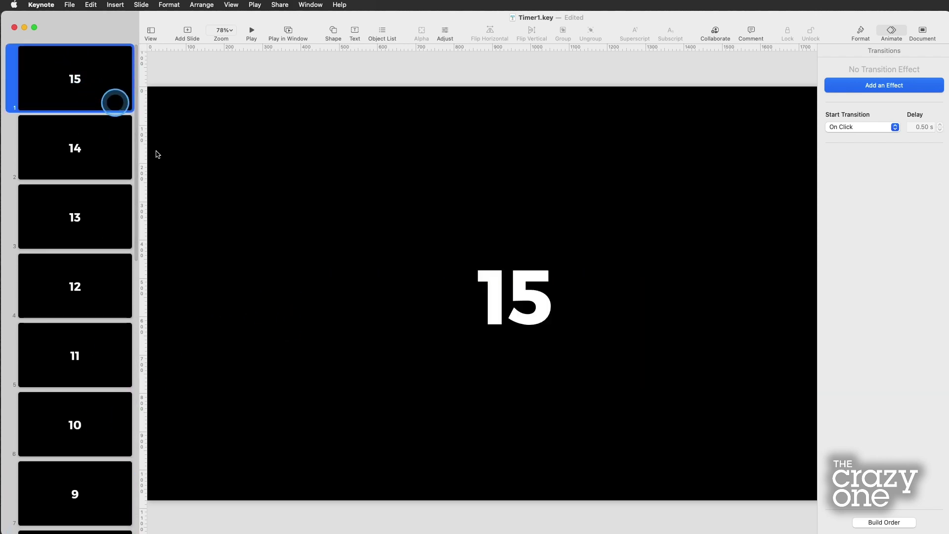
scroll(64, 154, "down", 10)
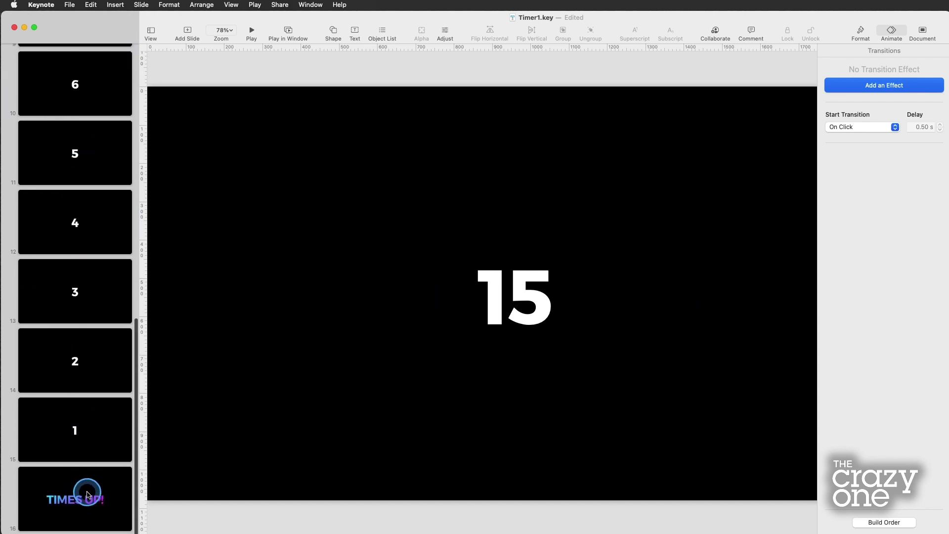
scroll(100, 296, "up", 10)
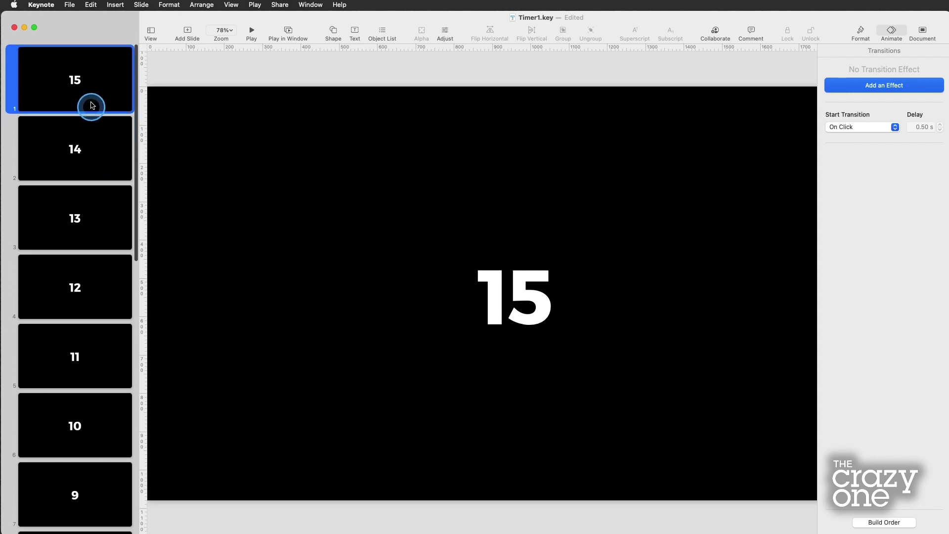
Fit the whole first slide, including its number text box, into the editing view.
left_click(449, 271)
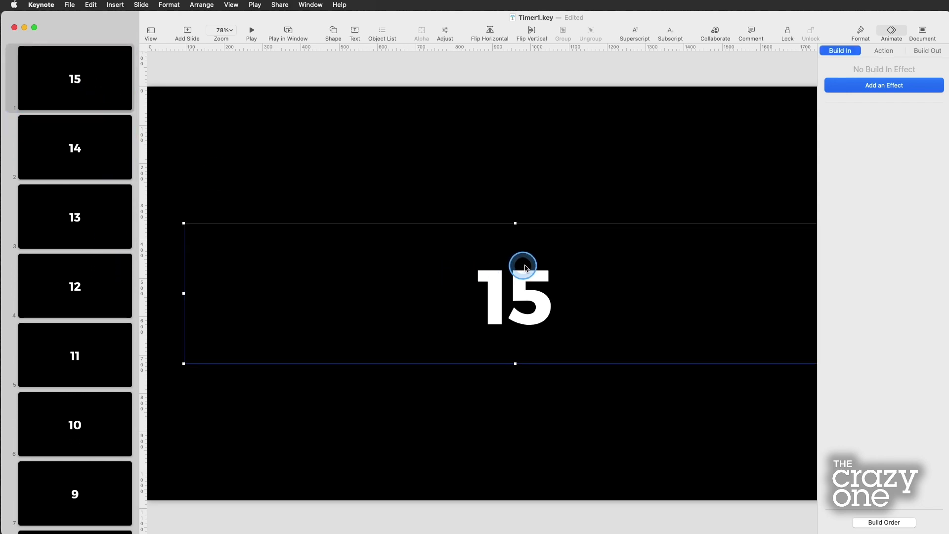
left_click_drag(523, 280, 525, 281)
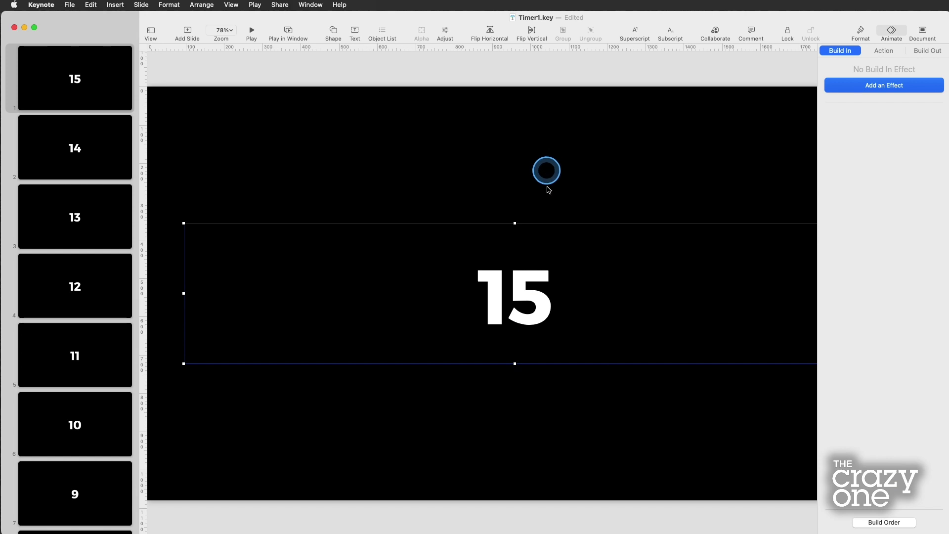
left_click(222, 31)
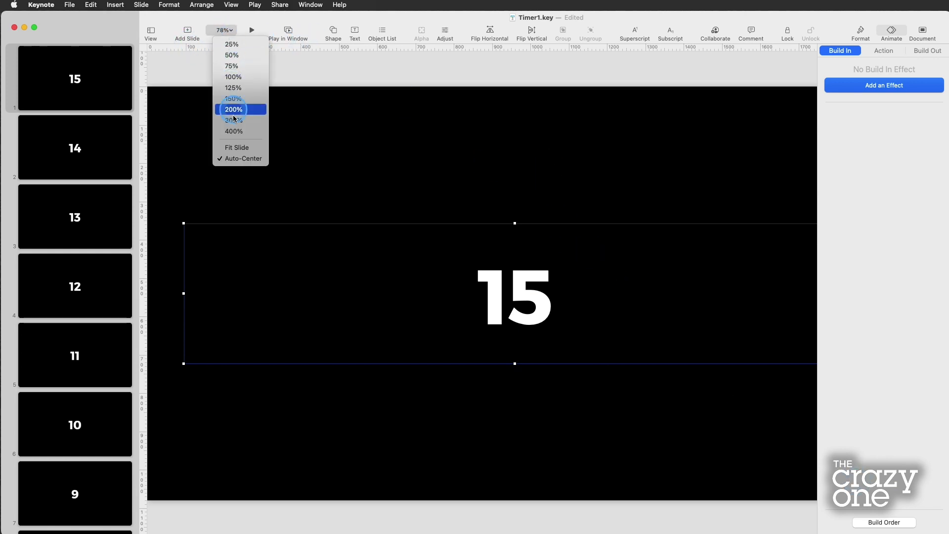
left_click(230, 149)
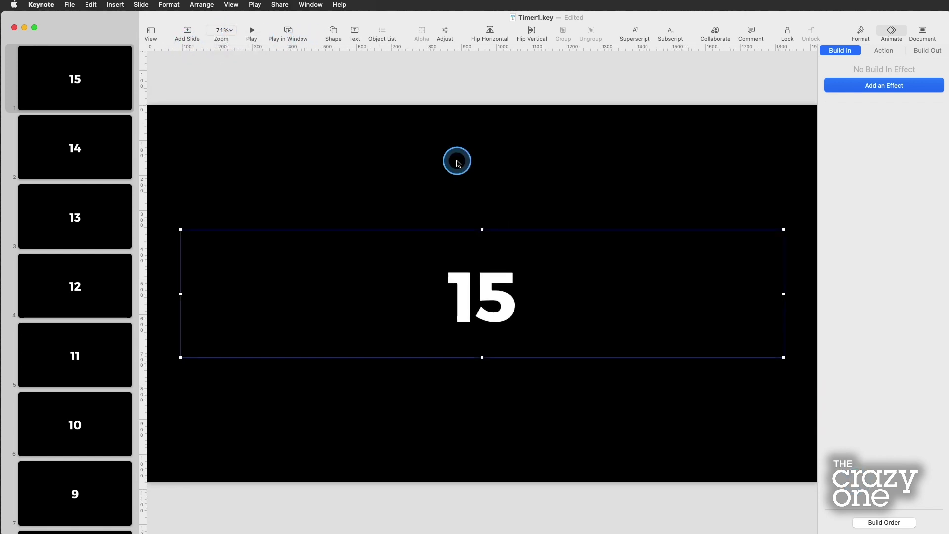
Apply the Flip transition without bounce to all number slides from 15 through 1, leaving out TIMES UP!, and preview it.
left_click(77, 94)
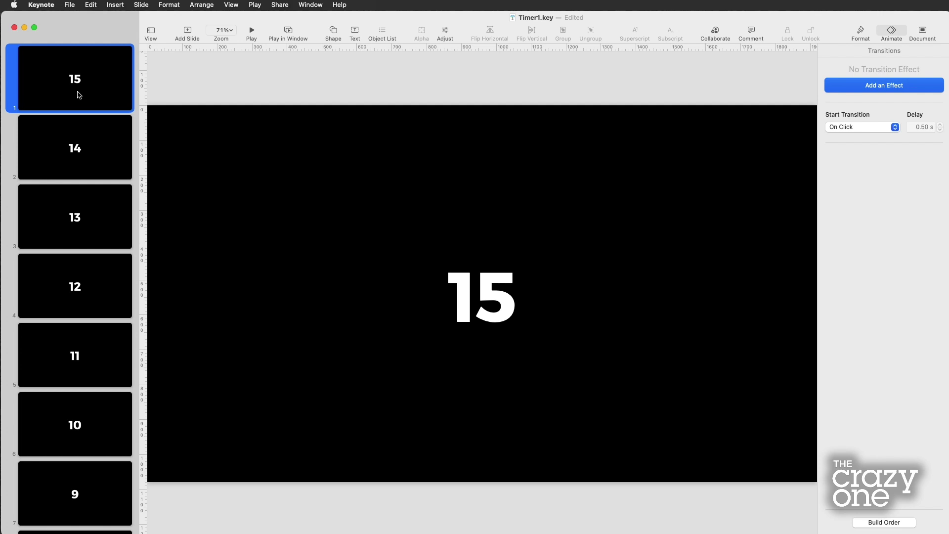
scroll(78, 95, "down", 10)
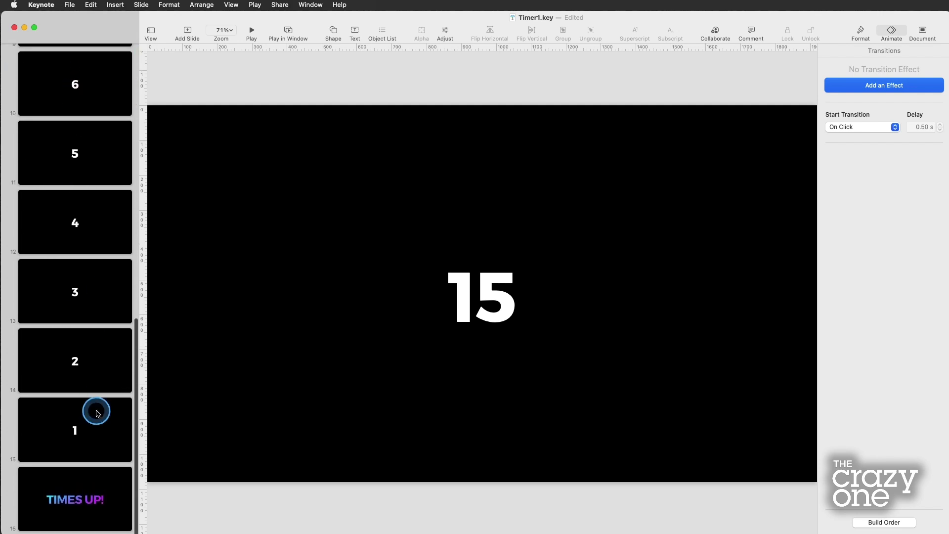
left_click(98, 433, "shift")
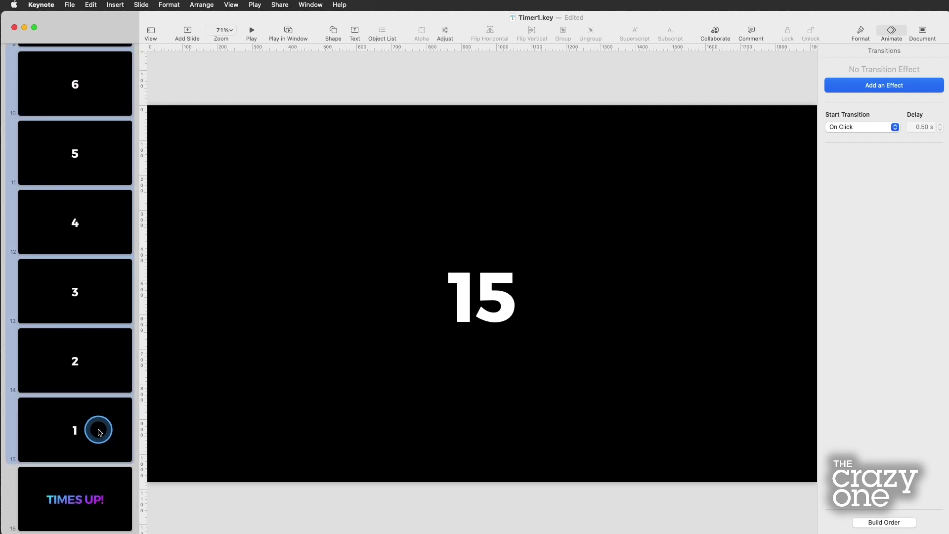
scroll(74, 239, "up", 10)
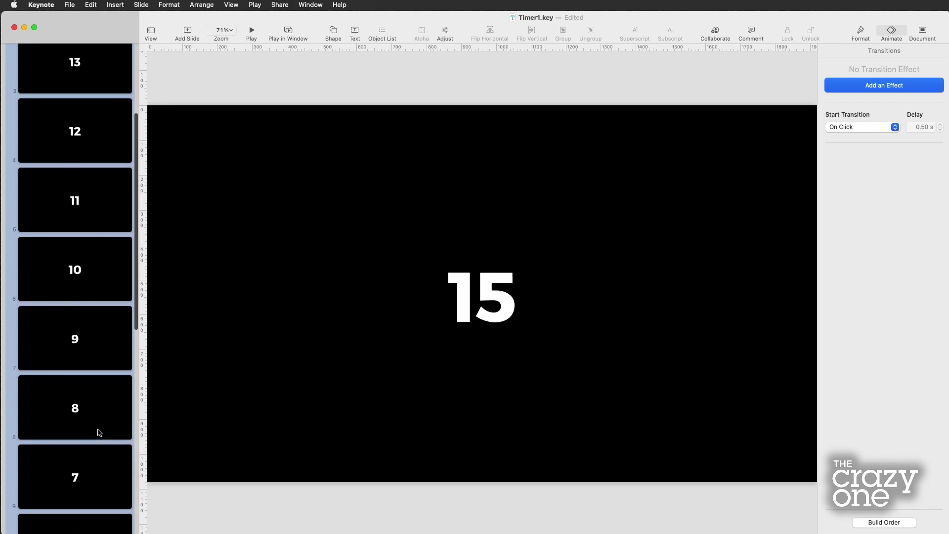
left_click_drag(44, 114, 72, 148)
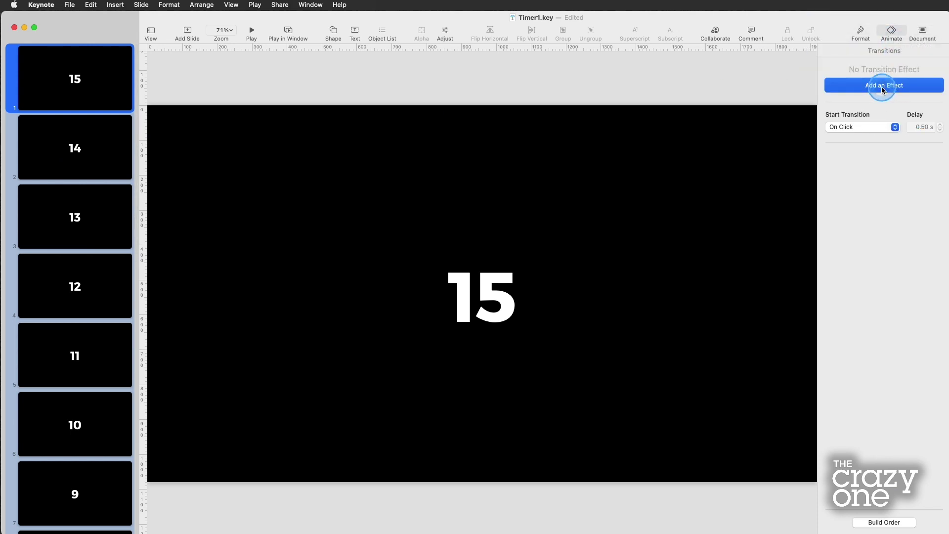
left_click(883, 89)
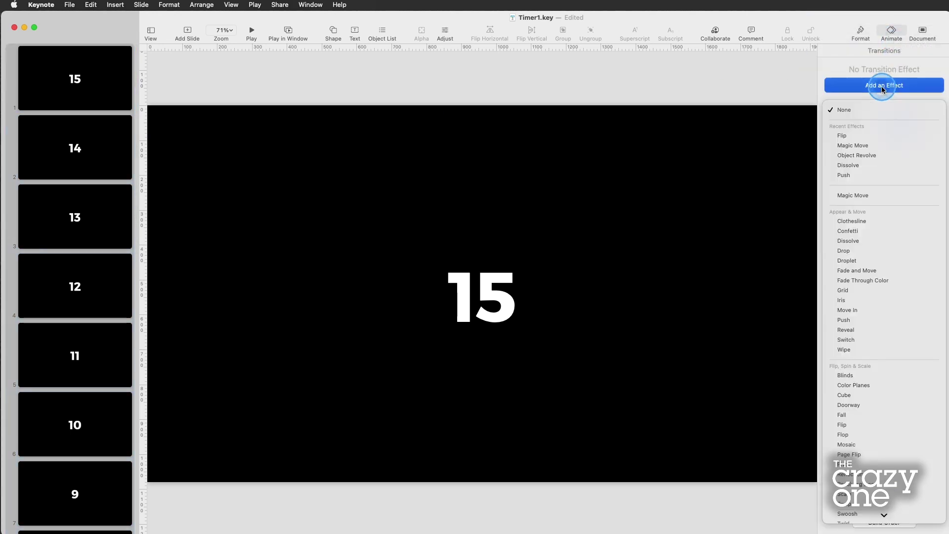
left_click(865, 136)
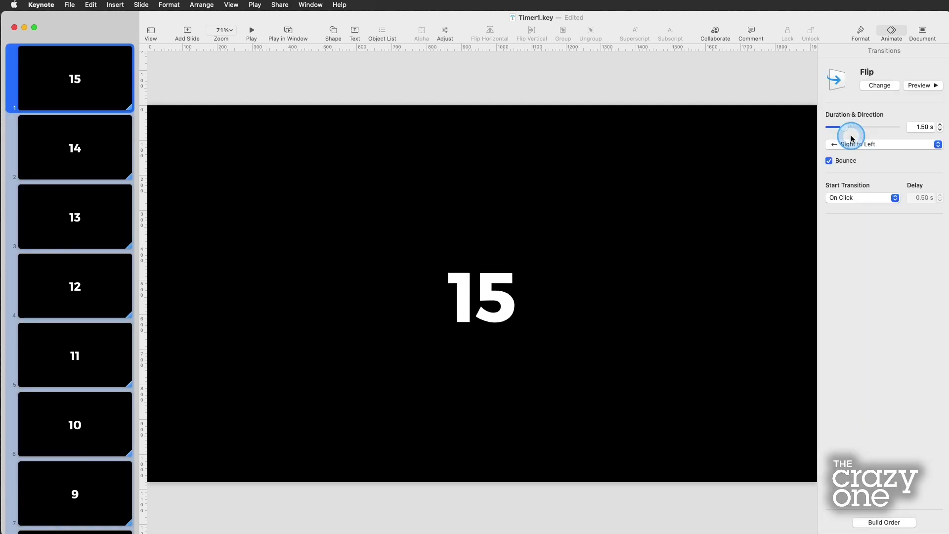
left_click(829, 160)
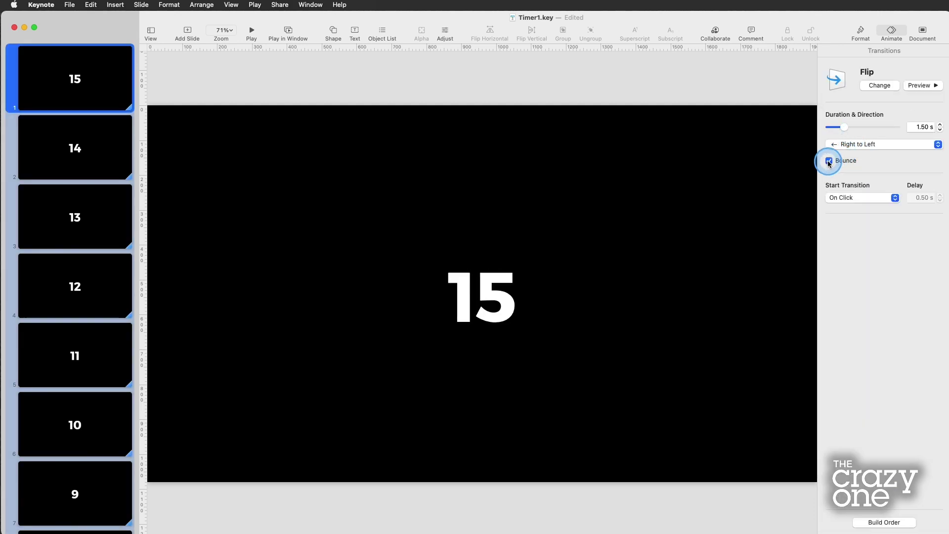
left_click(921, 85)
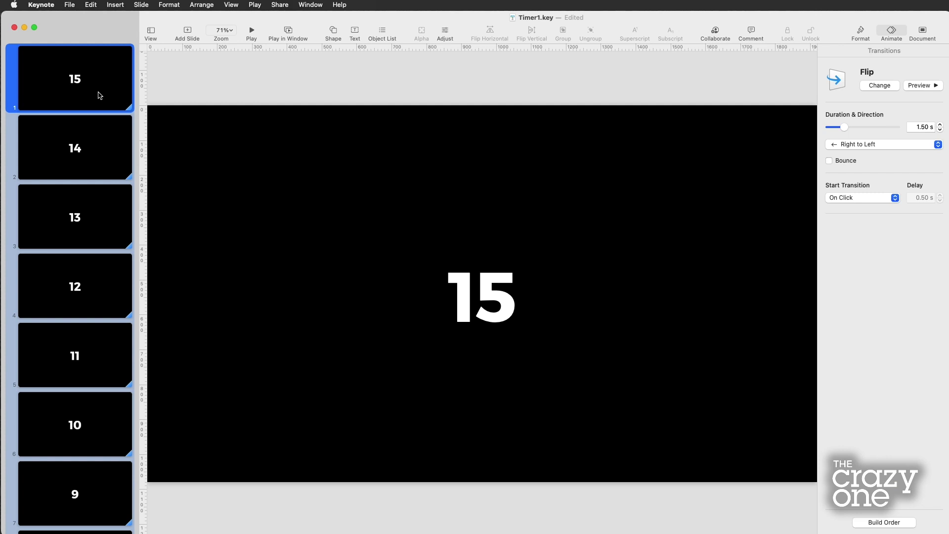
Make the number slides' transitions start automatically with a 1.00 s duration and 0 s delay, and test the slideshow in a window.
left_click(849, 199)
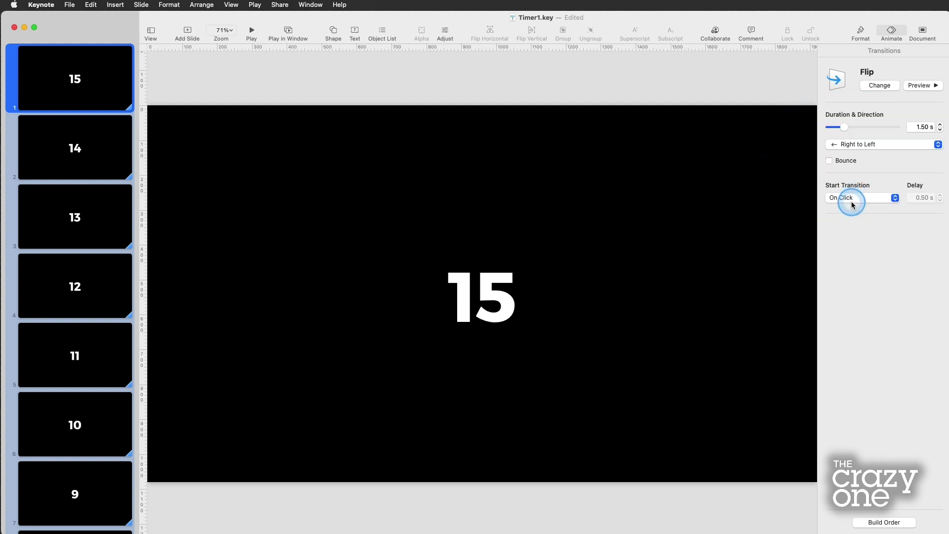
left_click(852, 209)
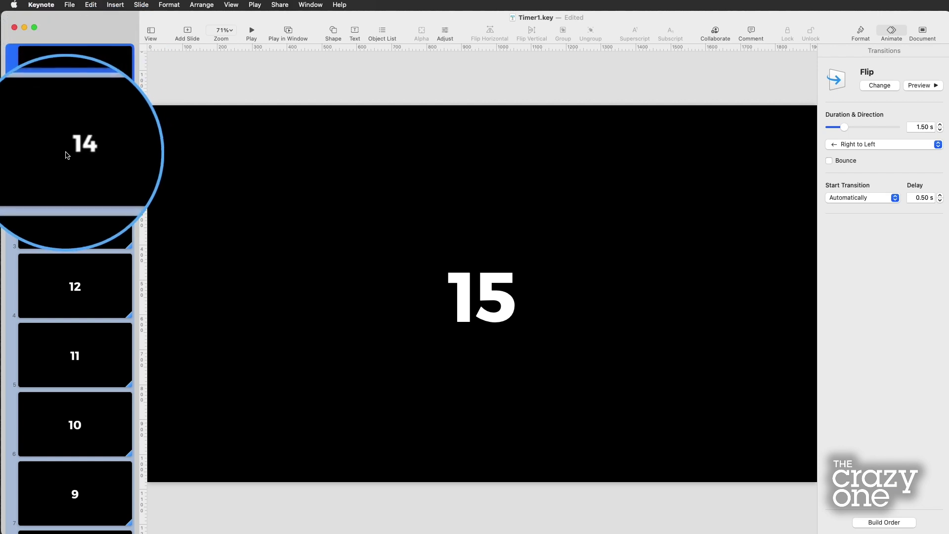
type("1.5")
key("Return")
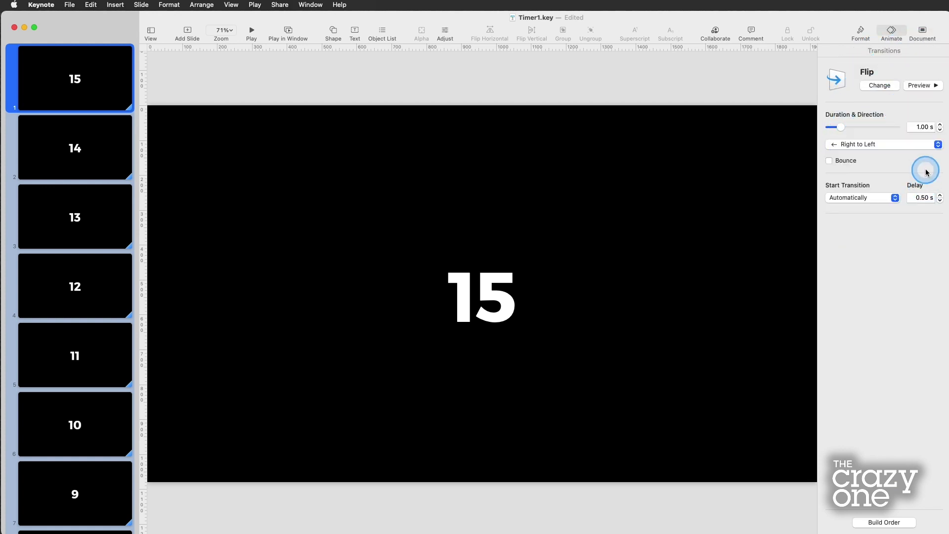
left_click(940, 201)
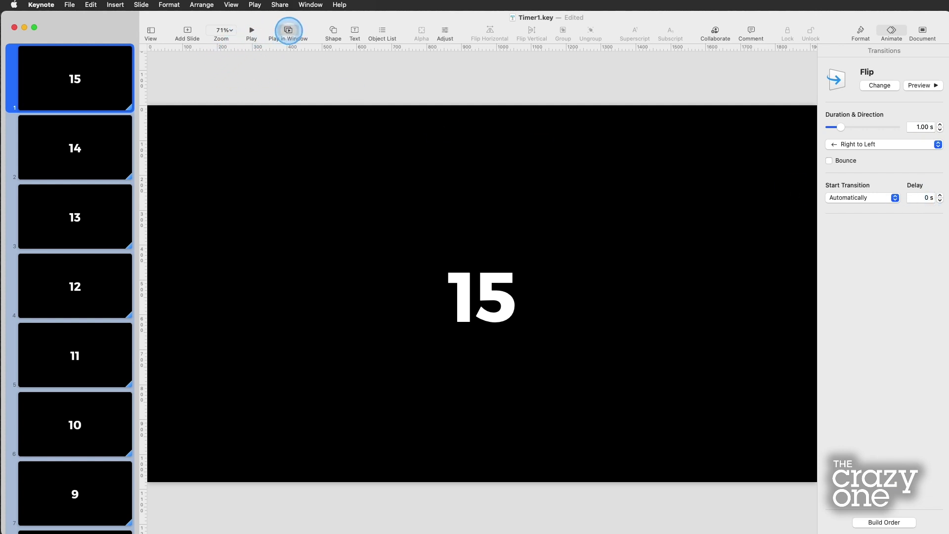
left_click(288, 30)
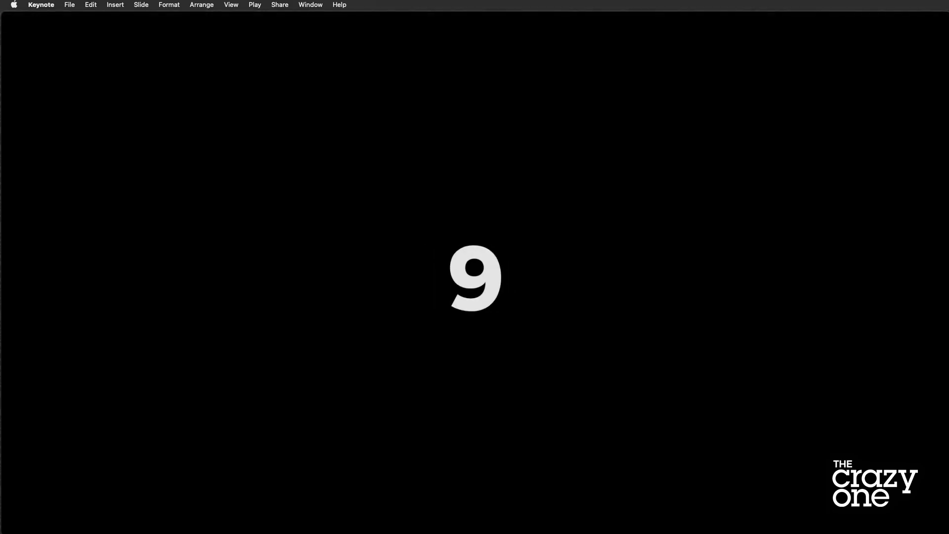
key("Escape")
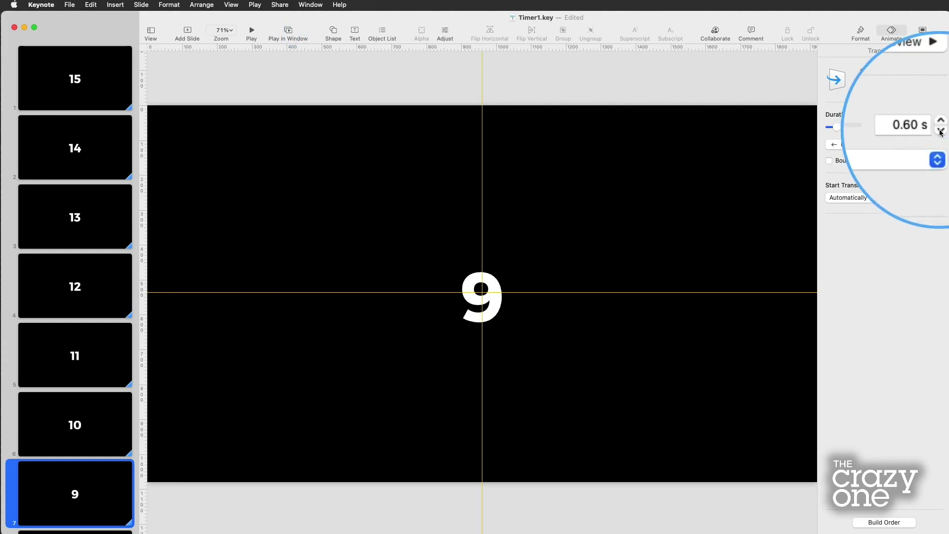
Set the transition of slide 9 in the countdown to 0.50 s duration and 0.50 s delay, and play the slideshow from the first slide.
left_click(940, 196)
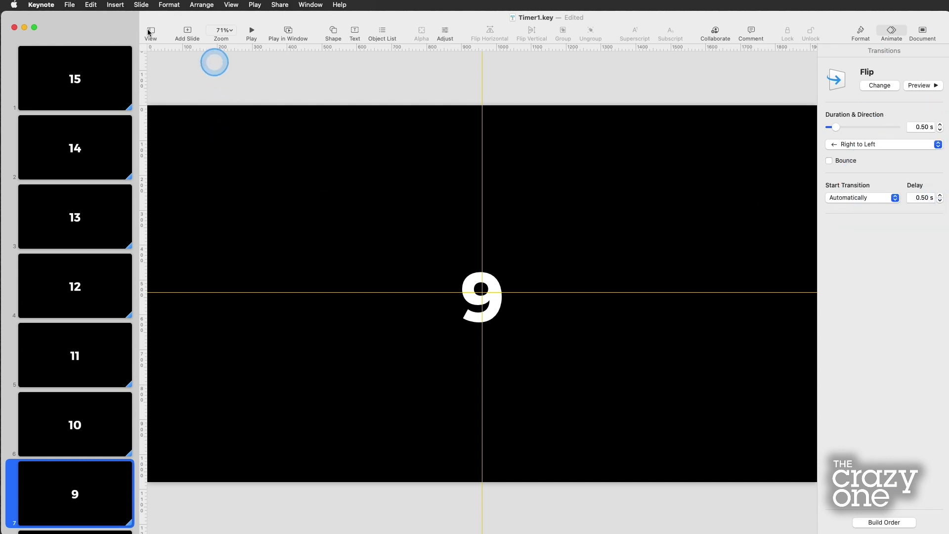
left_click(100, 71)
left_click(286, 29)
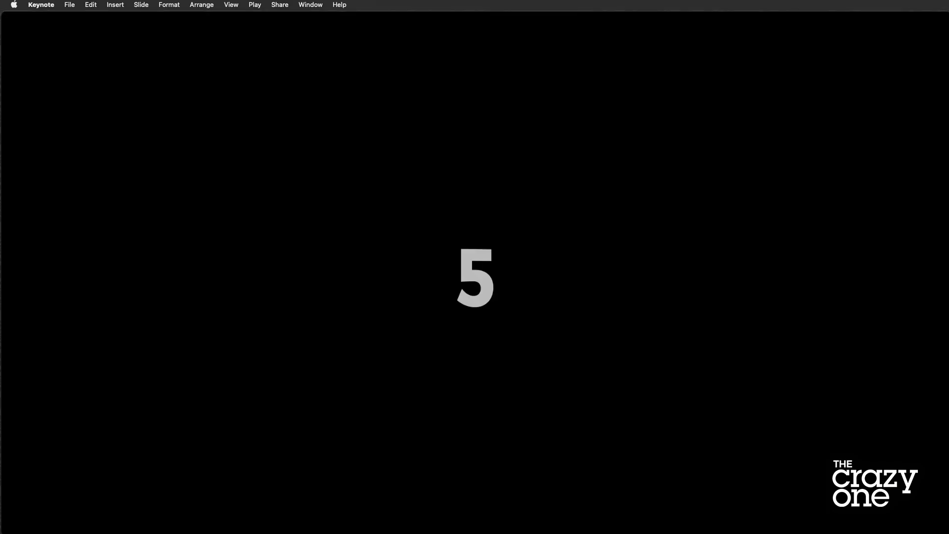
key("Escape")
Set the transition of all number slides from 15 through 1 to a 0.50 s duration and 0.50 s delay.
scroll(84, 150, "up", 3)
scroll(84, 151, "up", 2)
left_click(79, 103)
scroll(94, 148, "down", 10)
scroll(95, 149, "down", 5)
left_click(77, 434, "shift")
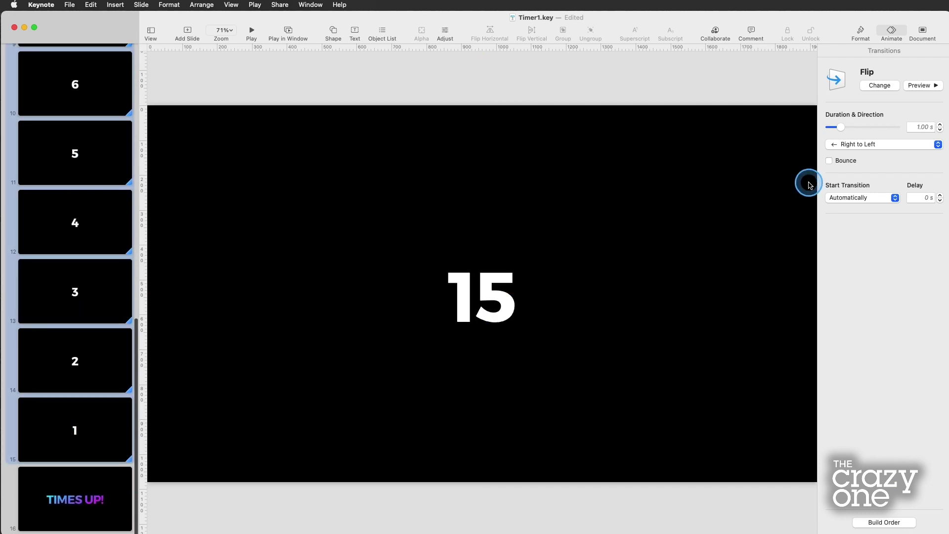
left_click(940, 130)
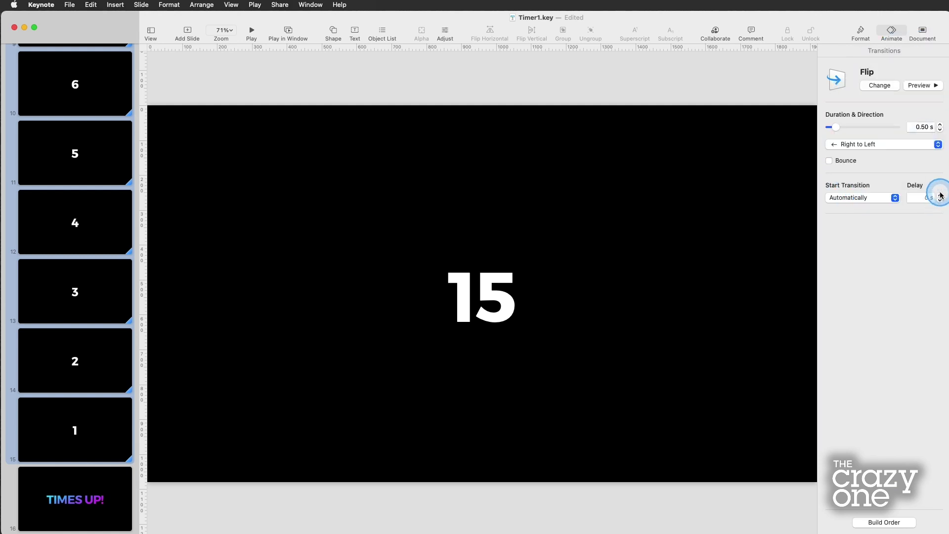
left_click(940, 196)
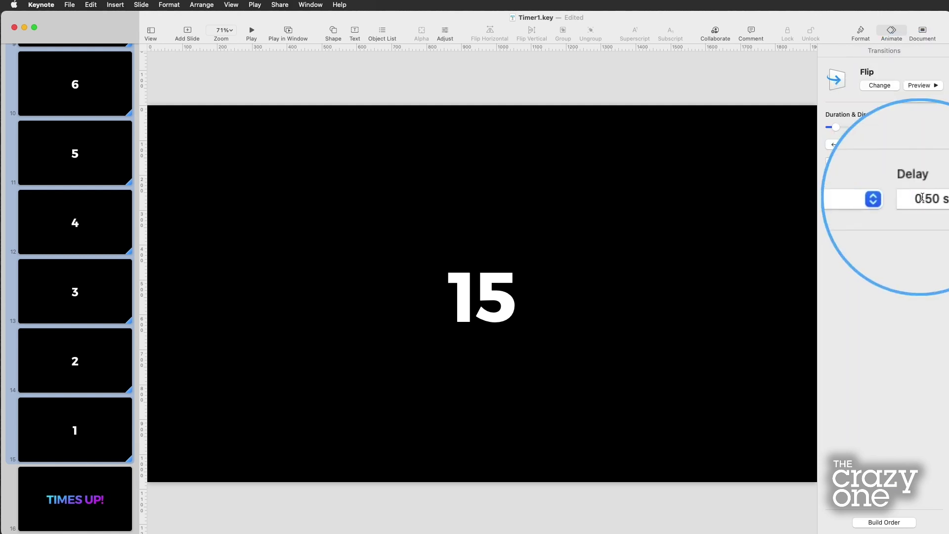
Change the transition of the selected number slides to Push and play the slideshow in a window.
left_click(879, 86)
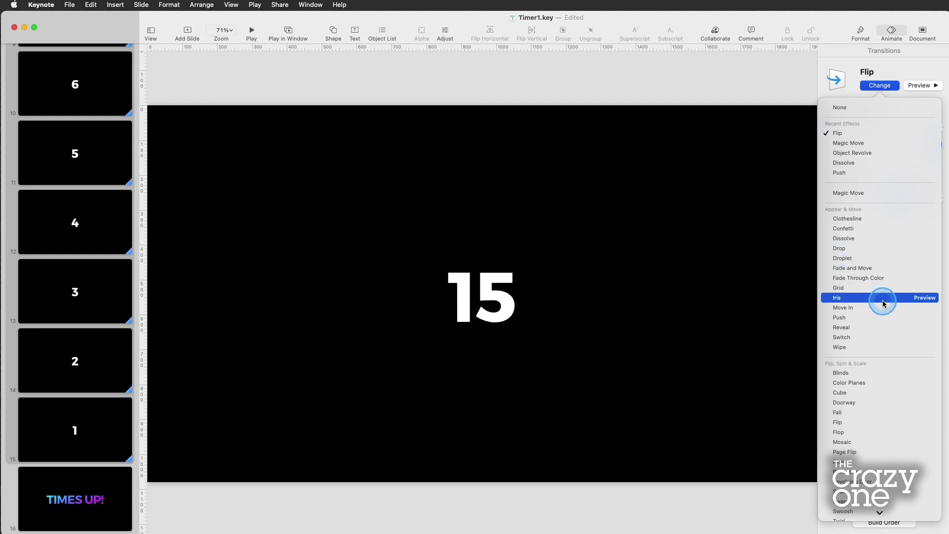
left_click(882, 317)
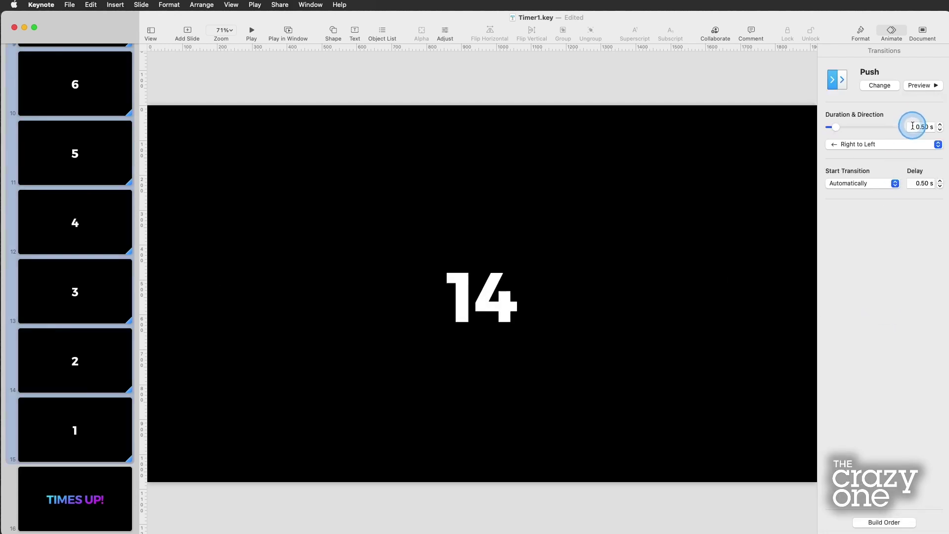
left_click(189, 35)
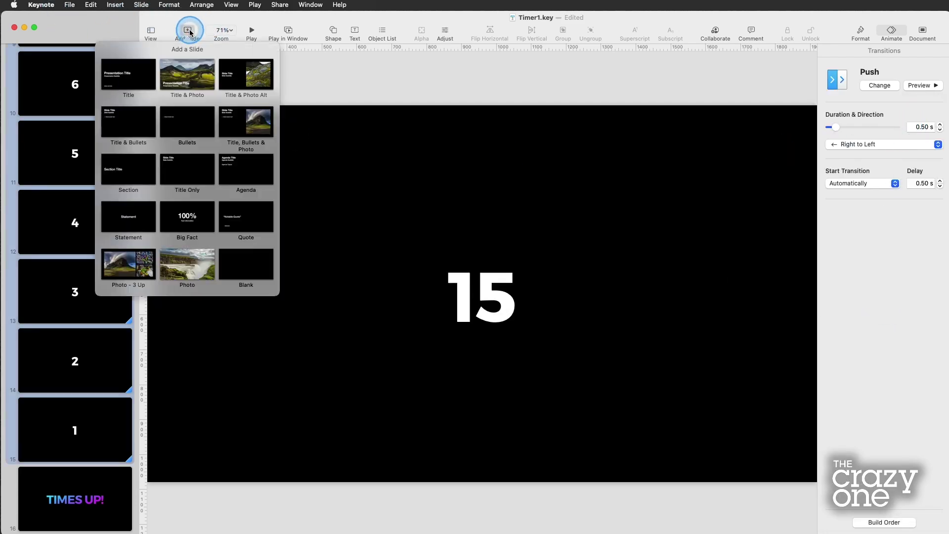
left_click(283, 42)
left_click(288, 30)
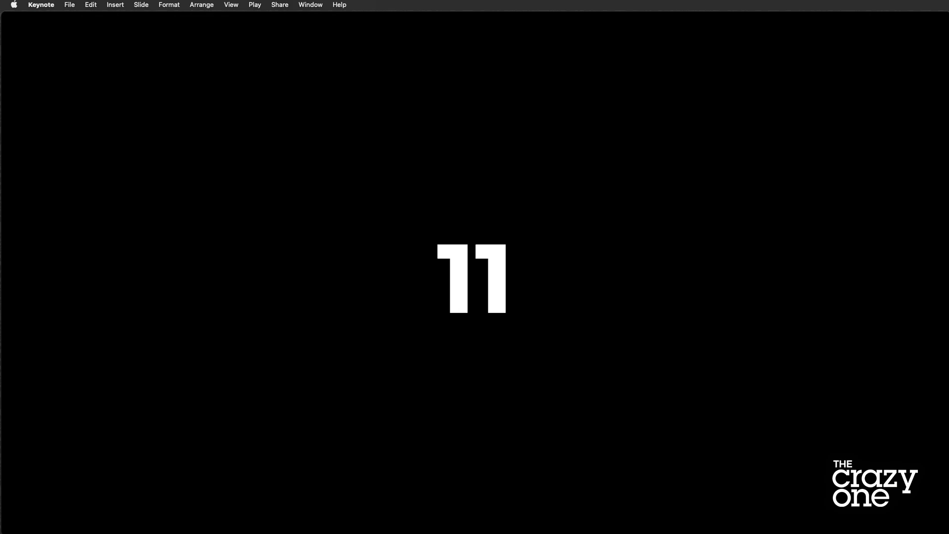
Stop the slideshow, change the transition of slide 11 to Object Revolve, and preview it.
key("Escape")
left_click(880, 85)
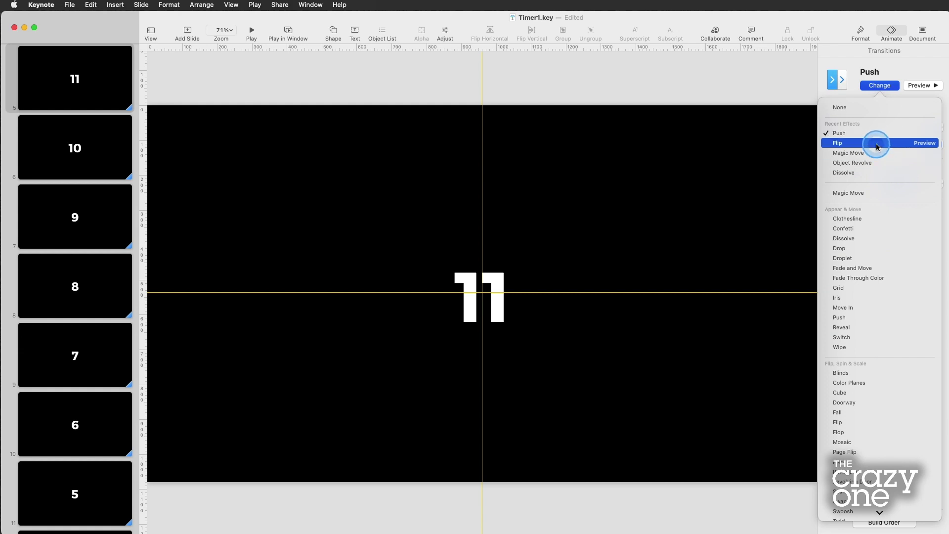
scroll(898, 363, "down", 5)
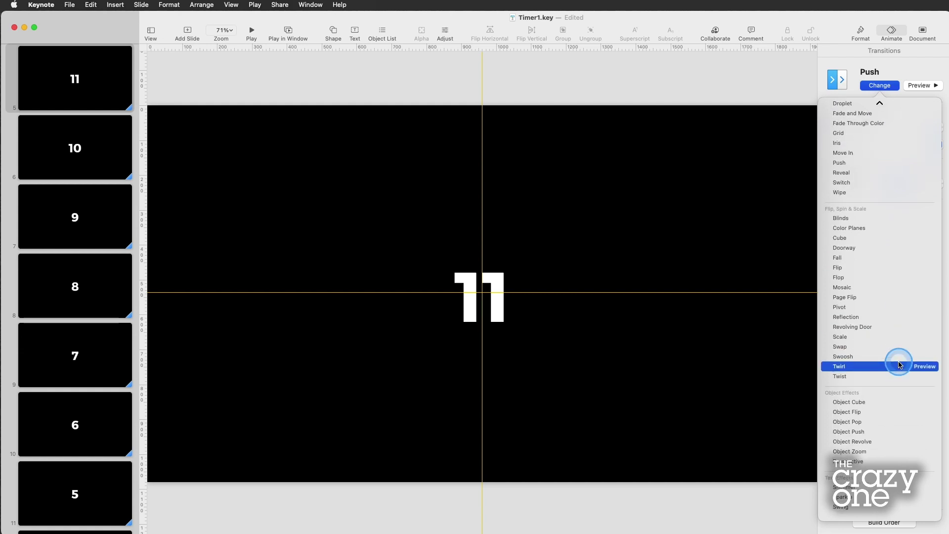
left_click(889, 448)
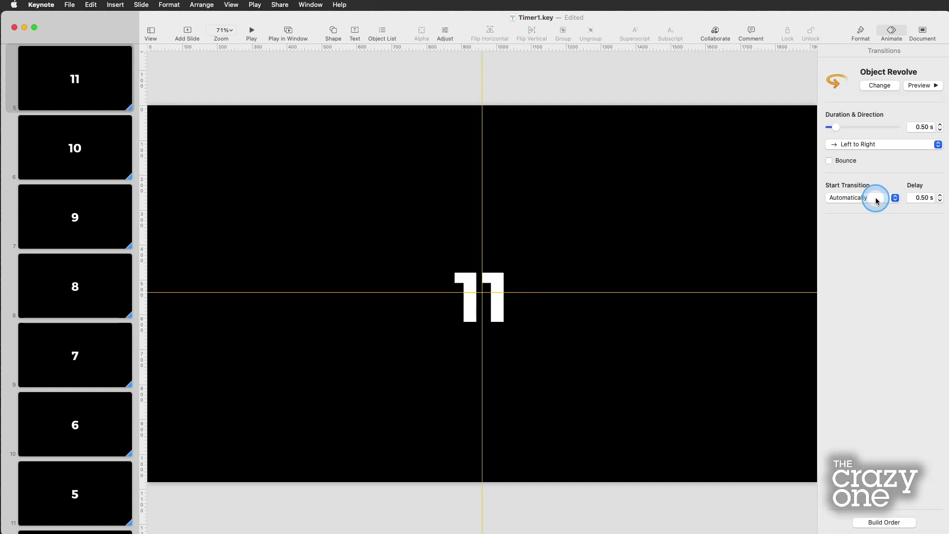
left_click(921, 88)
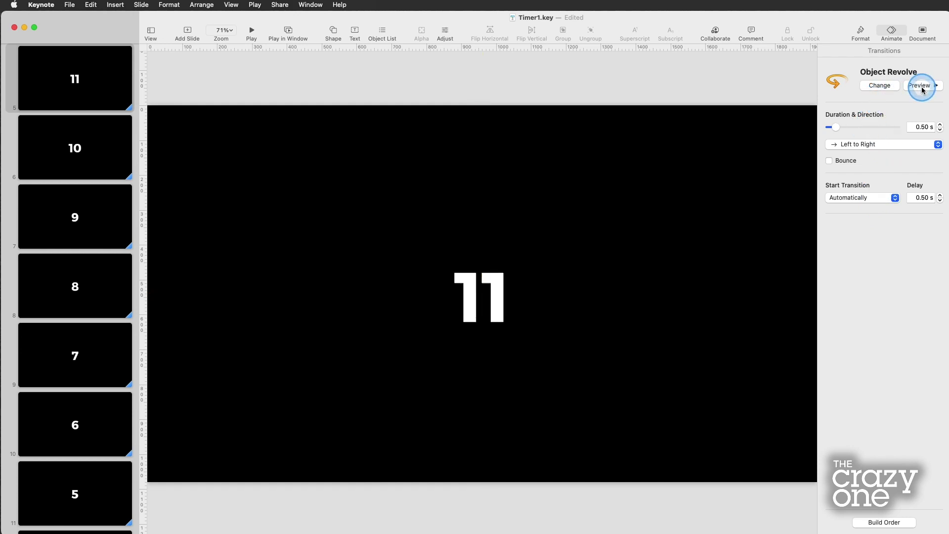
Change the transition of slide 11 to Flip and test the slideshow in a window.
left_click(878, 86)
left_click(877, 151)
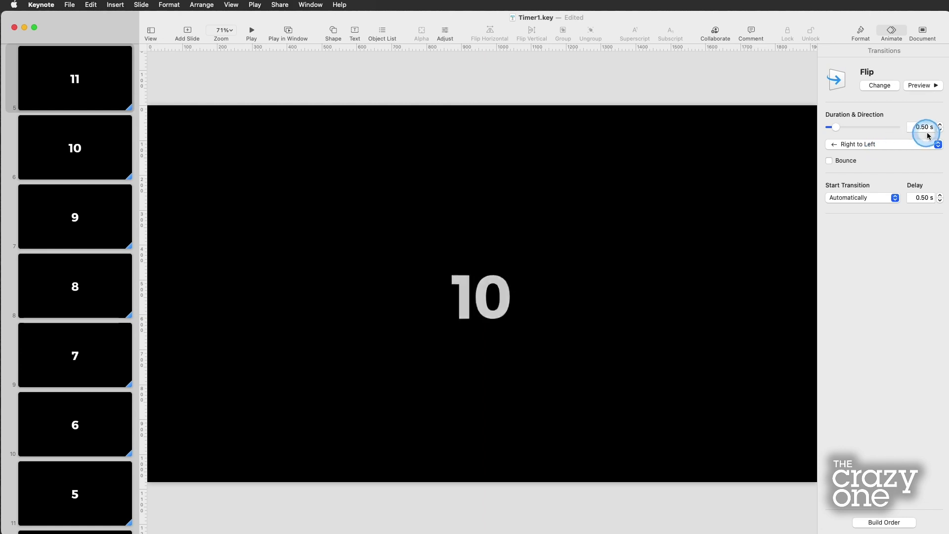
left_click(285, 36)
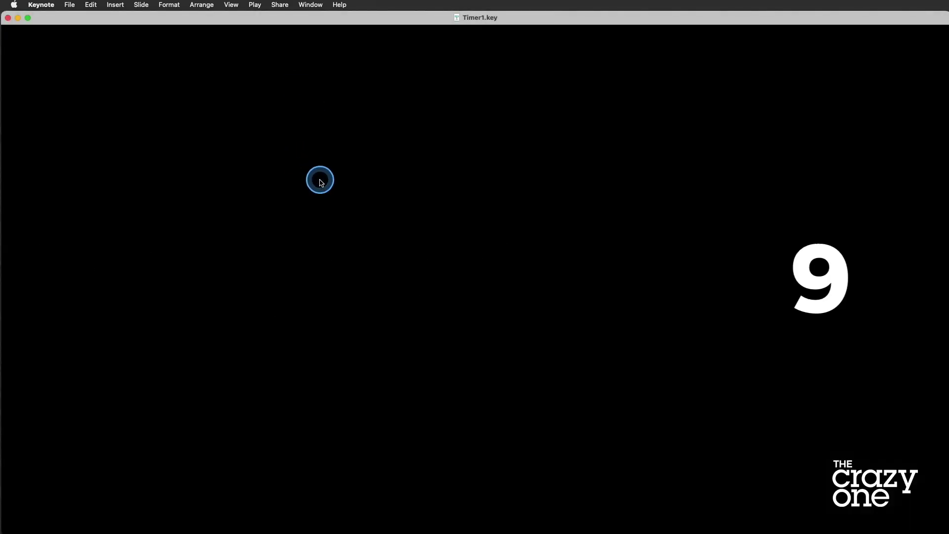
left_click(265, 189)
Select the number slides starting from slide 15 and apply one common transition effect in place of their mixed effects.
left_click(73, 89)
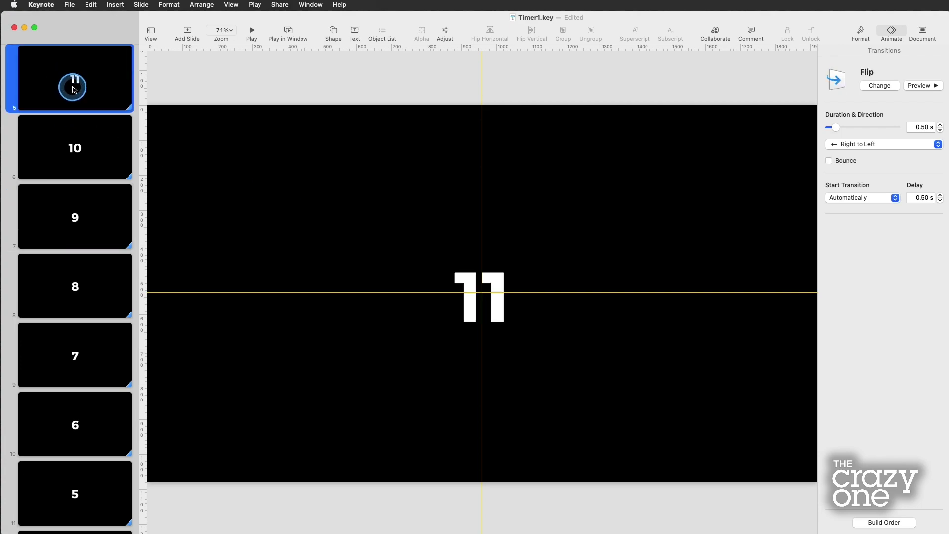
scroll(72, 87, "up", 5)
left_click(72, 80, "shift")
left_click(929, 127)
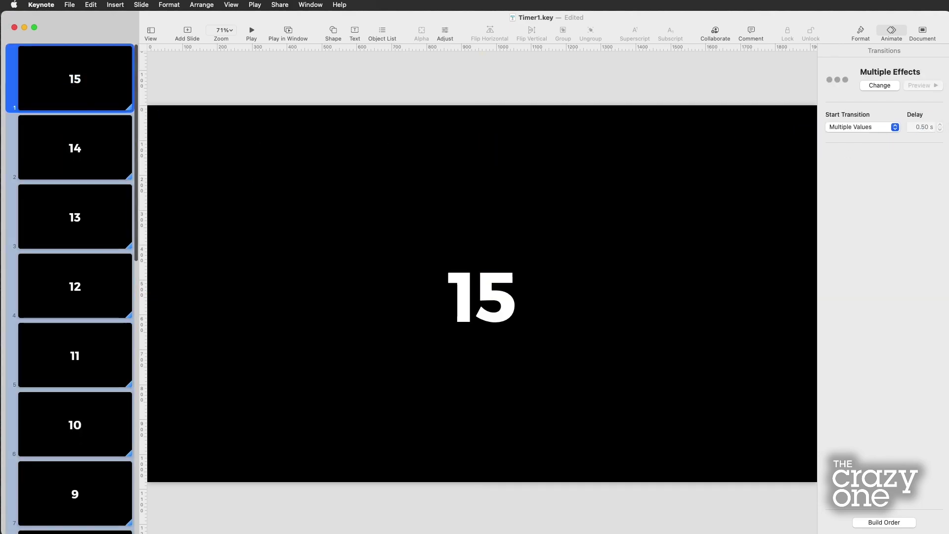
left_click(920, 124)
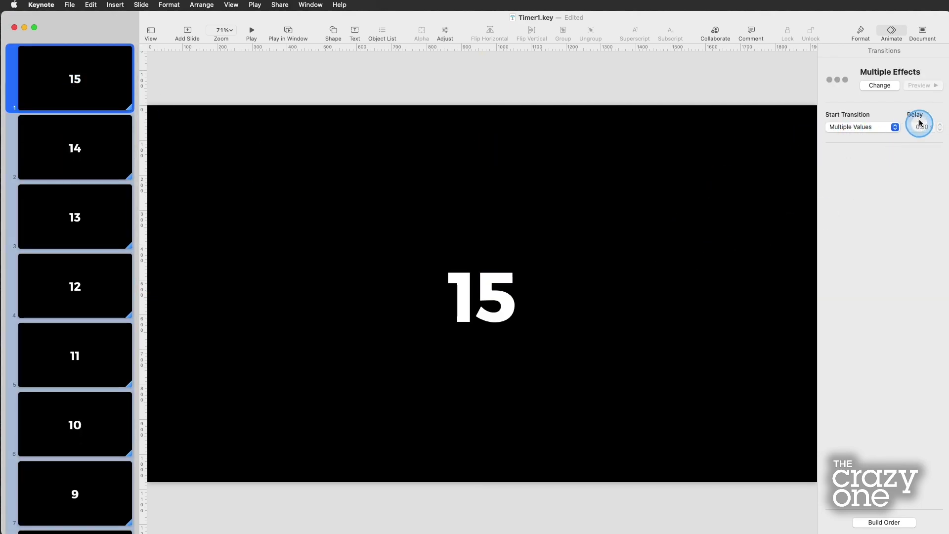
left_click(879, 85)
left_click(871, 131)
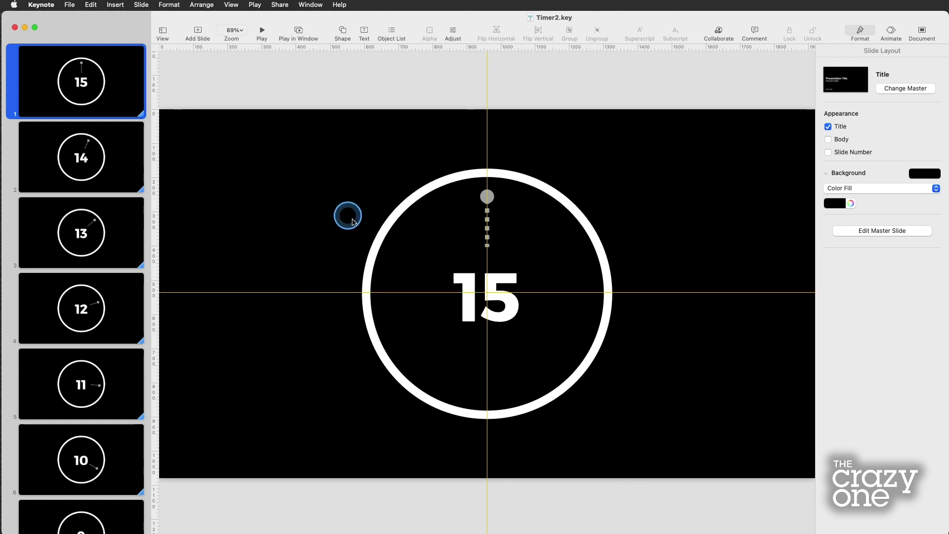
Play the Timer2.key countdown in a window through to the TIMES UP! slide and return to slide 15.
left_click(298, 31)
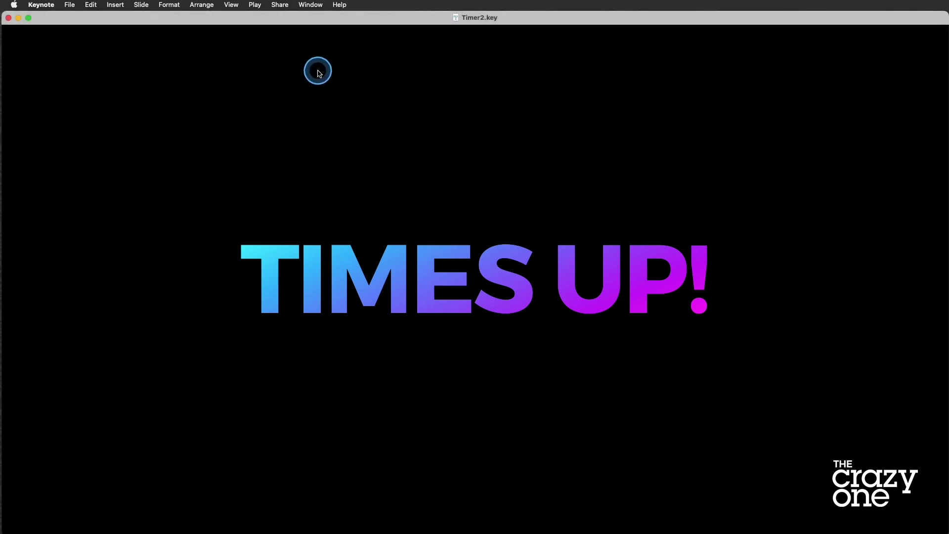
left_click(330, 92)
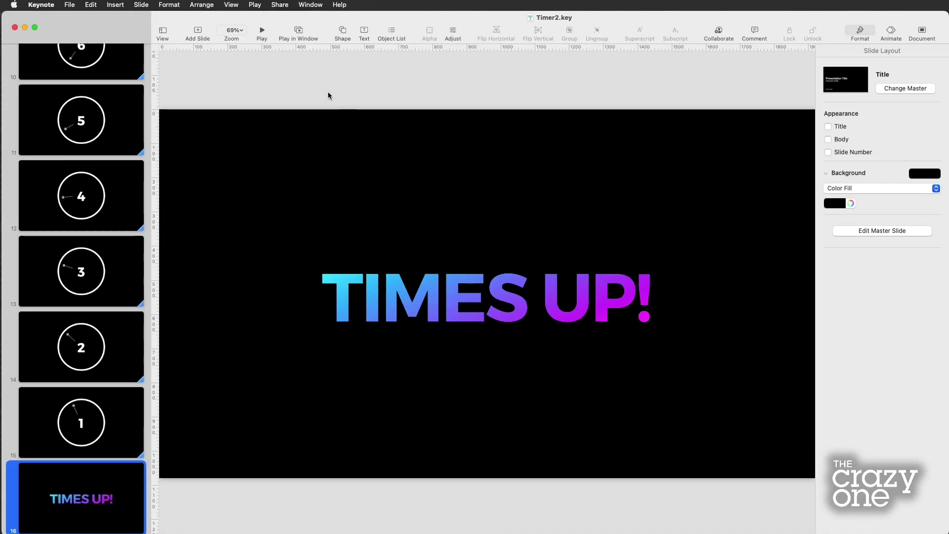
scroll(123, 212, "up", 10)
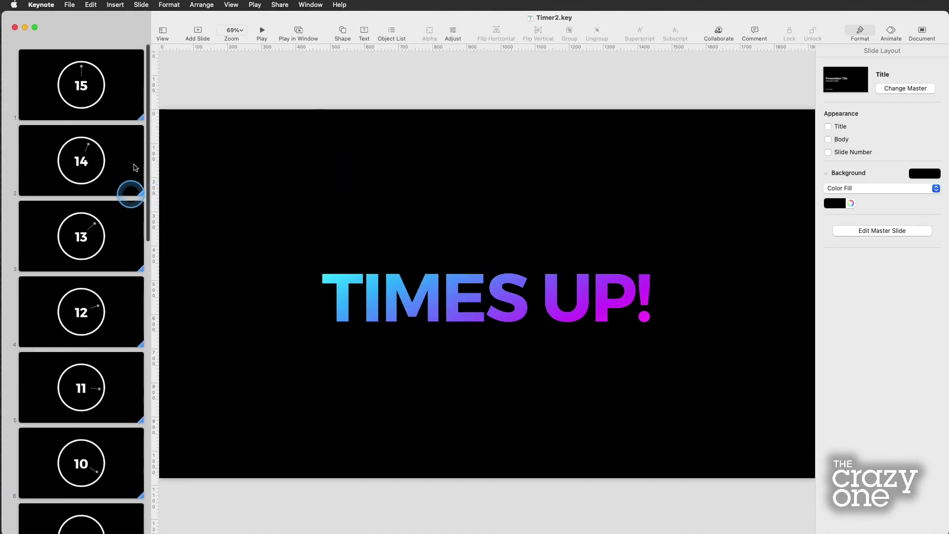
left_click(121, 75)
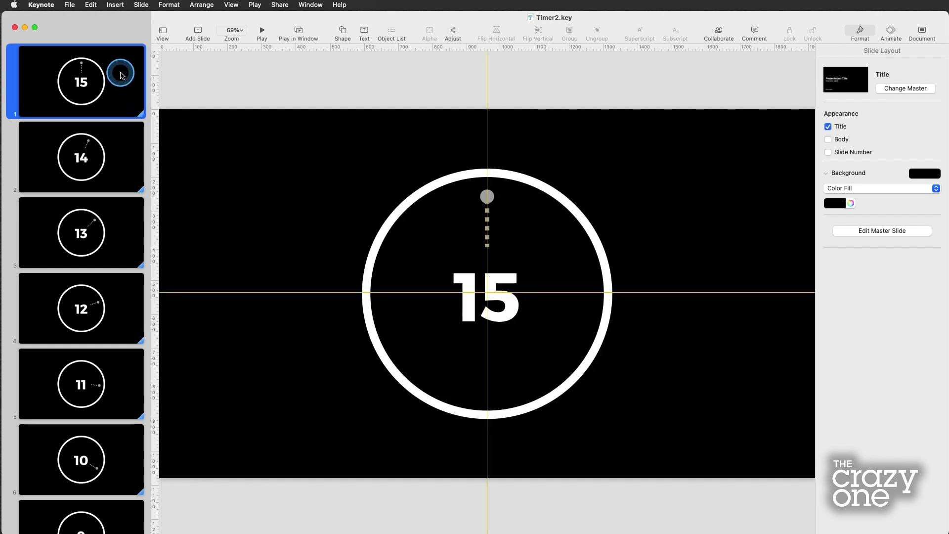
Examine the style settings of the number's text box and the large ring on slide 15.
left_click(521, 272)
left_click(582, 162)
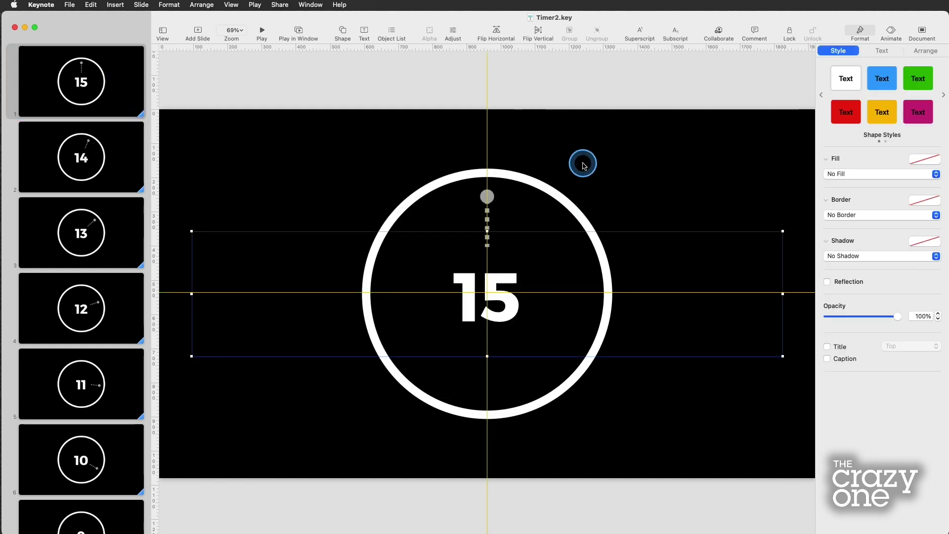
left_click(568, 219)
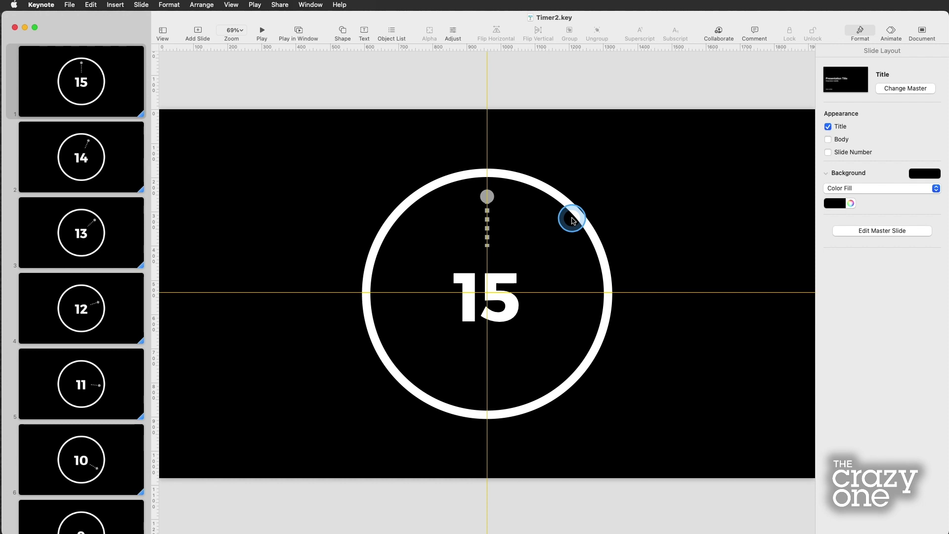
left_click(541, 201)
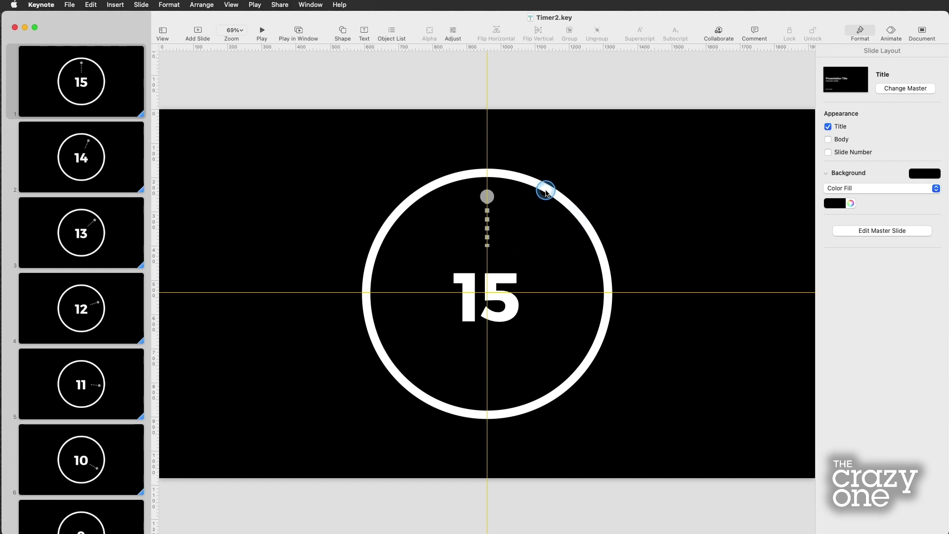
left_click(546, 192)
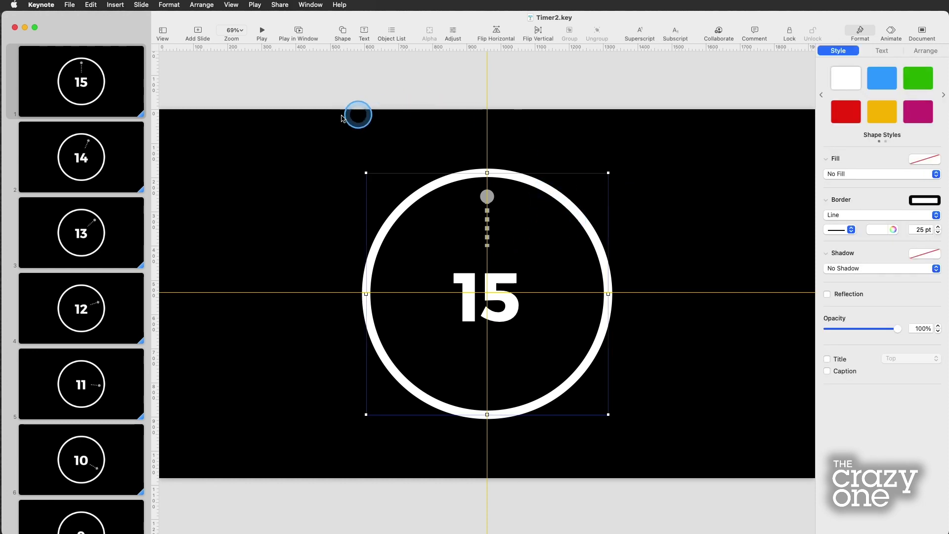
left_click(291, 54)
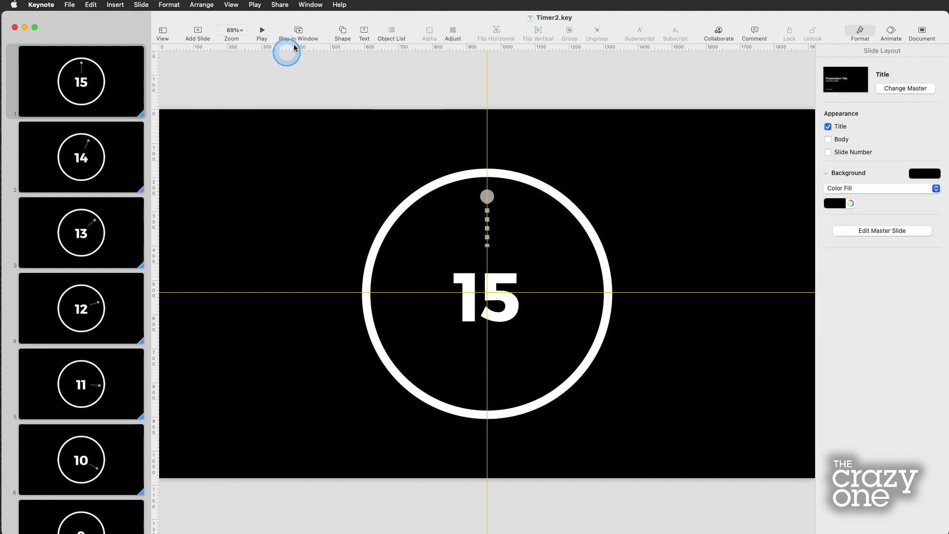
Insert a circle shape beside the large ring on slide 15, with no fill and a 25 pt line border.
left_click(341, 31)
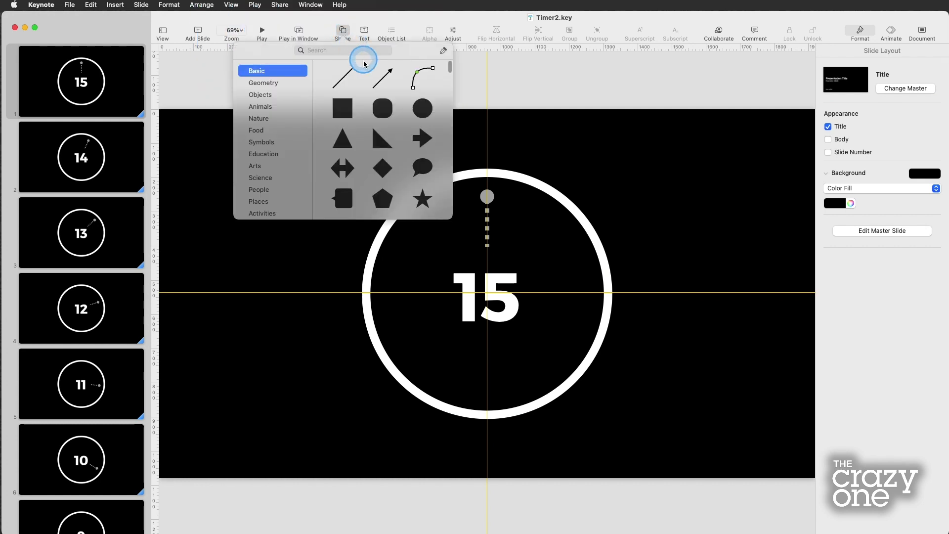
left_click(415, 110)
left_click_drag(491, 295, 715, 197)
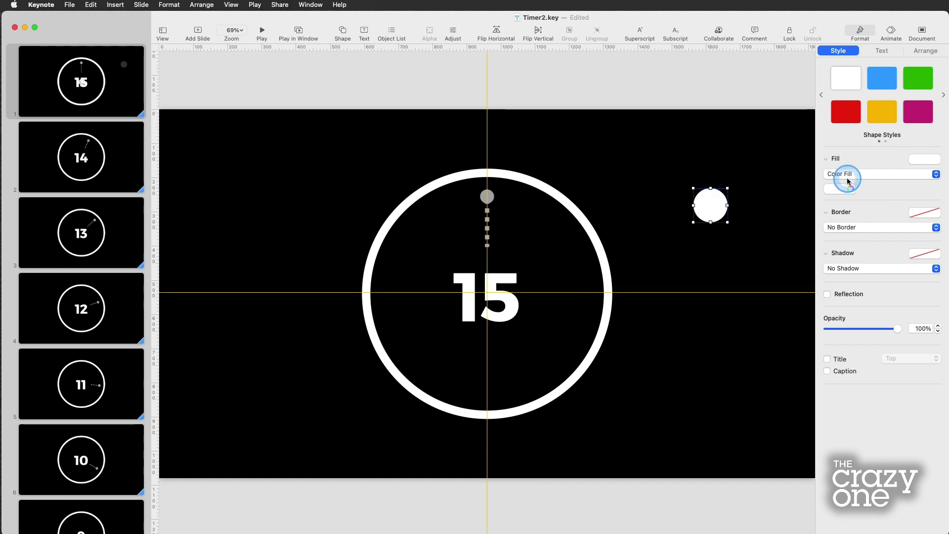
left_click(849, 176)
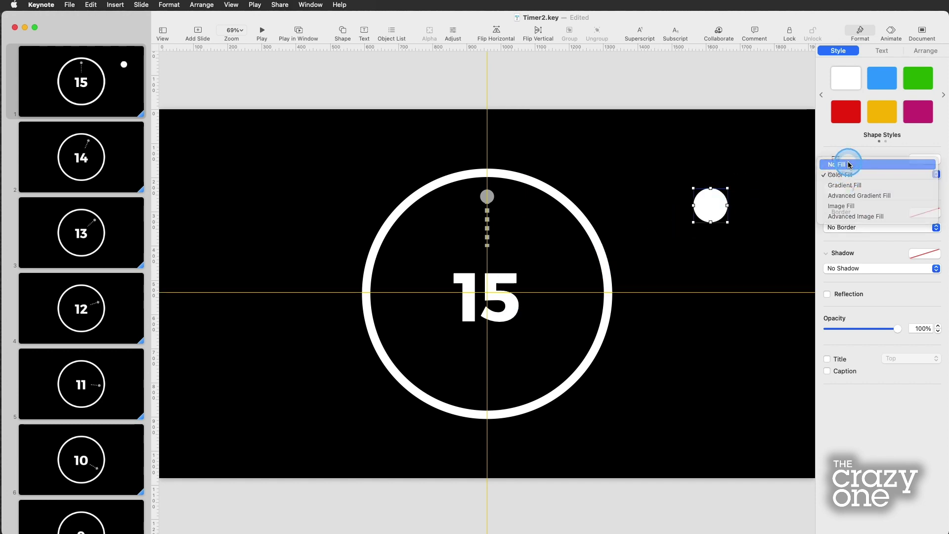
left_click(833, 160)
left_click(843, 218)
left_click(846, 225)
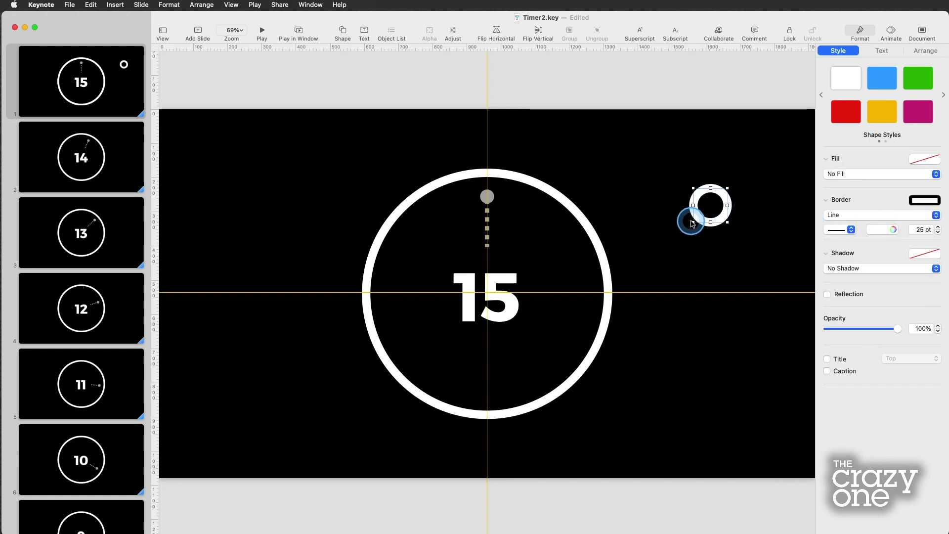
Enlarge the new circle to about the size of the countdown ring, and delete it.
left_click_drag(693, 223, 455, 398)
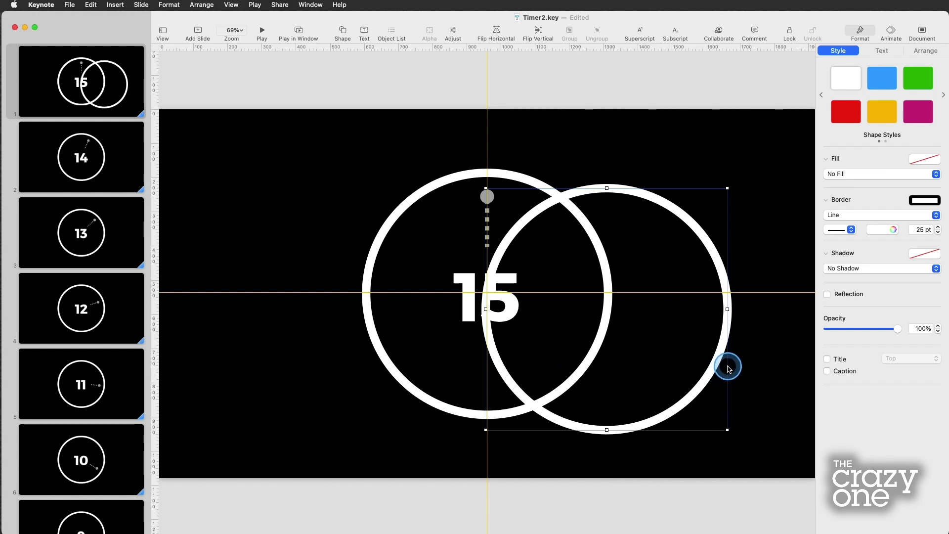
key("BackSpace")
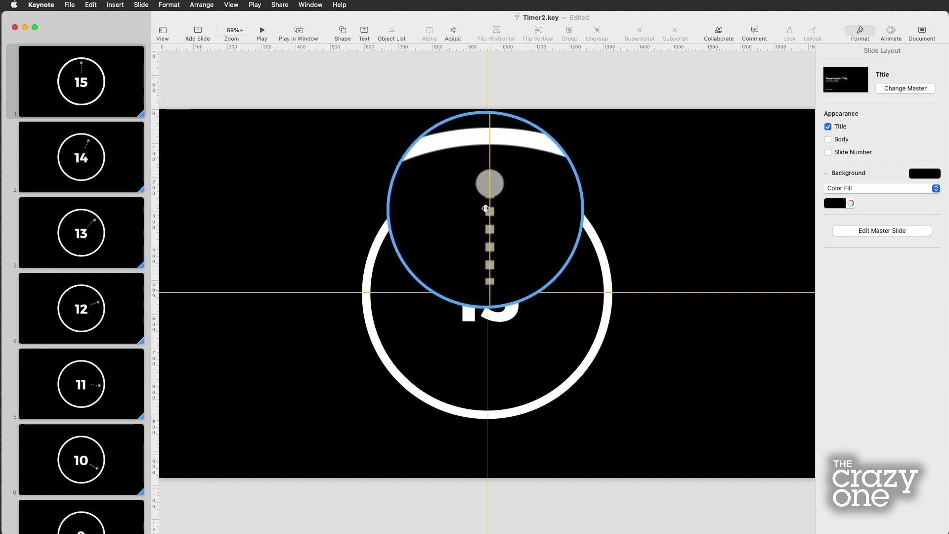
Examine the stroke and endpoint settings of the dotted pointer line inside the ring on slide 15.
left_click(491, 198)
left_click(318, 81)
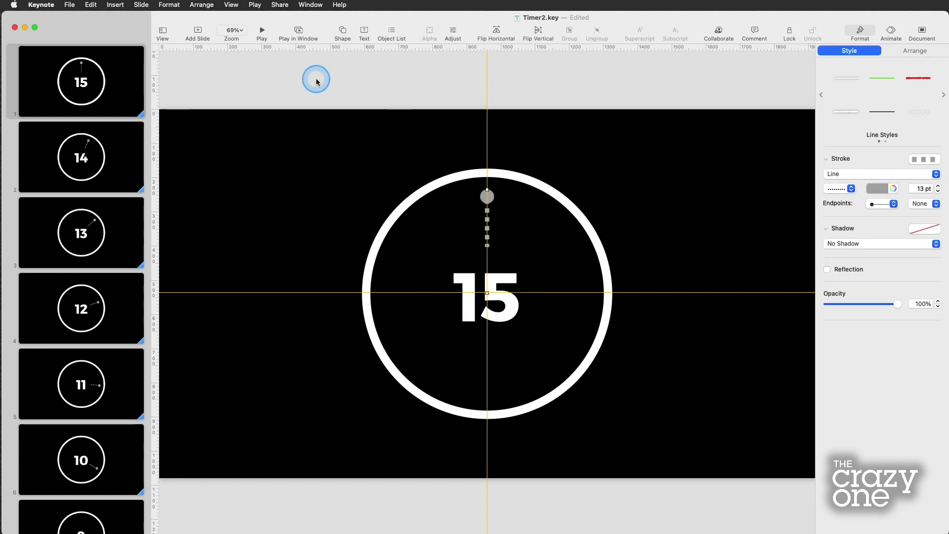
right_click(342, 31)
left_click(318, 59)
Insert an arrow line beside the ring on slide 15, set its stroke width to 10 pt, and make it point straight up.
left_click(341, 31)
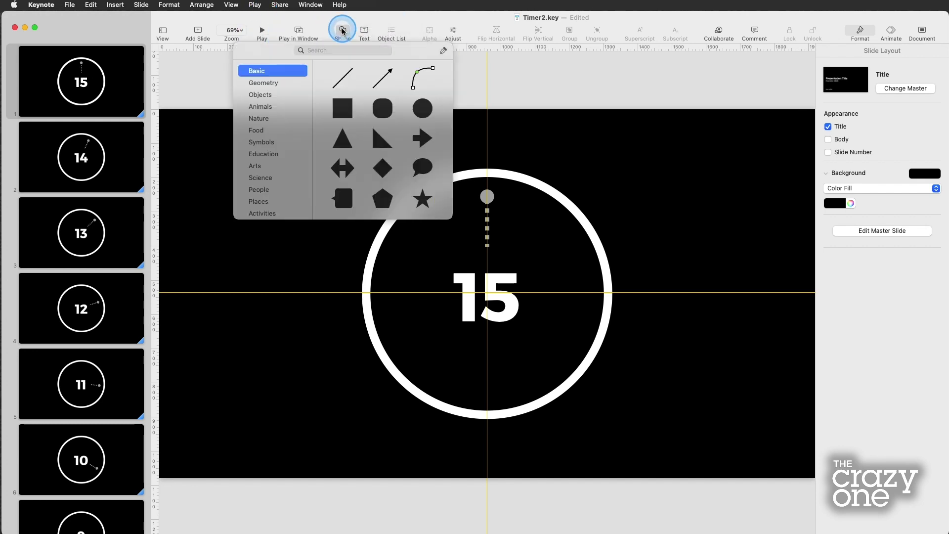
left_click(388, 76)
mouse_move(537, 216)
left_mouse_down()
mouse_move(511, 279)
mouse_move(672, 230)
left_mouse_up()
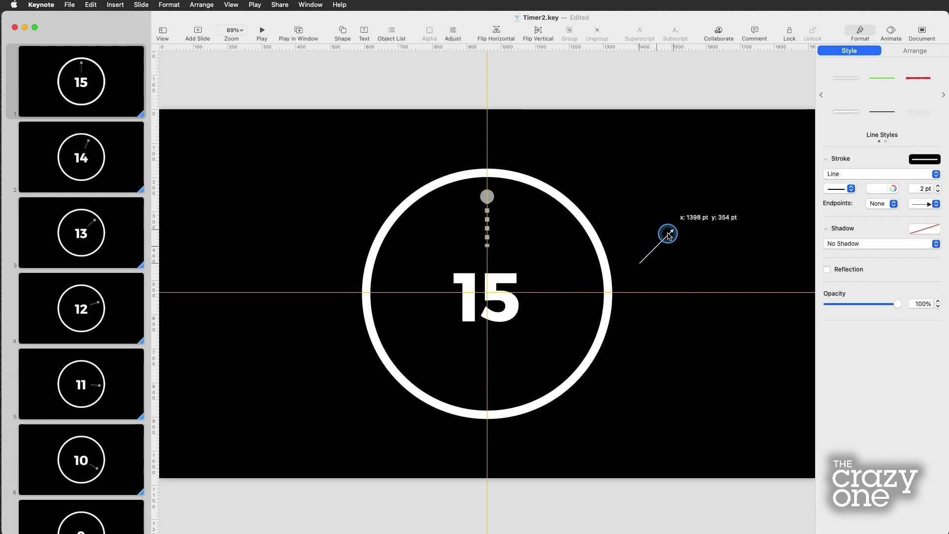
left_click(938, 186)
left_click_drag(674, 230, 642, 165)
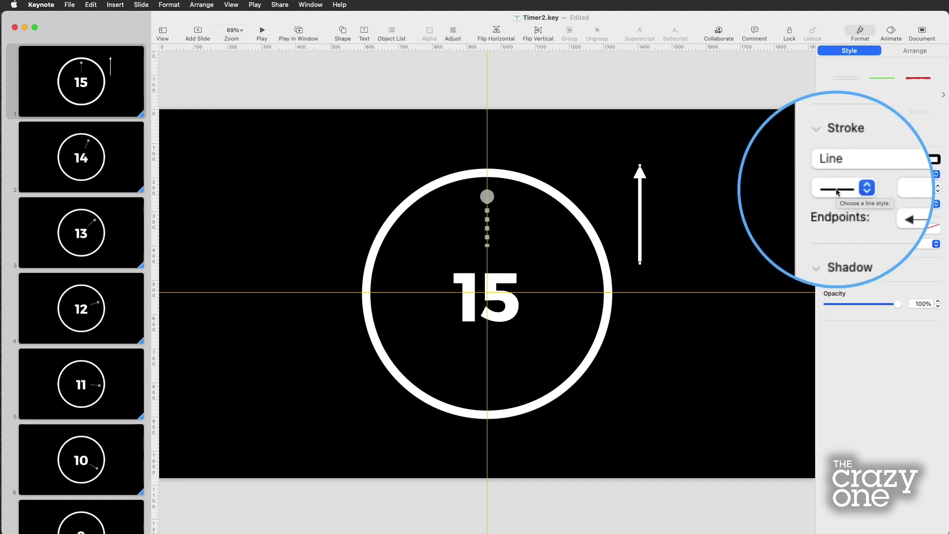
Give the new arrow line a dotted line style and a grey stroke colour.
left_click(836, 191)
left_click(845, 212)
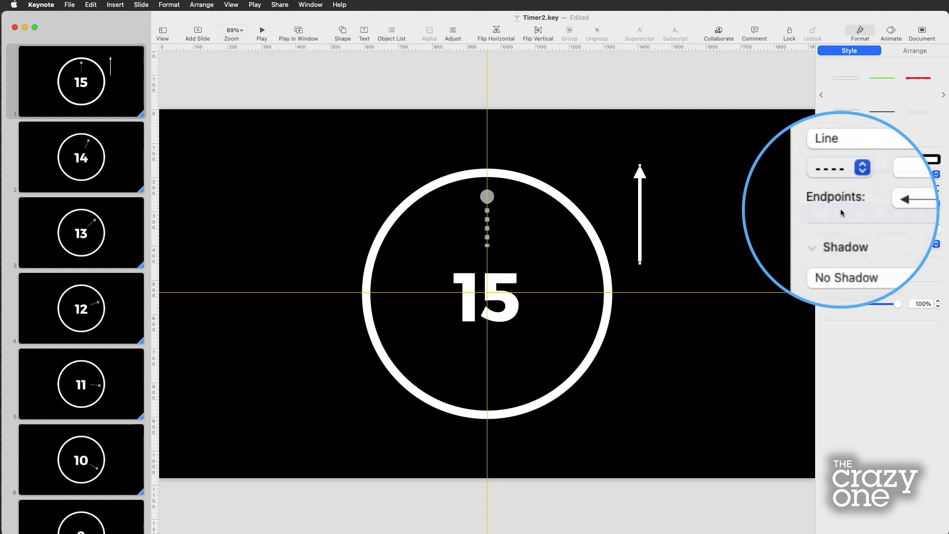
left_click(844, 194)
left_click(843, 180)
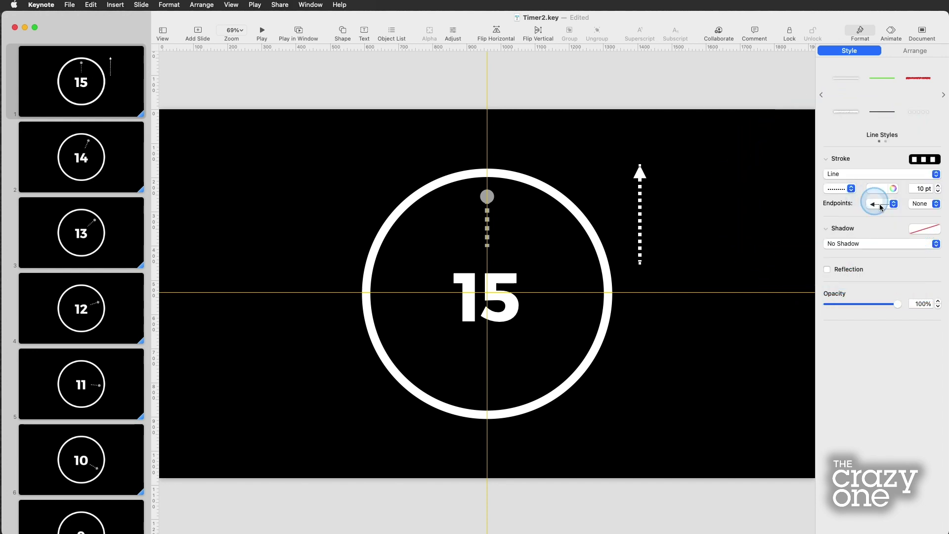
left_click(878, 188)
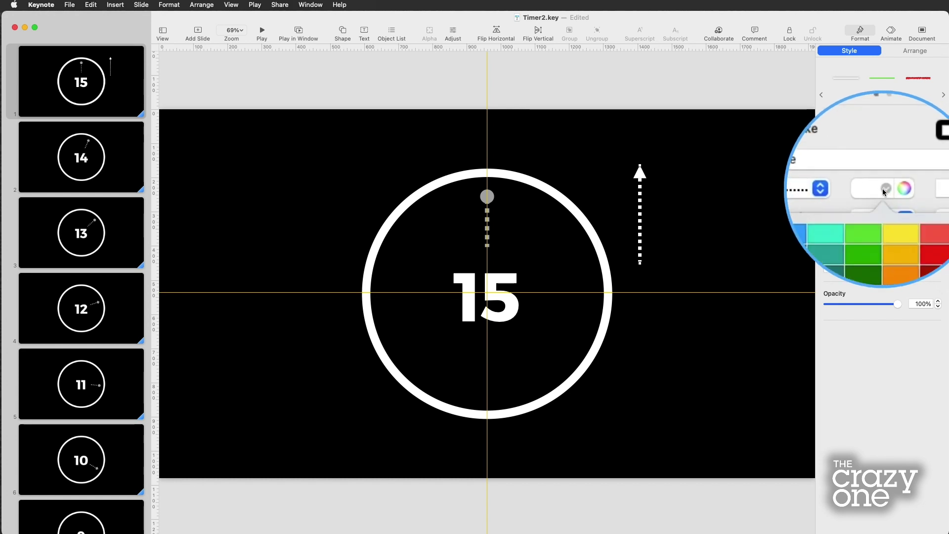
left_click(854, 252)
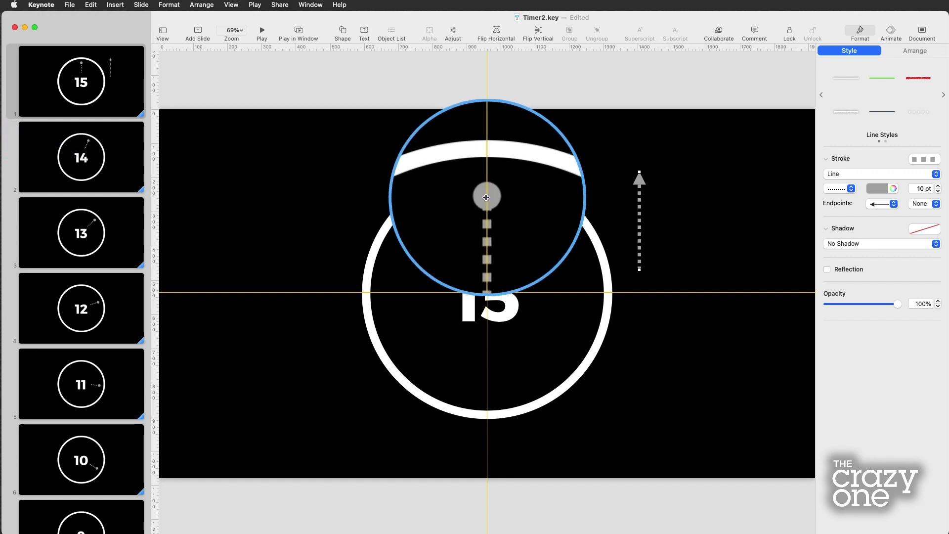
Compare the pointer's rotation on slide 14 with its upright position on slide 15.
left_click(110, 174)
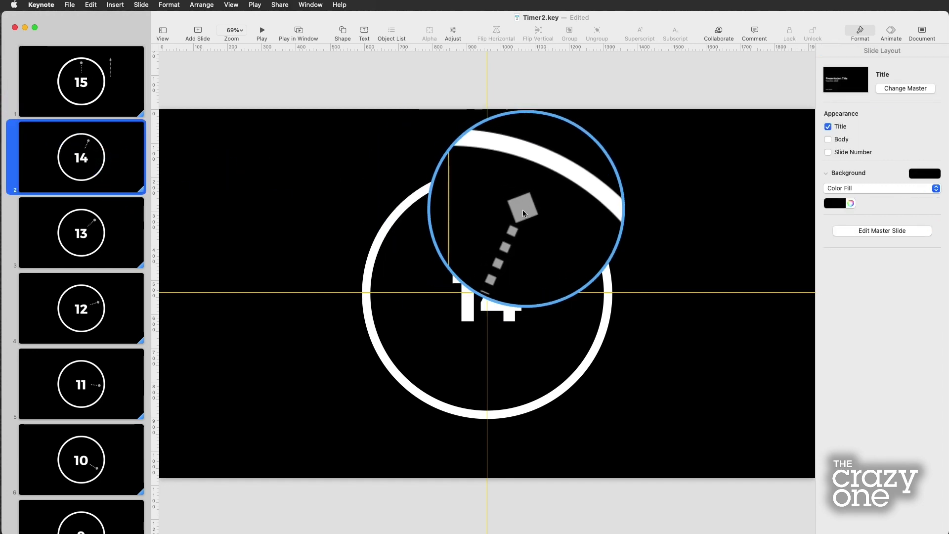
left_click(84, 89)
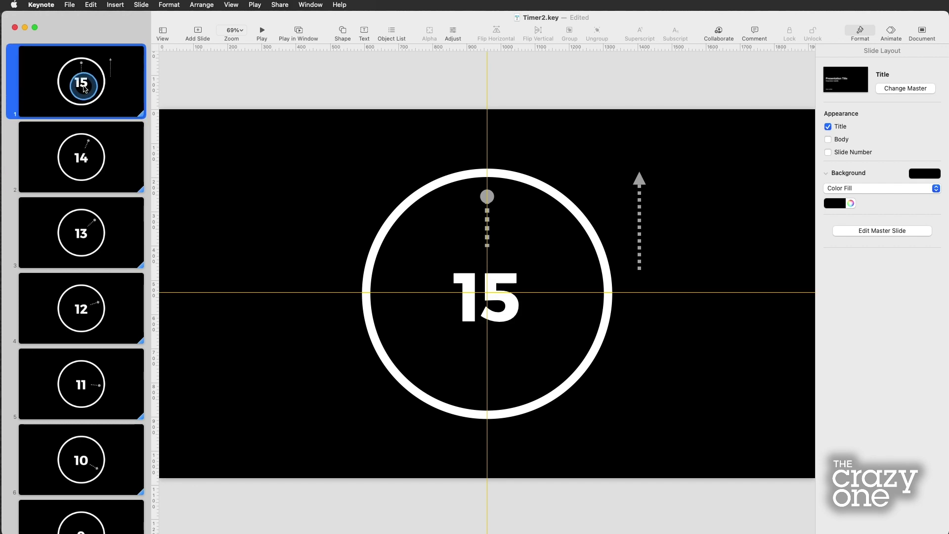
Change the extra dotted line's arrow endpoint to a filled circle and move the line inside the ring beside the pointer.
left_click(640, 174)
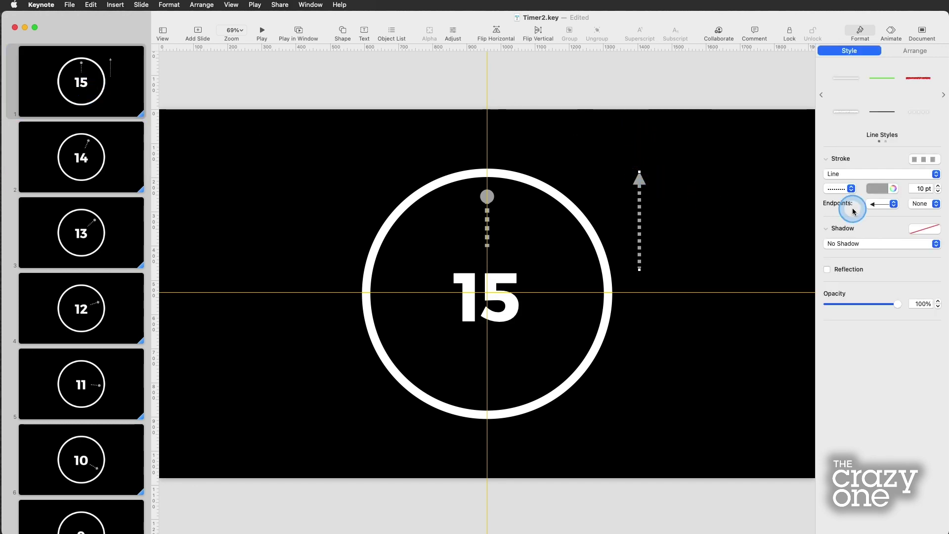
left_click(894, 207)
left_click(888, 208)
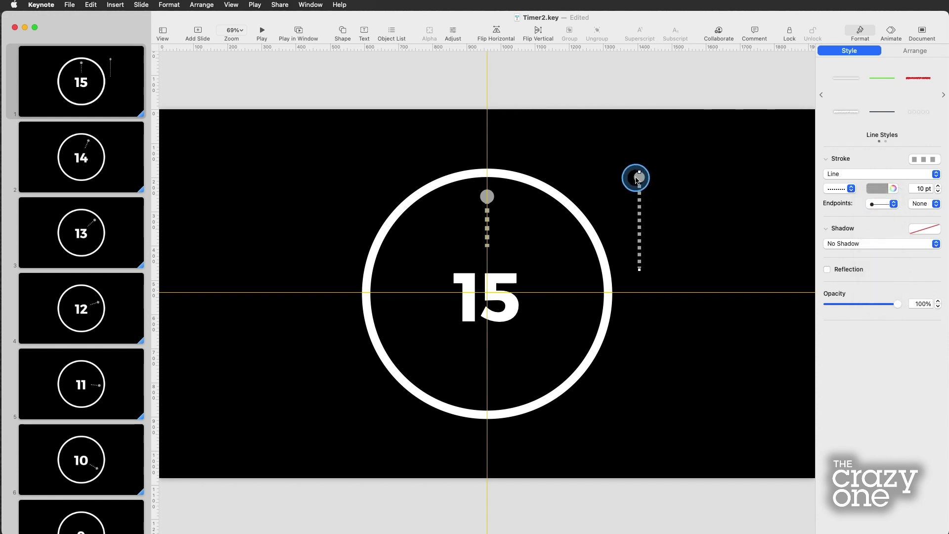
left_click_drag(639, 182, 513, 199)
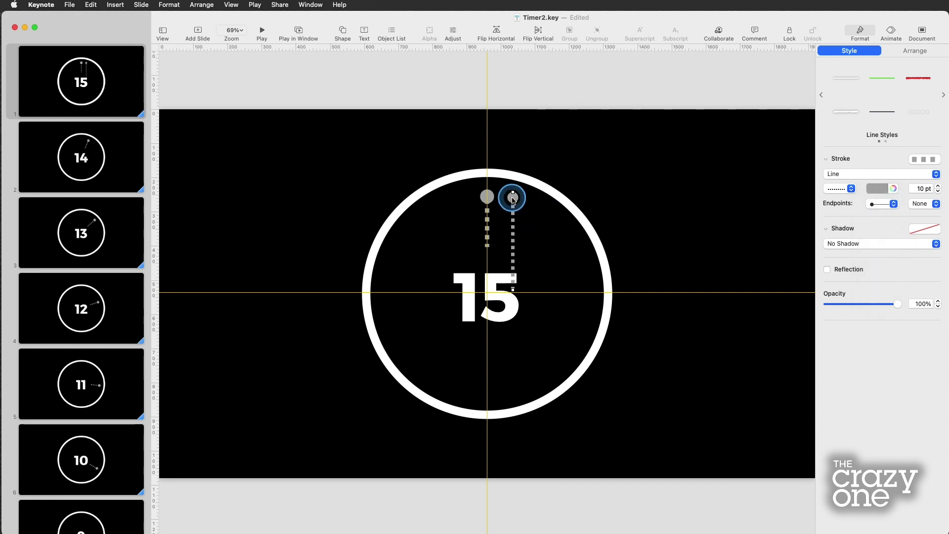
Delete the extra dotted line next to the pointer on slide 15.
left_click(527, 199)
left_click(516, 200)
key("Delete")
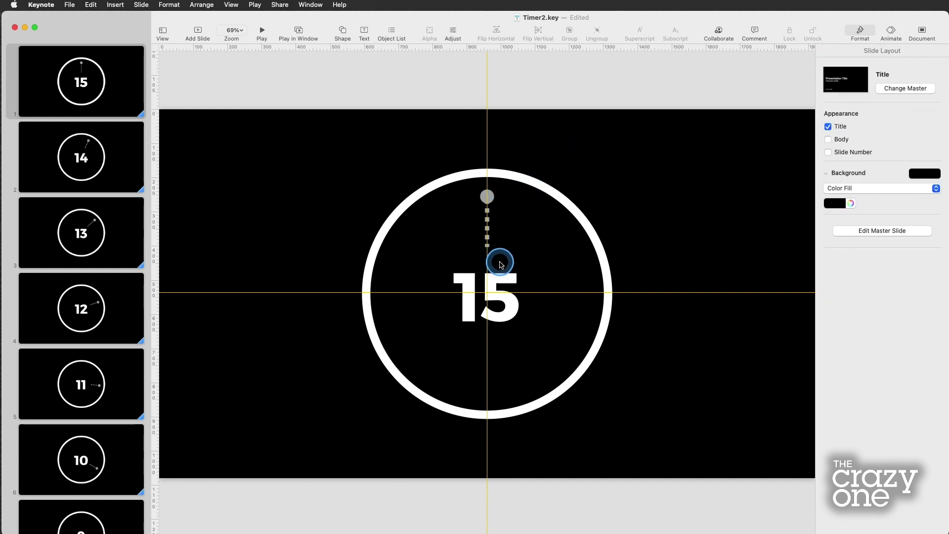
Select only the black masking circle behind the number 15 and shift it right, clear of the pointer's lower end.
left_click(501, 264)
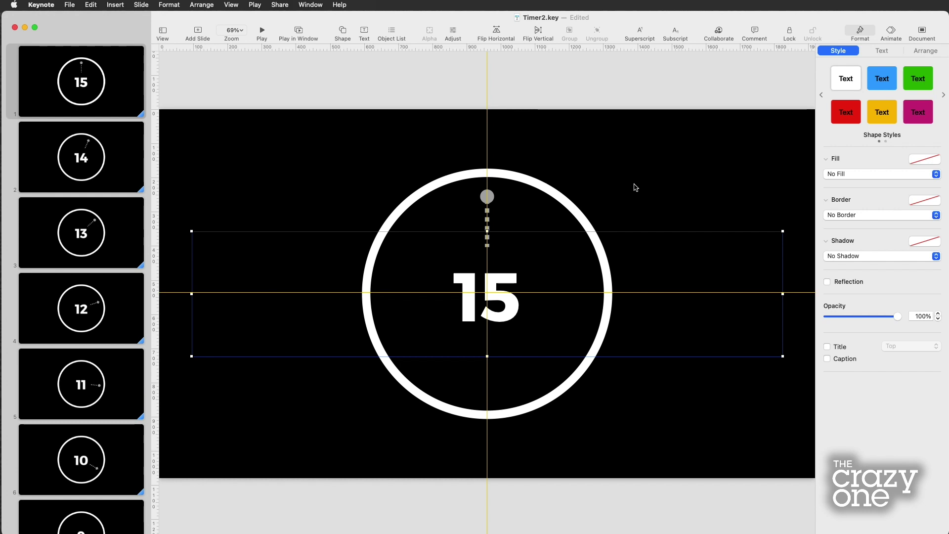
left_click(596, 195)
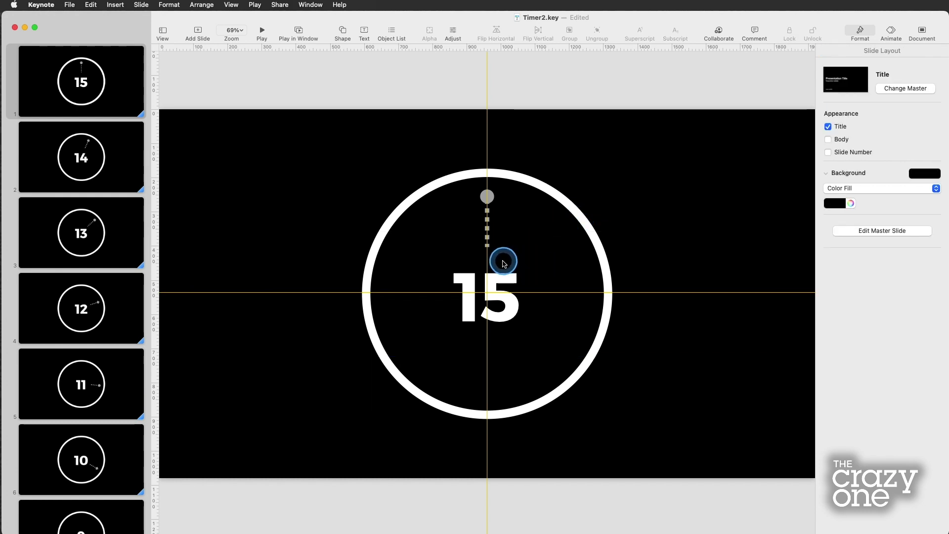
left_click(503, 262)
left_click_drag(446, 134, 472, 284)
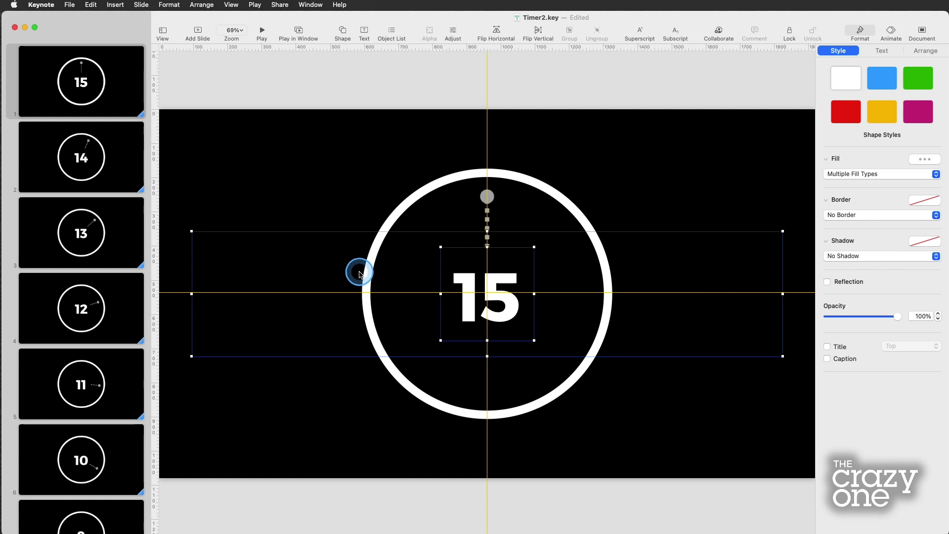
left_click(360, 271, "super")
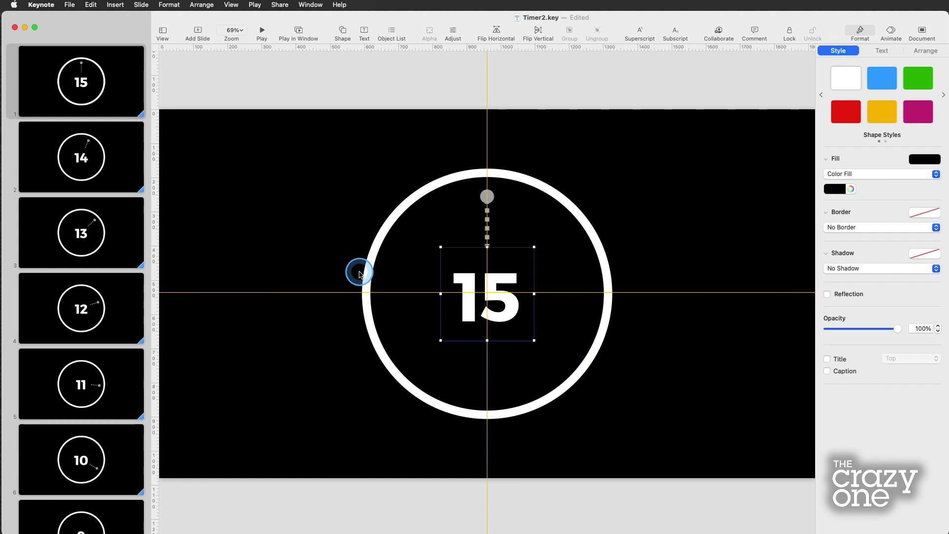
left_click(429, 286)
key("shift+Right")
key("shift+Right")
key("shift+Right")
key("shift+Right")
key("shift+Right")
key("shift+Right")
key("shift+Right")
key("shift+Right")
key("shift+Right")
key("shift+Right")
key("shift+Right")
key("shift+Right")
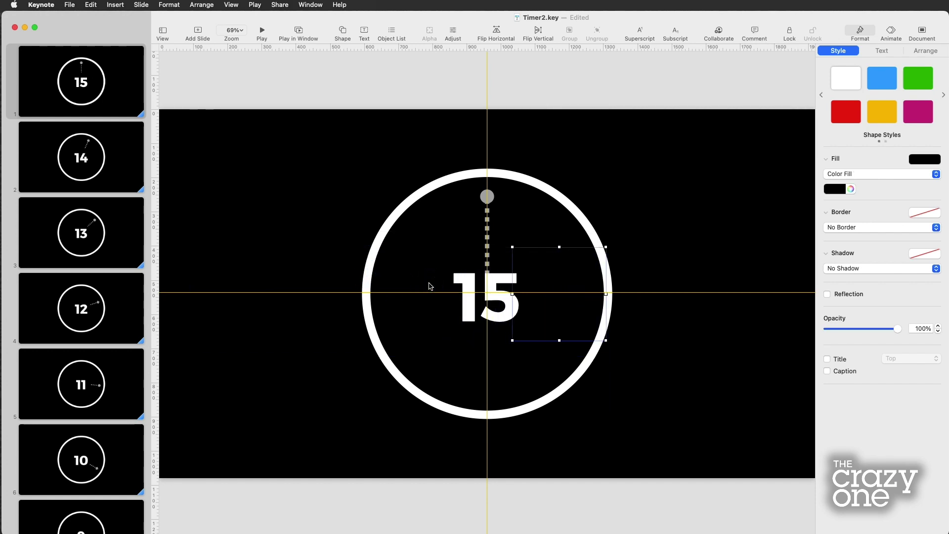
key("shift+Right")
key("shift+Right")
Fill the shifted masking circle with dark orange.
left_click(612, 222)
left_click(840, 188)
left_click(850, 242)
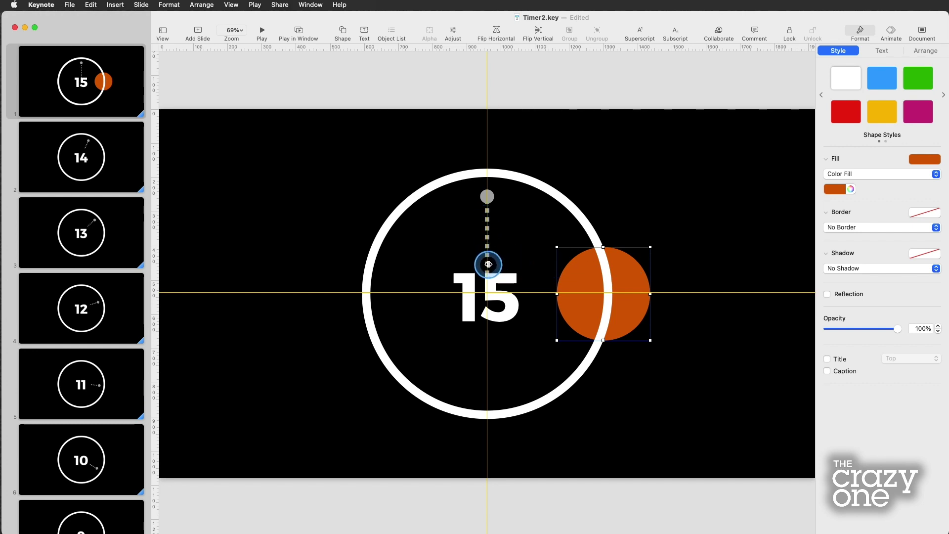
left_click_drag(488, 264, 488, 297)
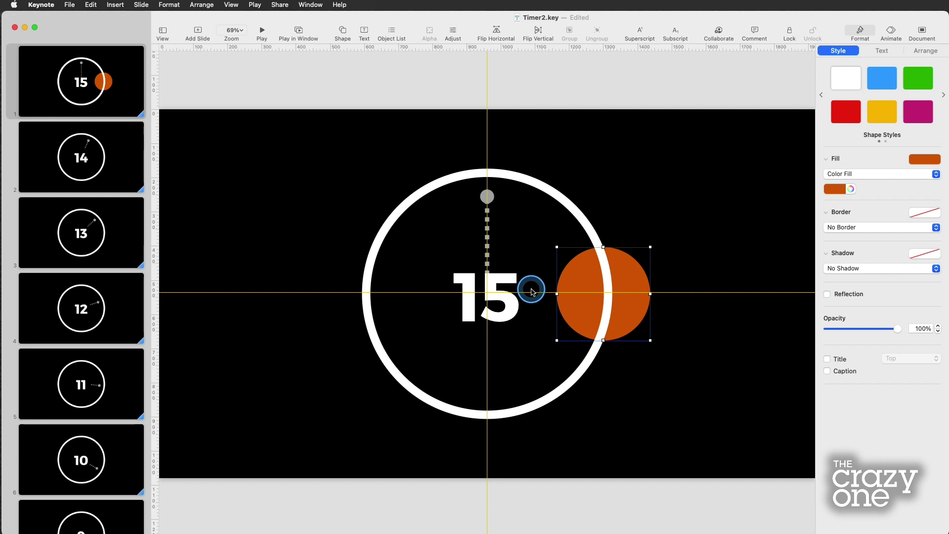
Give the text box of the number 15 a solid Color Fill and set its colour to black.
left_click(504, 284)
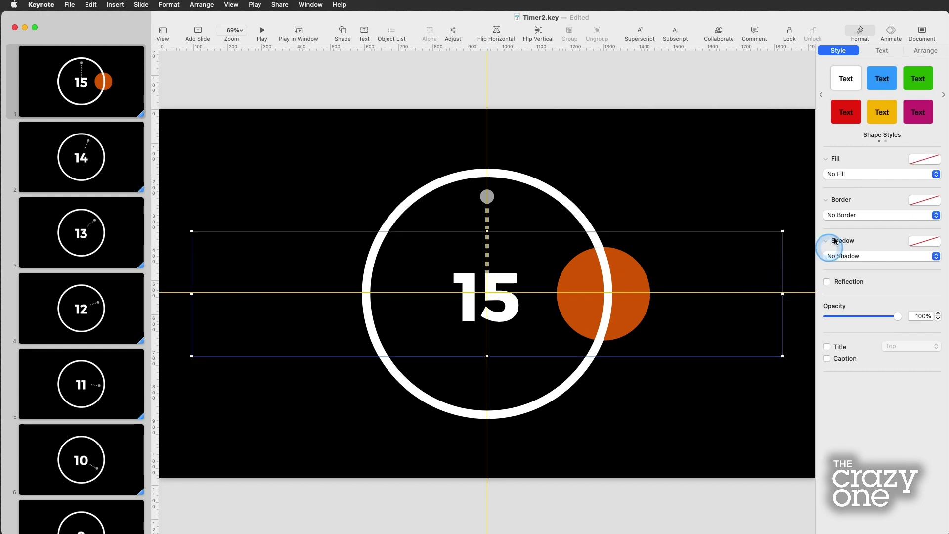
left_click(836, 174)
left_click(838, 185)
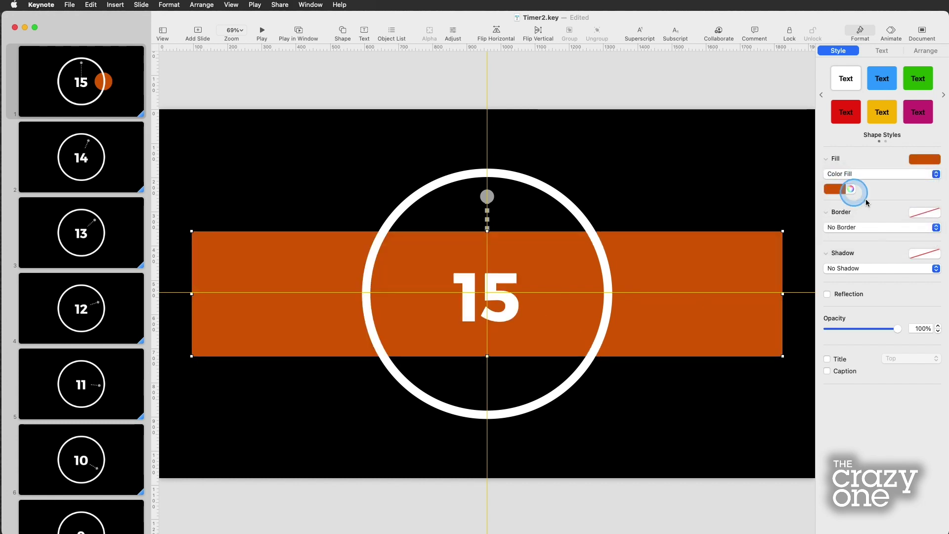
left_click(842, 191)
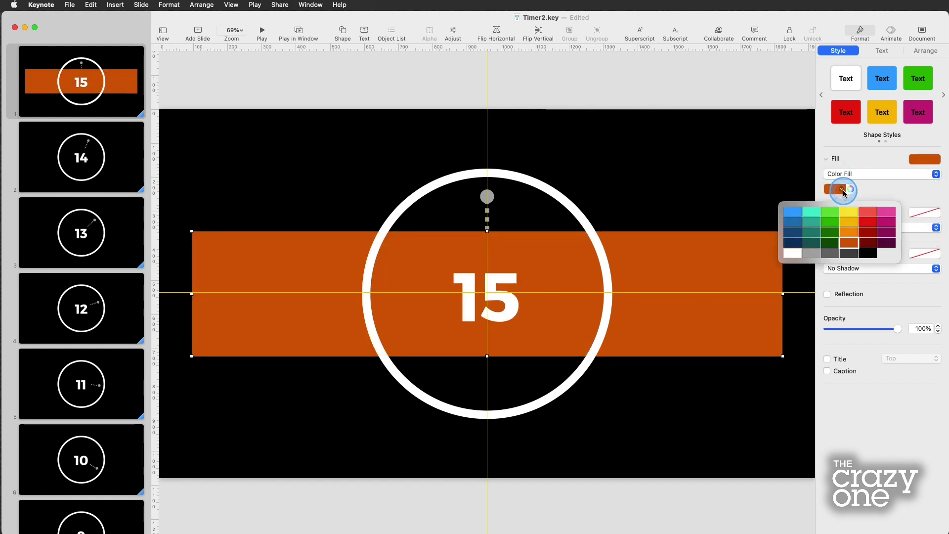
left_click(862, 251)
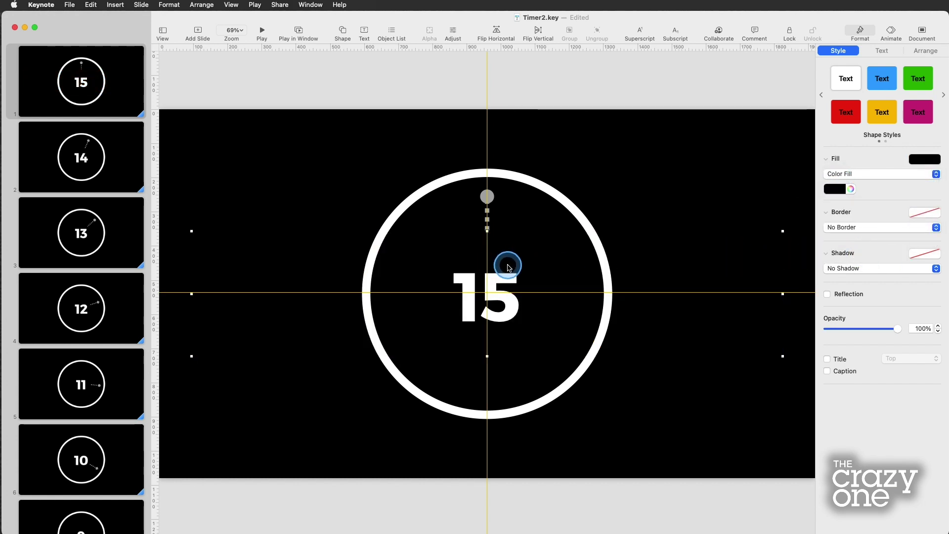
Undo the text box's fill changes and the masking circle's orange fill.
key("super+z")
key("super+z")
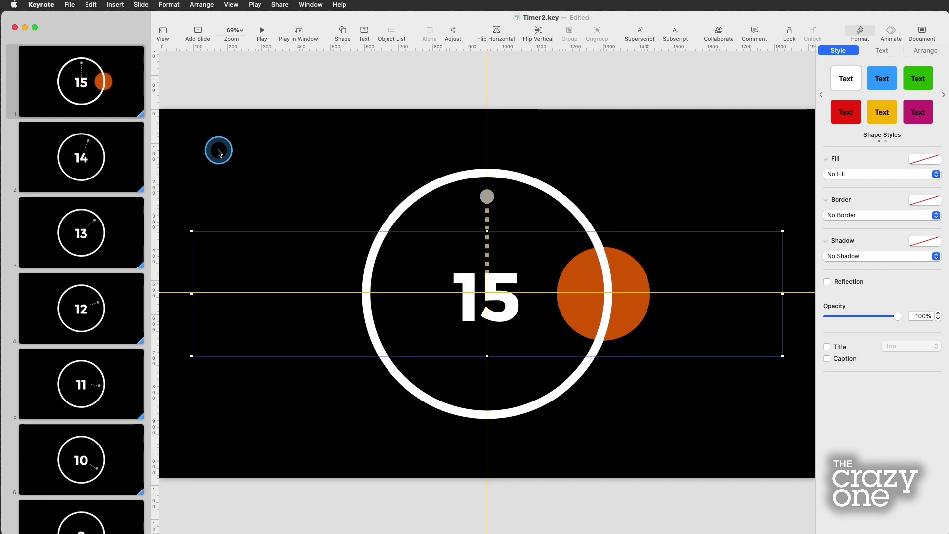
key("super+z")
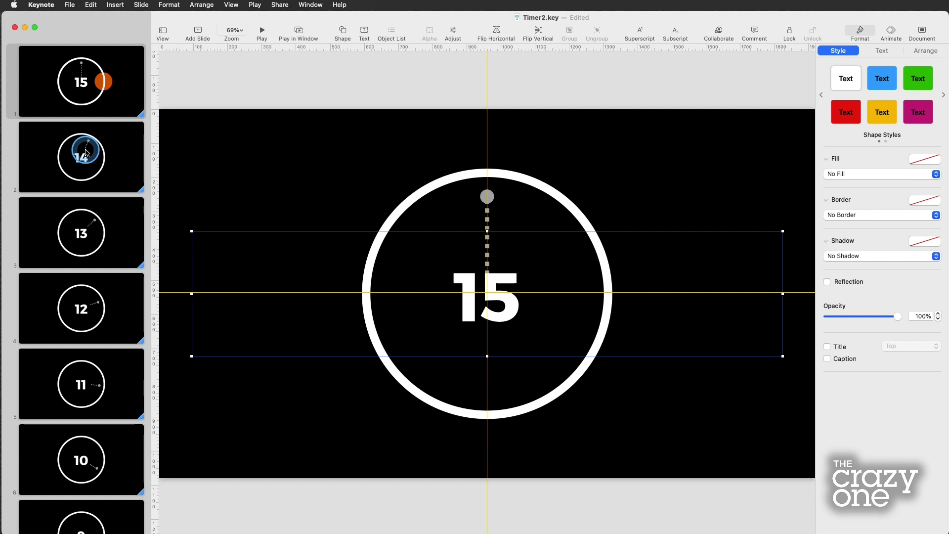
Select the masking circle again and shift it left until it is centred behind the number 15.
left_click_drag(577, 159, 490, 282)
left_click(541, 265)
key("shift+Left")
key("shift+Left")
key("shift+Left")
key("shift+Left")
key("shift+Left")
key("shift+Left")
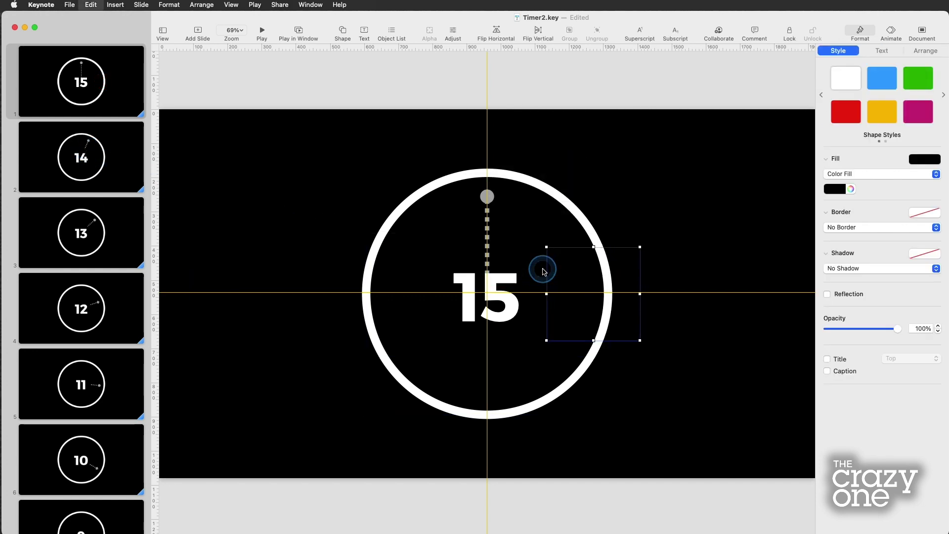
key("shift+Left")
key("shift+Left")
key("shift+Left")
key("shift+Left")
key("shift+Left")
key("shift+Left")
key("shift+Left")
key("shift+Left")
key("shift+Left")
key("shift+Left")
key("shift+Left")
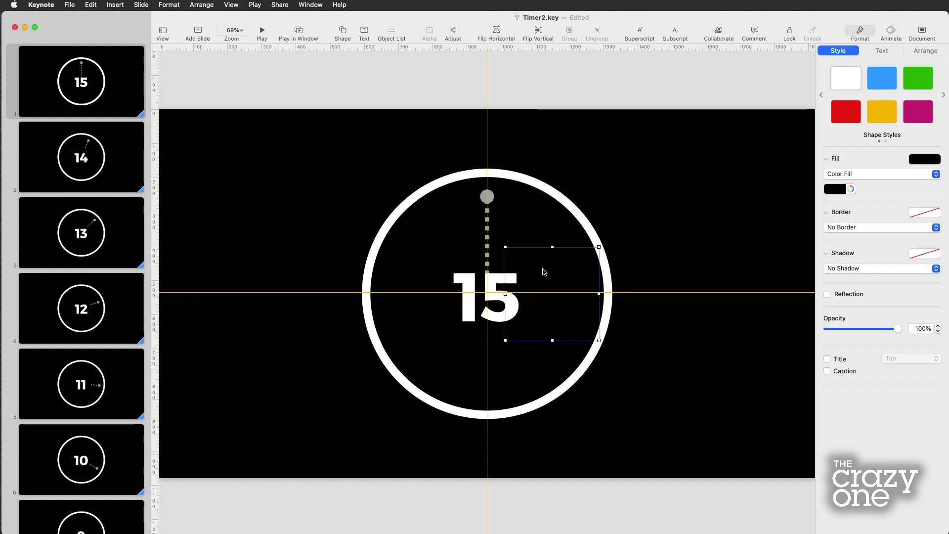
key("shift+Left")
key("shift+Left")
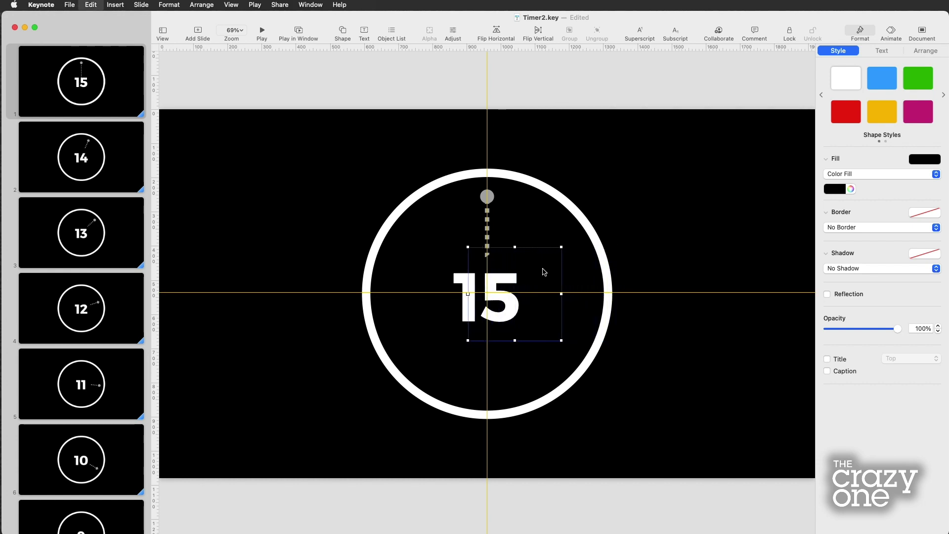
key("shift+Left")
key("shift+Left")
key("shift+Left")
key("shift+Left")
key("shift+Left")
key("shift+Left")
Examine the pointer's angle and masked lower end on the slides for 14, 13 and 12.
left_click(79, 158)
left_click(99, 240)
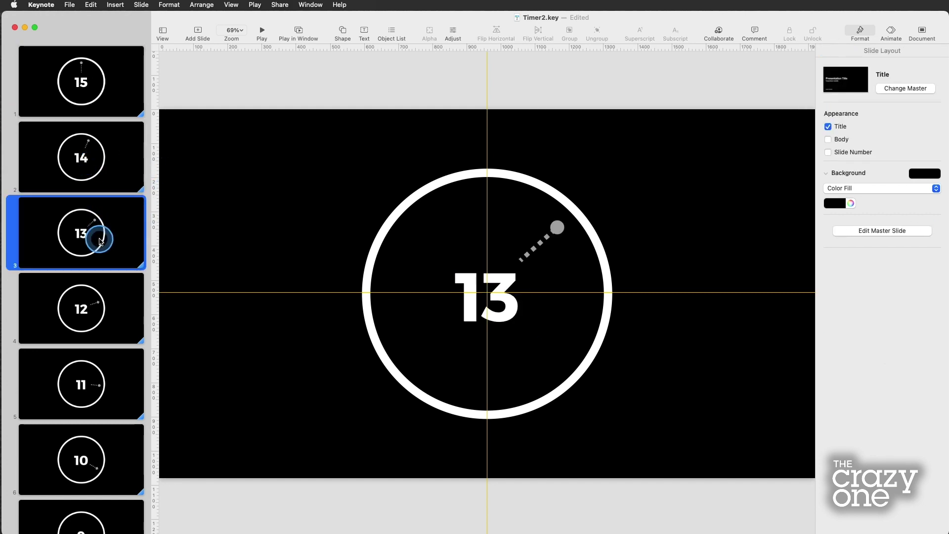
key("Down")
left_click(539, 270)
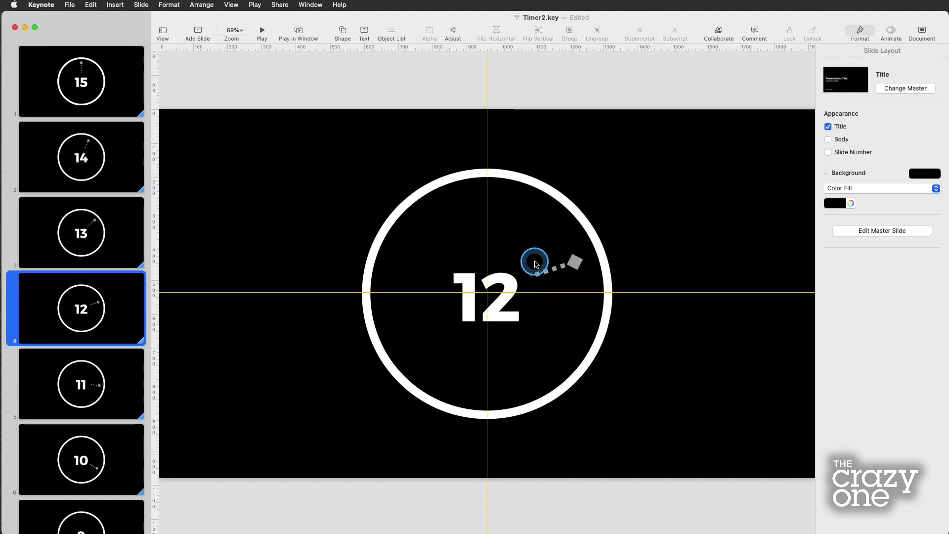
left_click(83, 238)
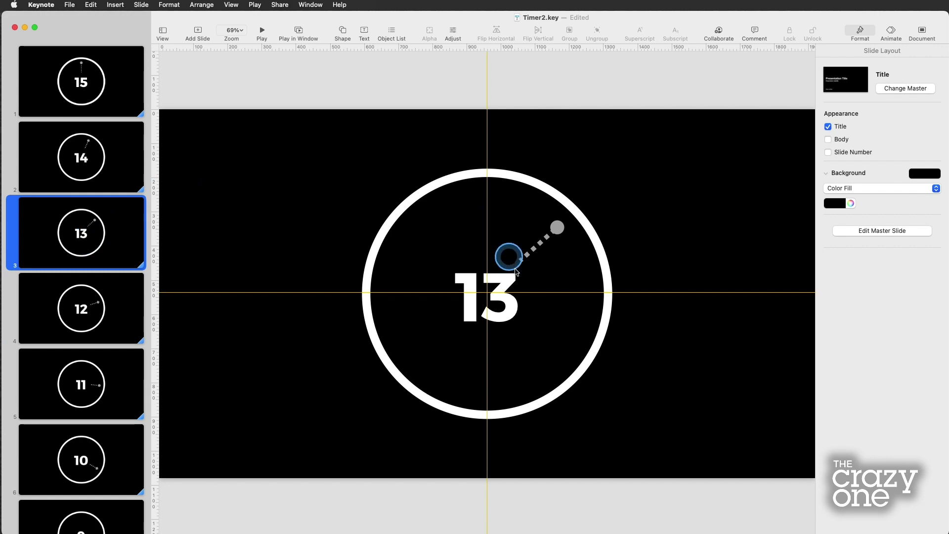
mouse_move(524, 260)
left_mouse_down()
mouse_move(513, 259)
mouse_move(530, 276)
mouse_move(514, 250)
left_mouse_up()
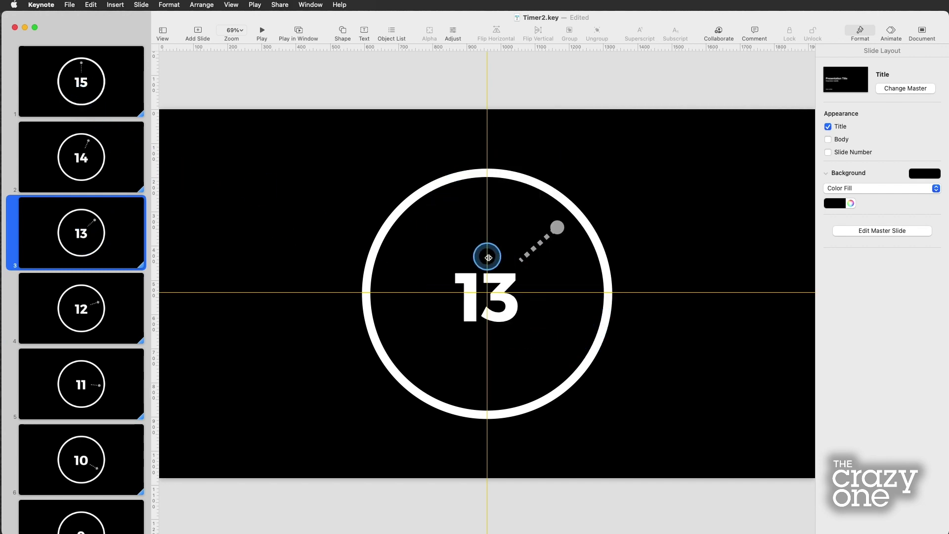
left_click(563, 203)
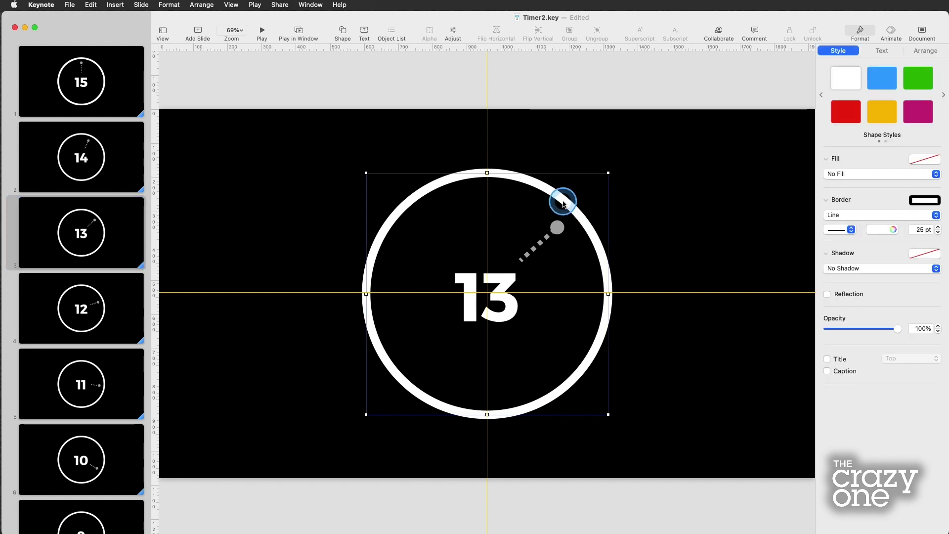
left_click(557, 226)
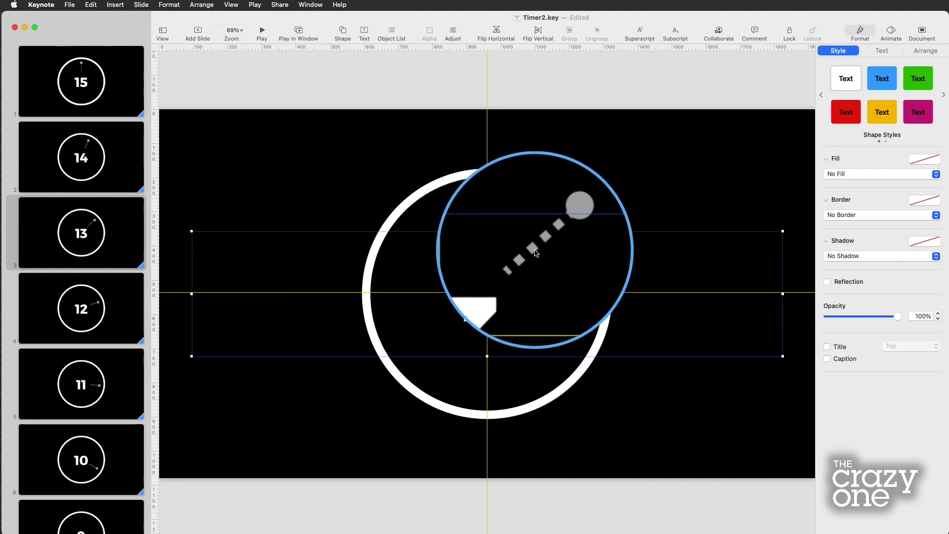
left_click(626, 190)
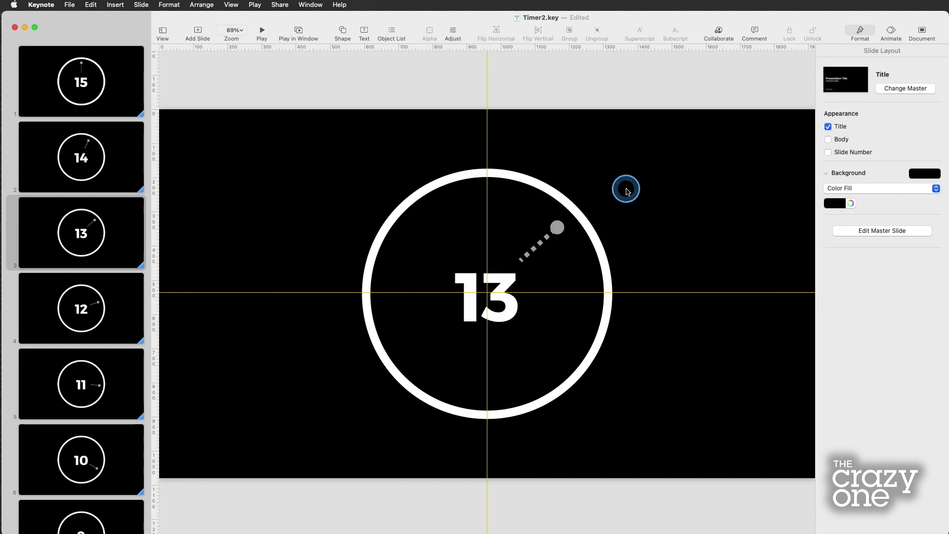
On slide 15, duplicate the number text box to the upper right outside the ring and change the copy to 360.
left_click(109, 94)
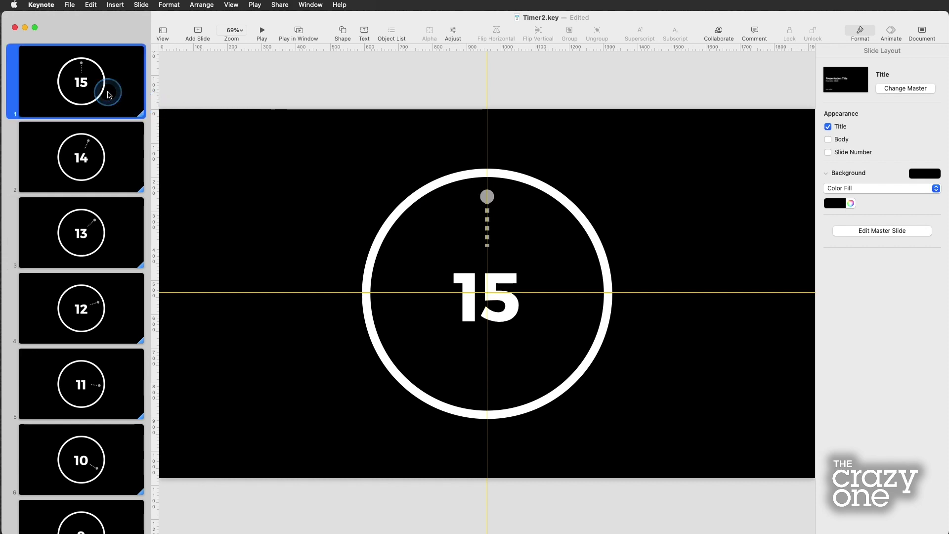
left_click(111, 148)
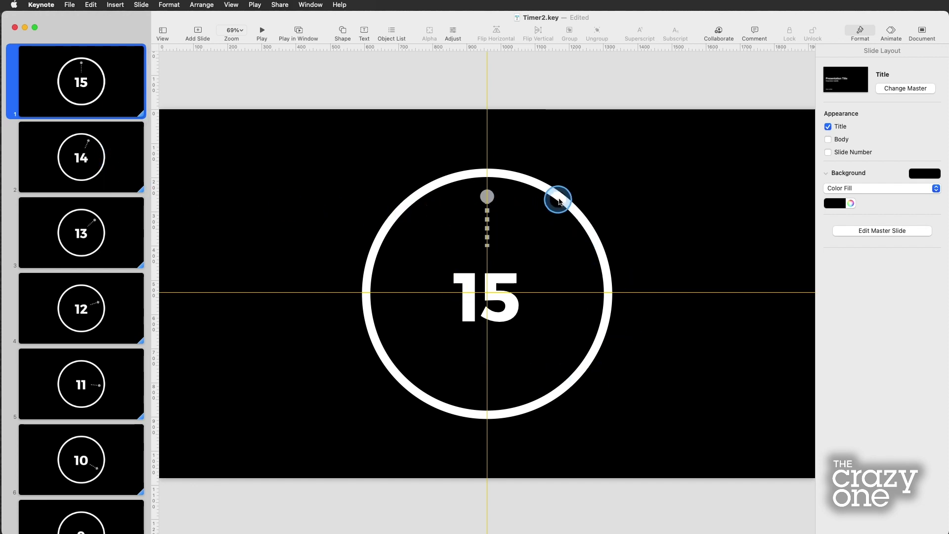
left_click(532, 285)
left_click_drag(525, 268, 683, 171)
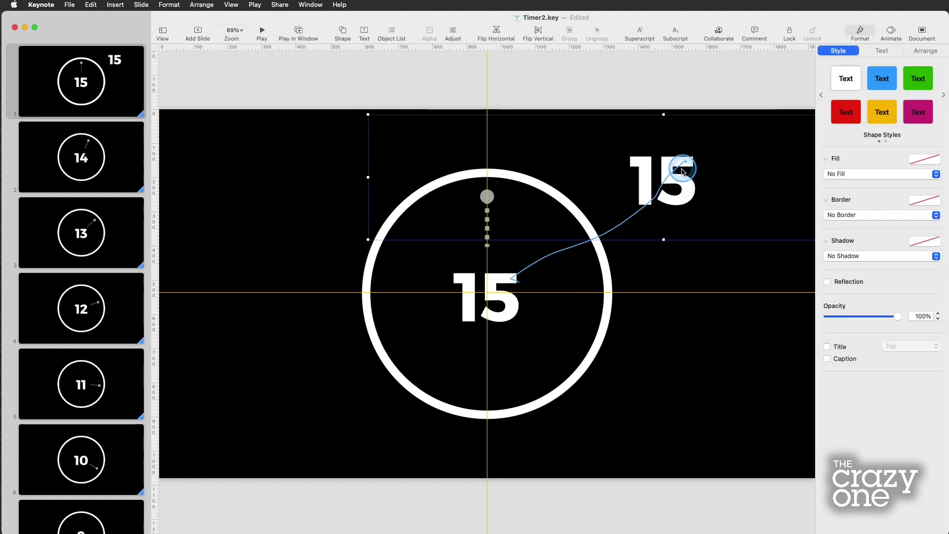
double_click(676, 171)
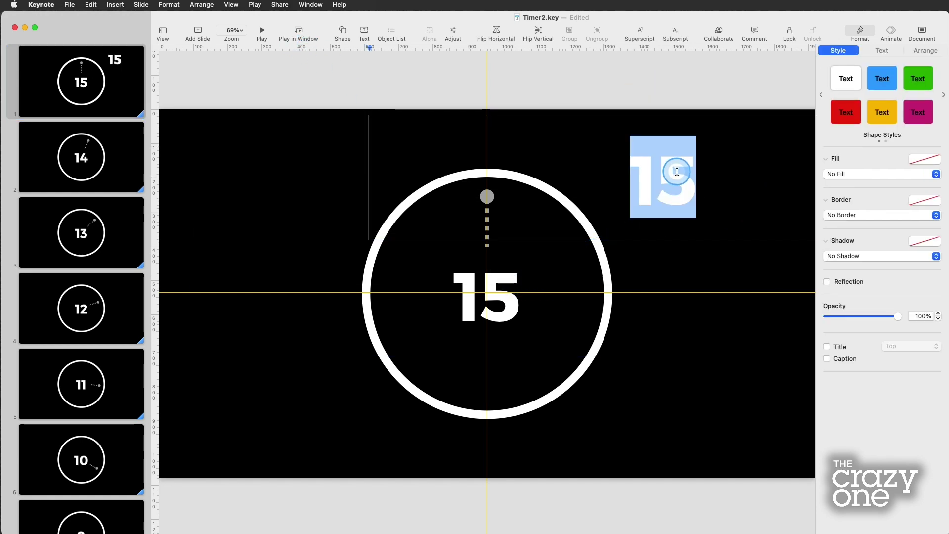
type("360")
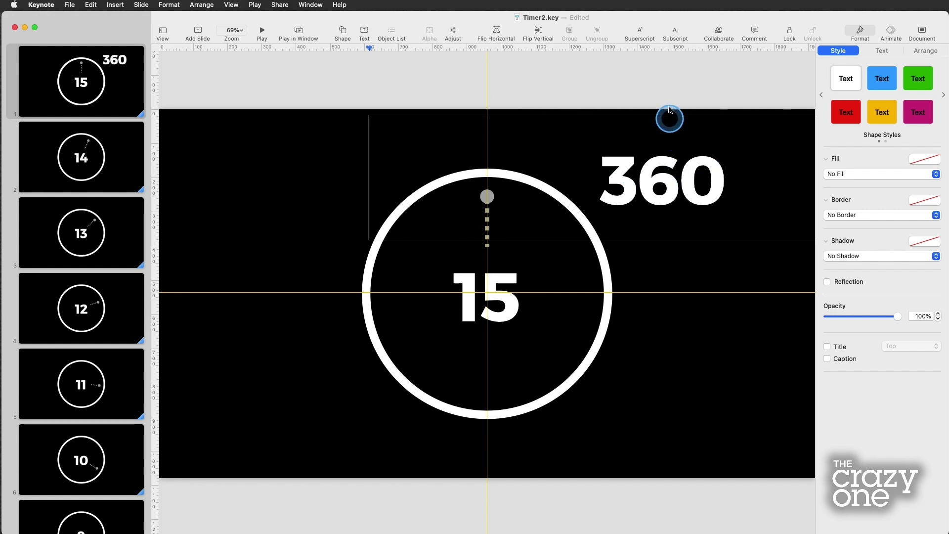
left_click(666, 87)
Duplicate the 360 text box directly below itself and change the copy to 15.
left_click_drag(677, 194, 673, 245)
double_click(672, 246)
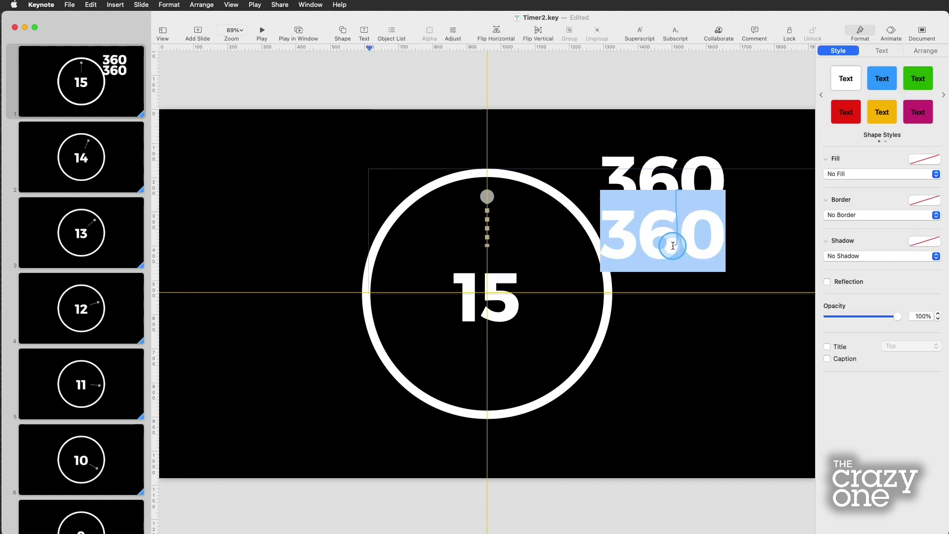
type("15")
left_click(665, 88)
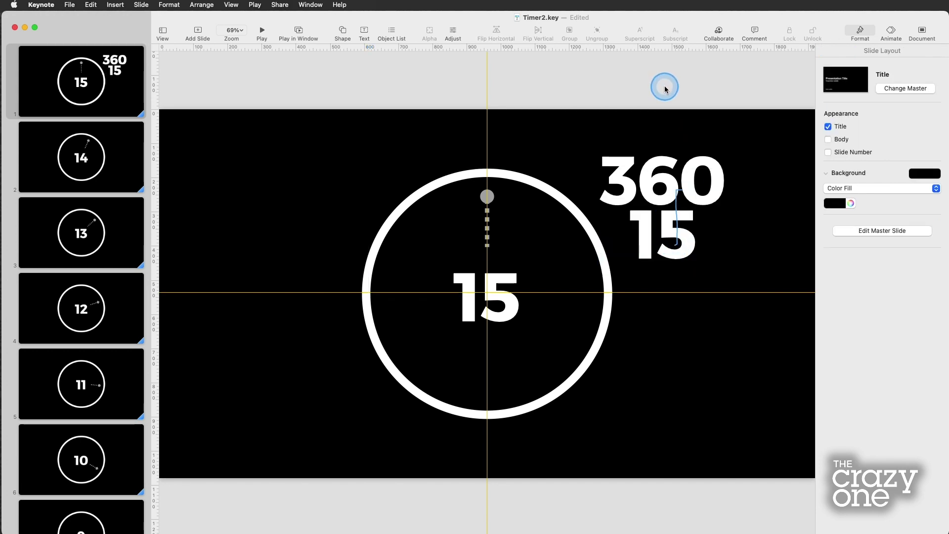
left_click(171, 39)
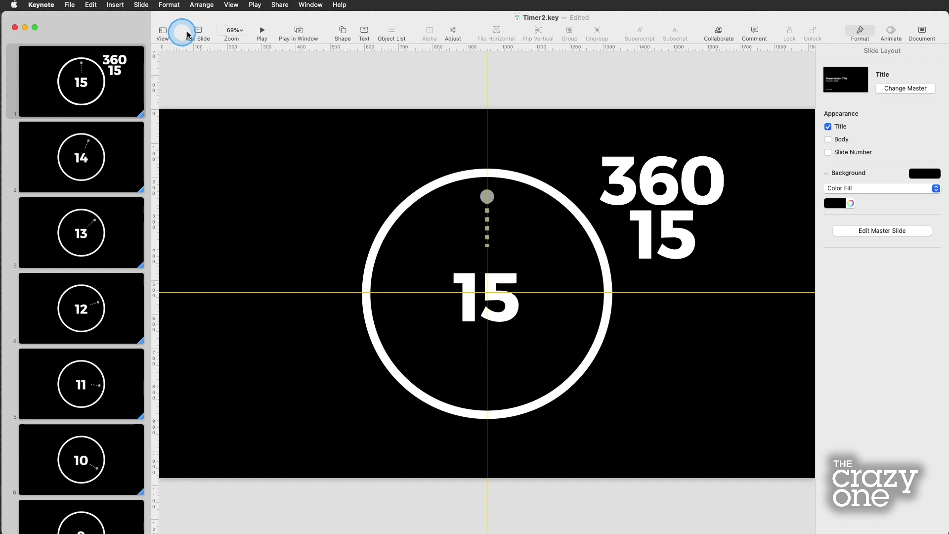
Duplicate the 15 text box outside the ring directly below itself and change the copy to 24.
left_click(679, 241)
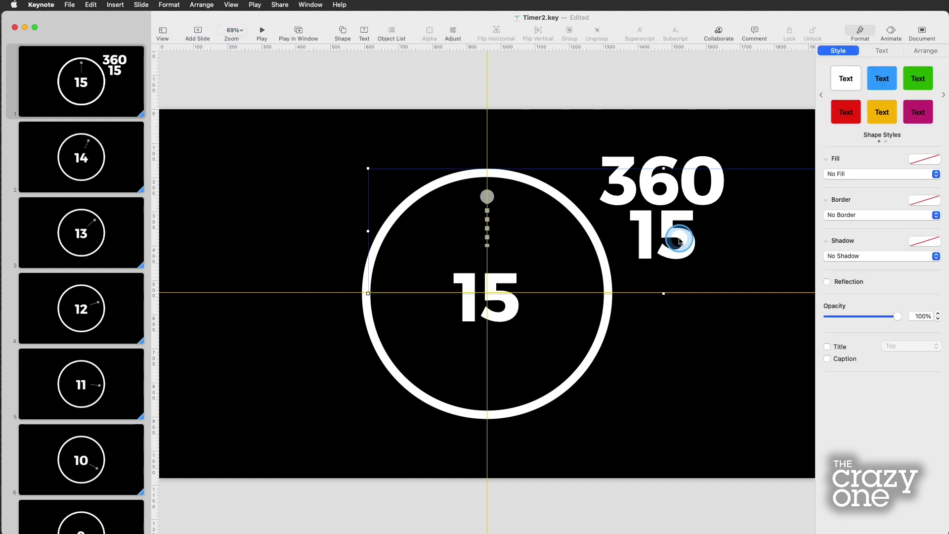
left_click_drag(679, 240, 680, 306)
double_click(684, 307)
type("24")
left_click(638, 85)
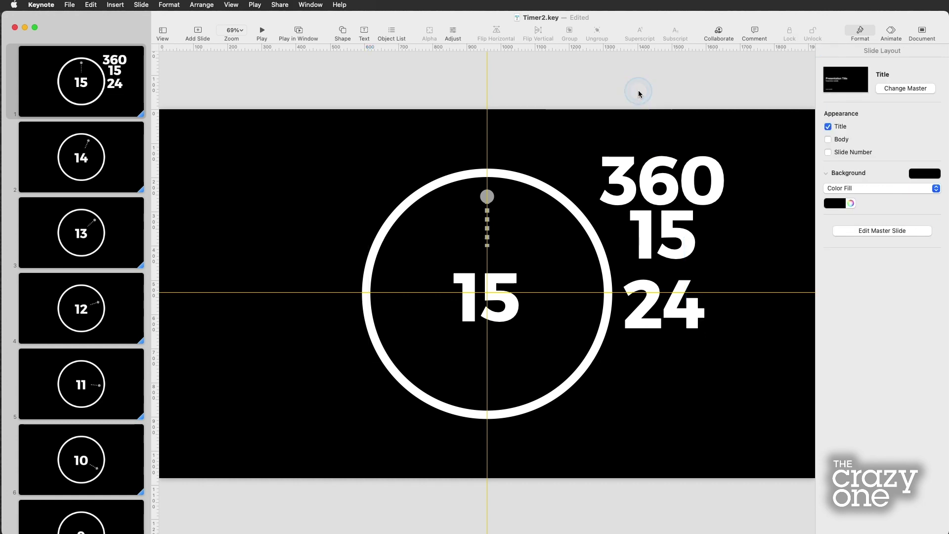
left_click(645, 315)
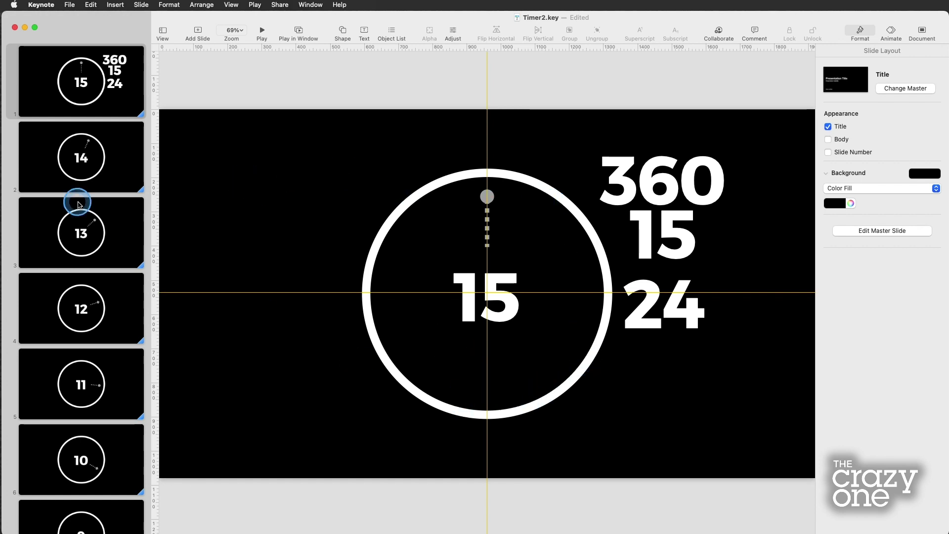
Delete the 360, 15 and 24 text boxes outside the ring on slide 15.
left_click_drag(672, 126, 692, 220)
key("Delete")
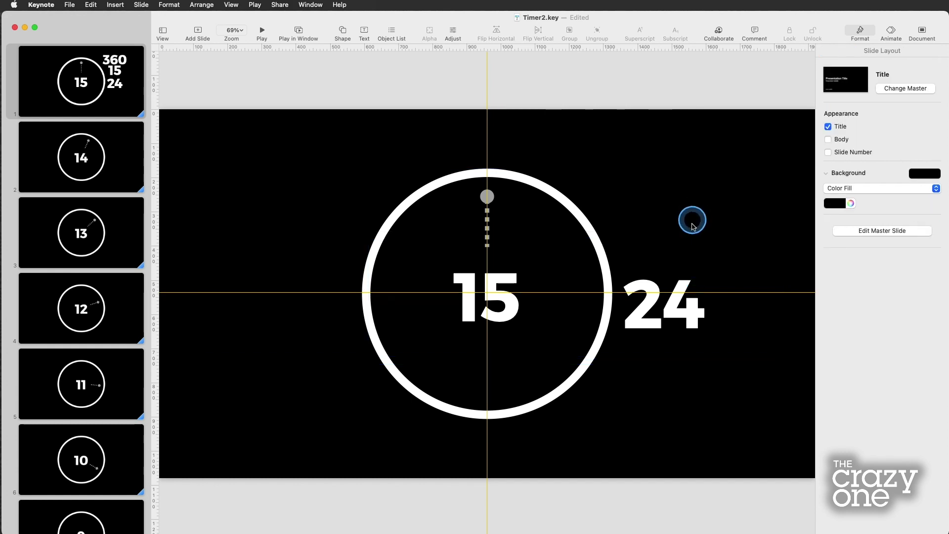
left_click(682, 272)
key("Delete")
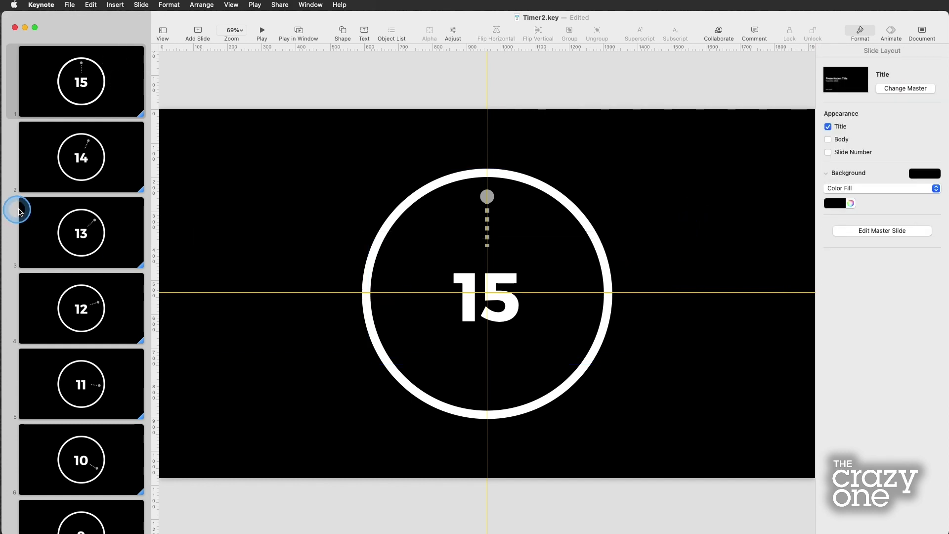
Duplicate the slide showing 15 and change the number on the copy to 14.
left_click(57, 168)
left_click(68, 221)
left_click(78, 281)
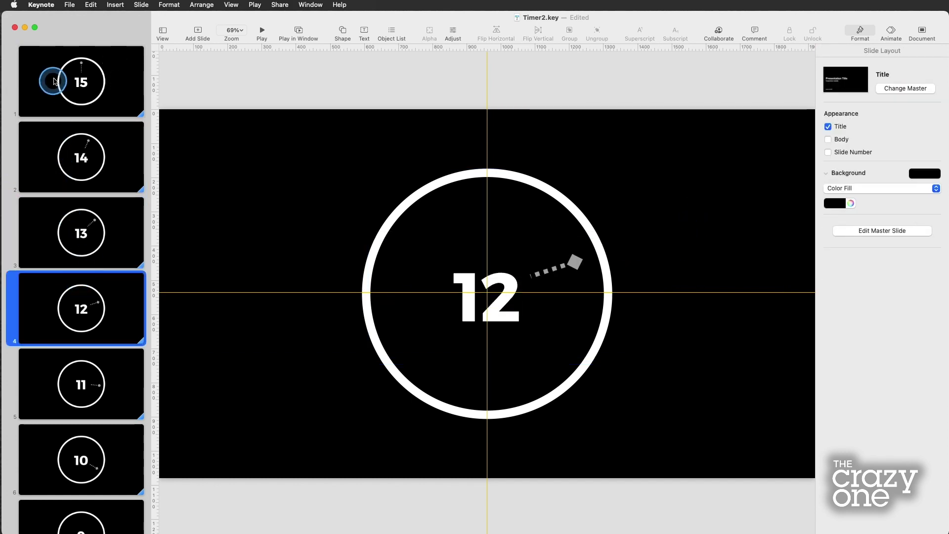
left_click(52, 84)
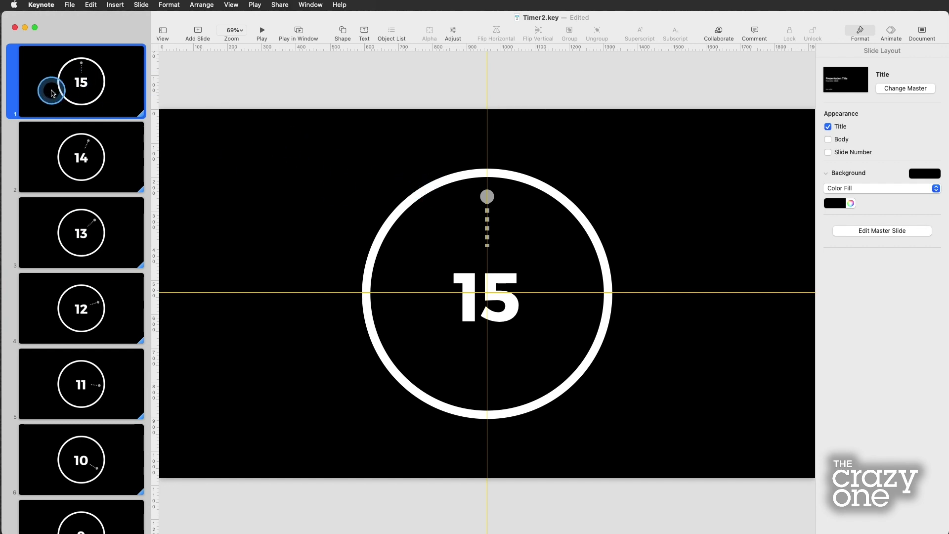
key("super+d")
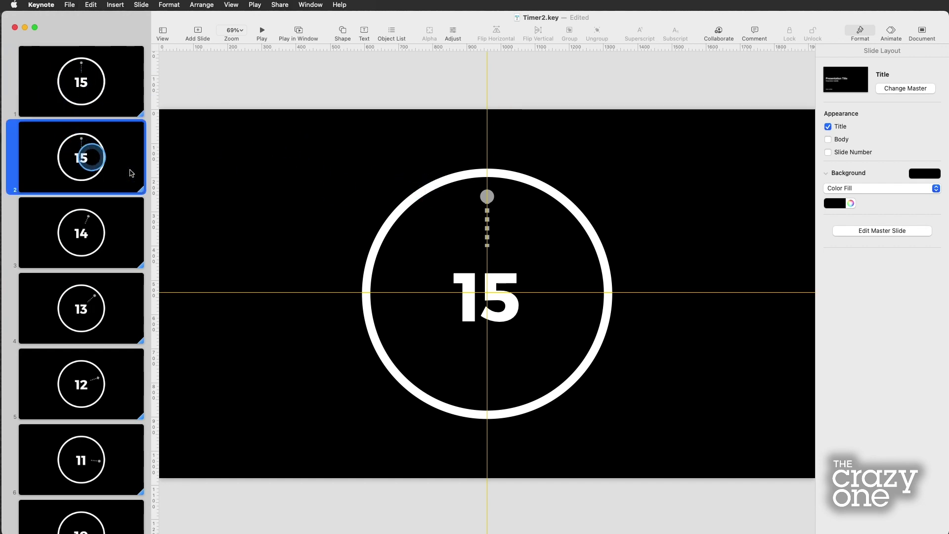
double_click(506, 281)
type("14")
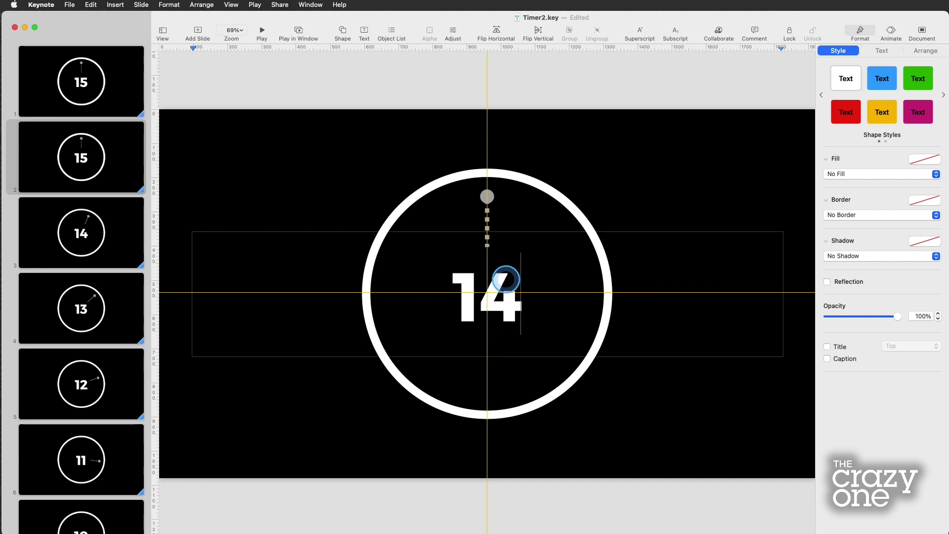
left_click(588, 123)
Set the rotation angle of the dotted pointer on the duplicated slide to 66°.
left_click(491, 199)
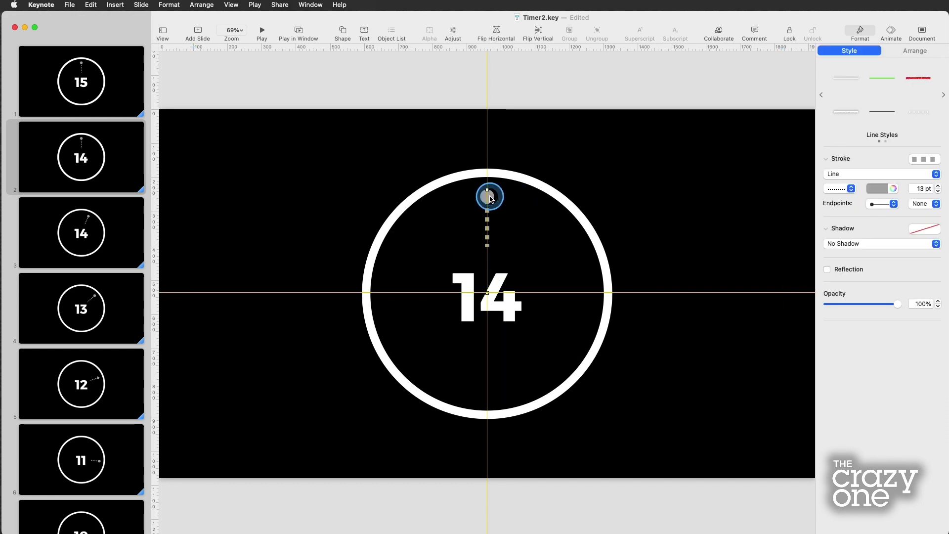
left_click(823, 226)
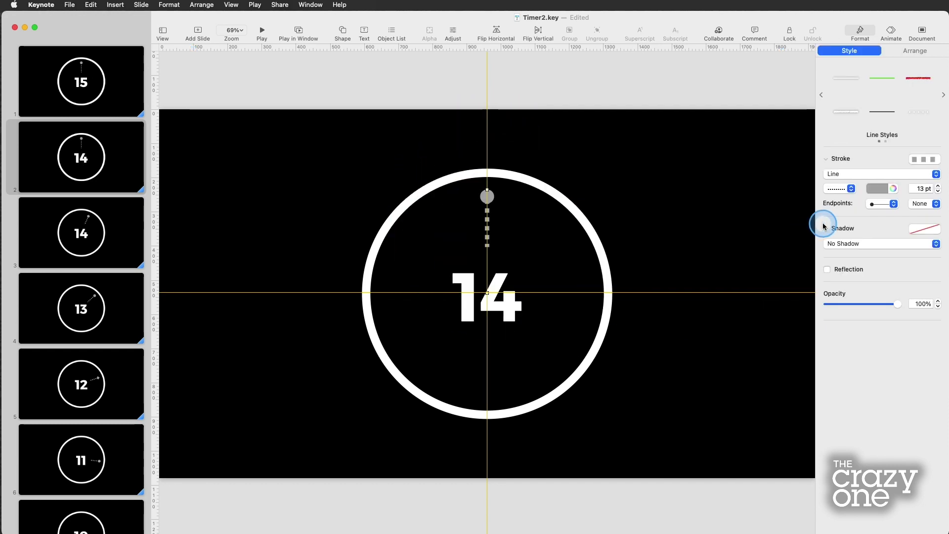
left_click(913, 51)
left_click(871, 198)
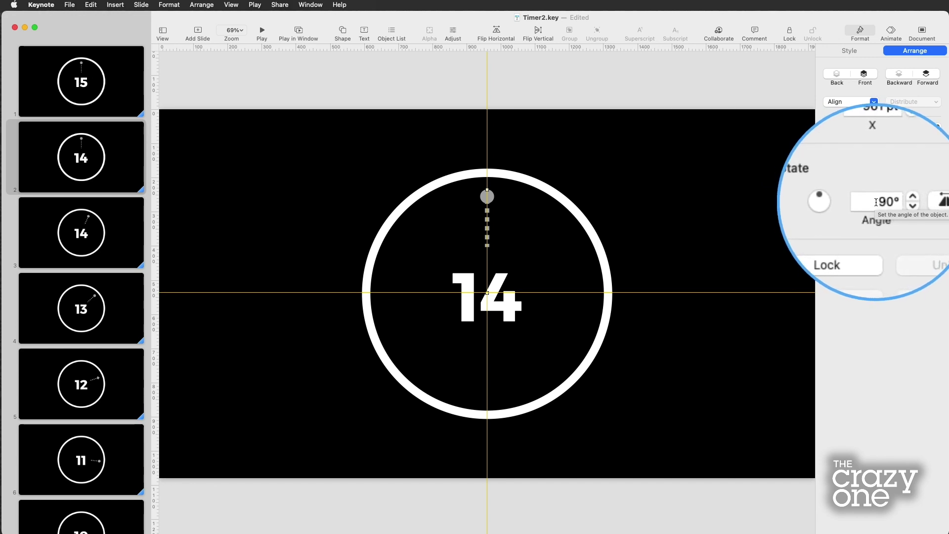
left_click(877, 203)
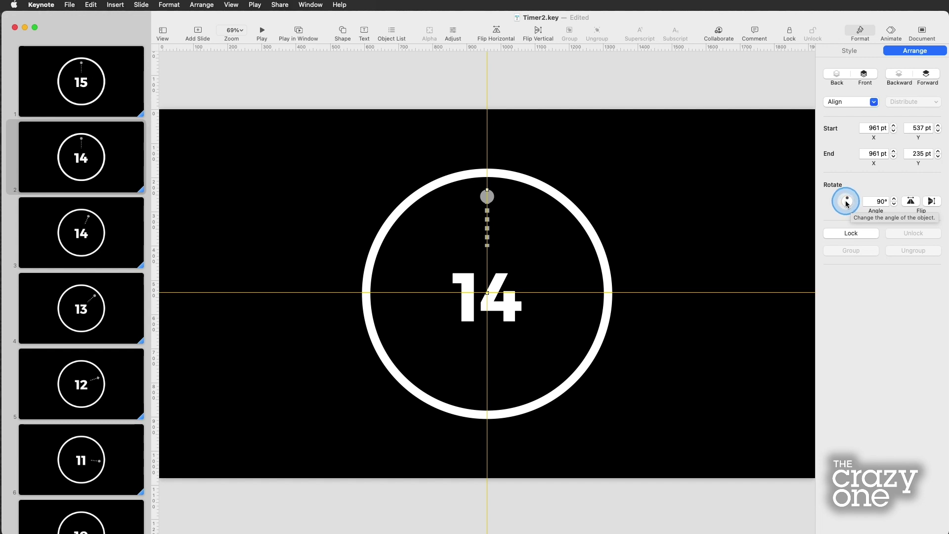
left_click_drag(847, 200, 870, 211)
left_click(875, 202)
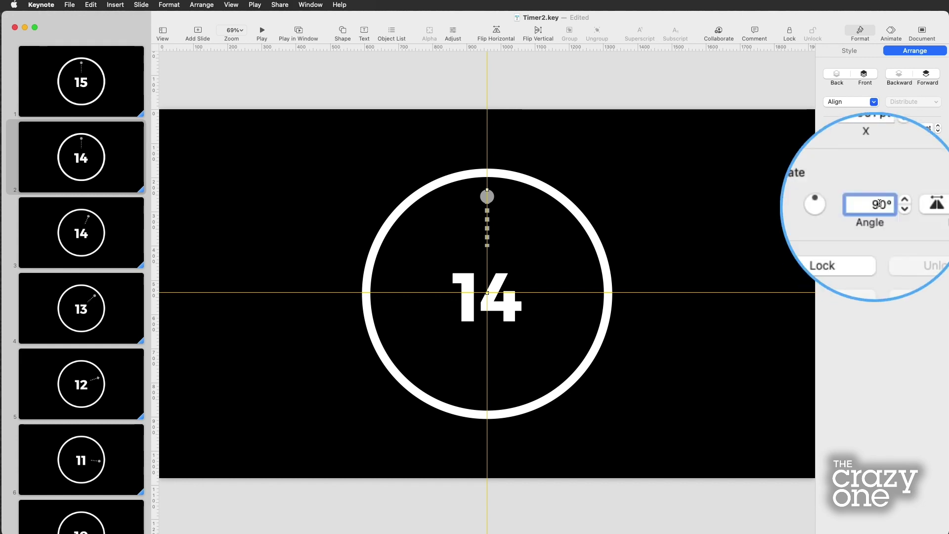
left_click(868, 201)
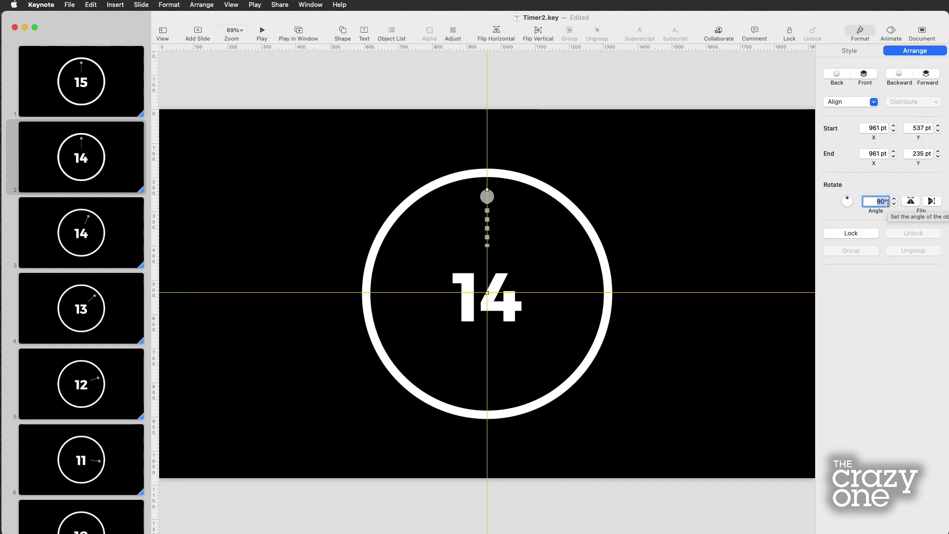
left_click(887, 203)
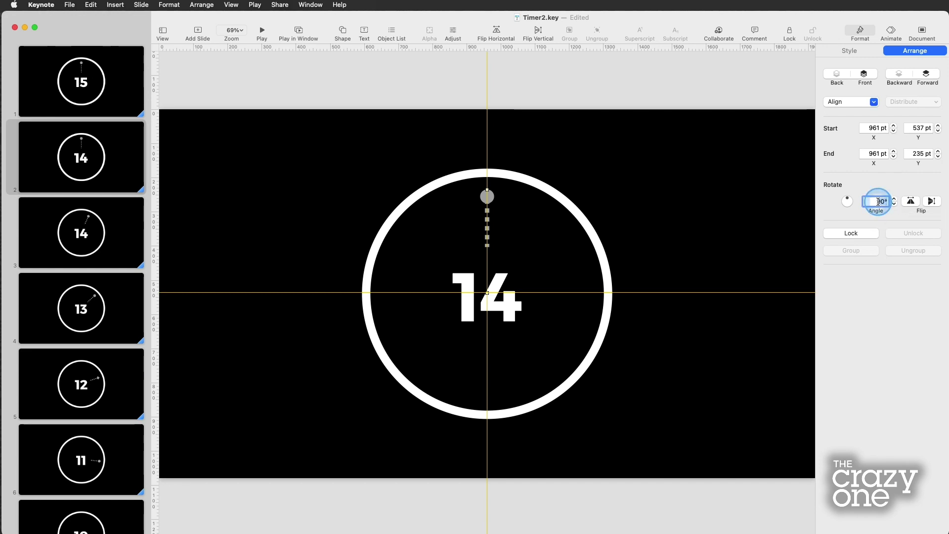
key("Return")
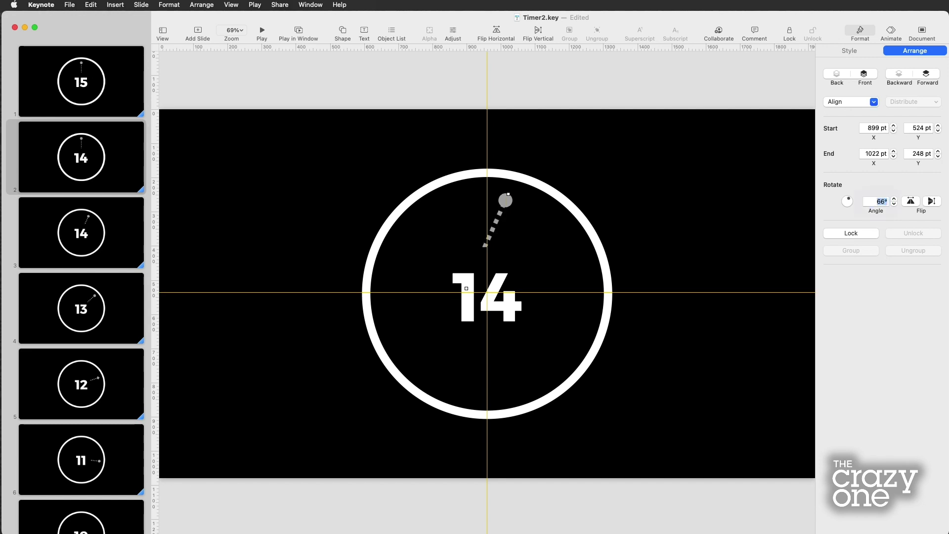
Remove both alignment guides, and place new vertical and horizontal guides through the centre of the ring.
left_click(509, 204)
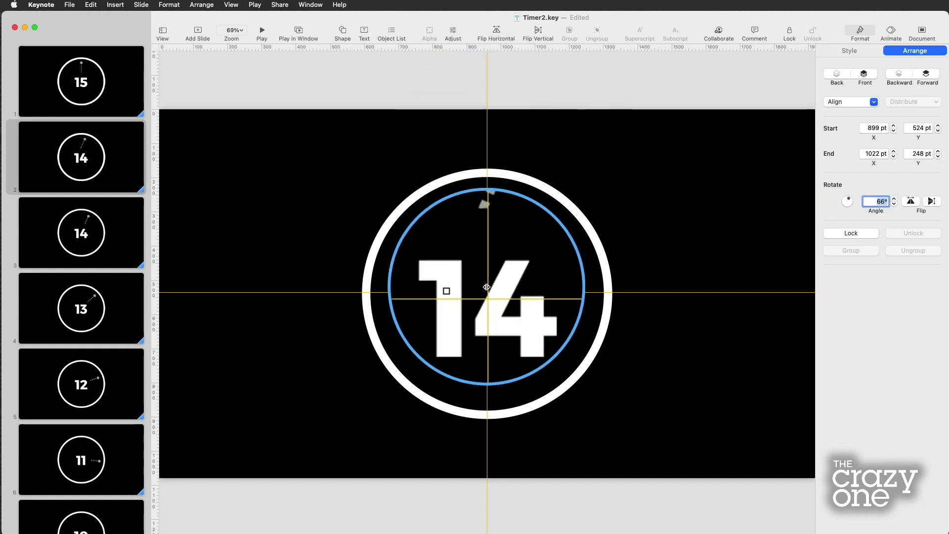
left_click_drag(487, 119, 151, 140)
left_click_drag(270, 291, 280, 98)
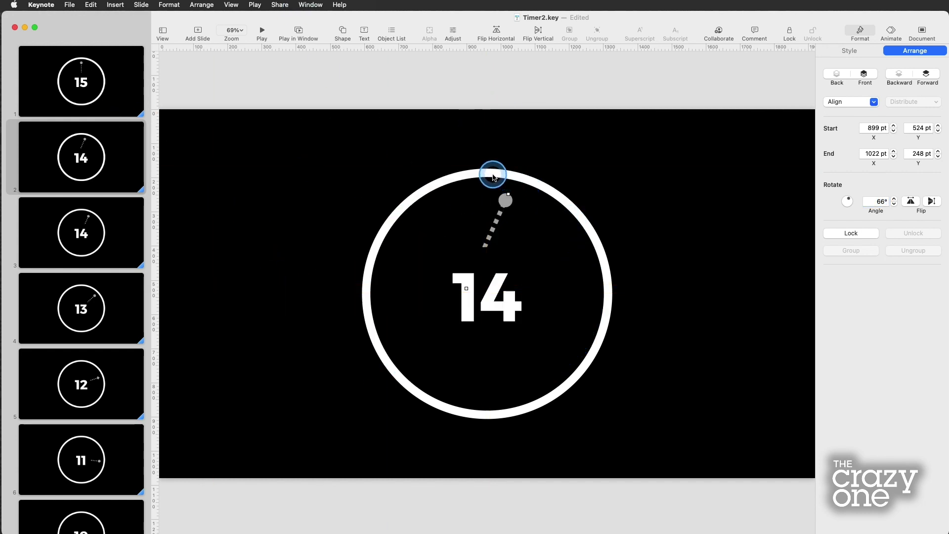
left_click(493, 177)
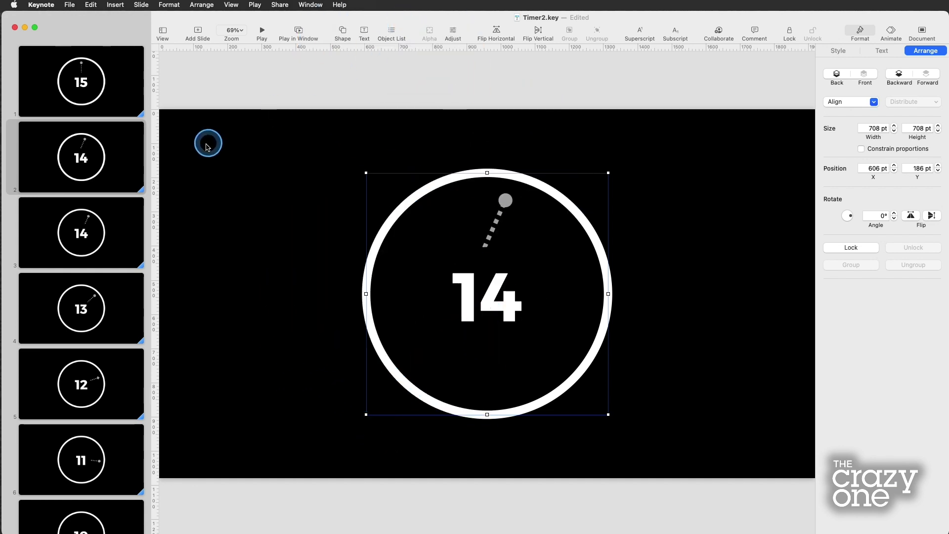
left_click_drag(156, 187, 487, 150)
left_click_drag(563, 48, 600, 294)
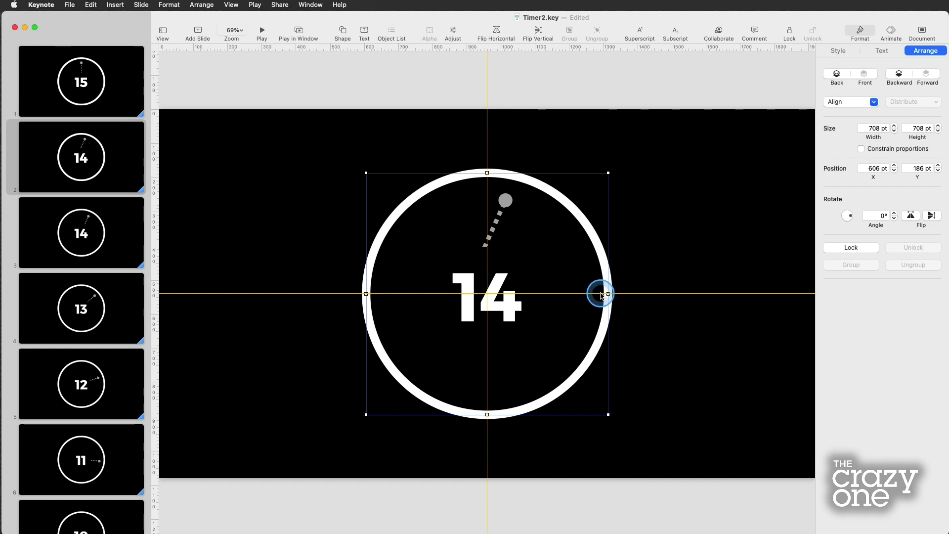
Move the rotated pointer so its inner end sits on the guide intersection, starting at X 960 pt, Y 540 pt.
left_click(505, 203)
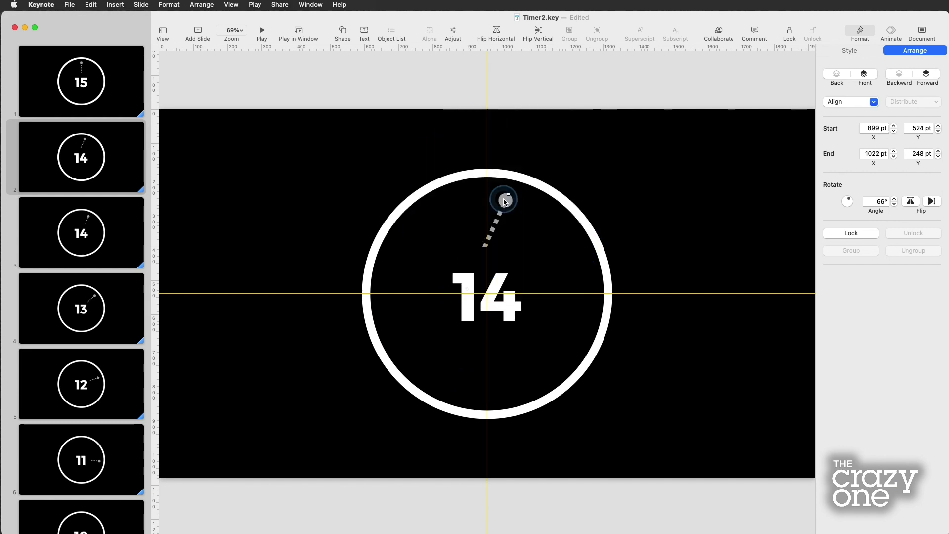
left_click_drag(506, 200, 524, 203)
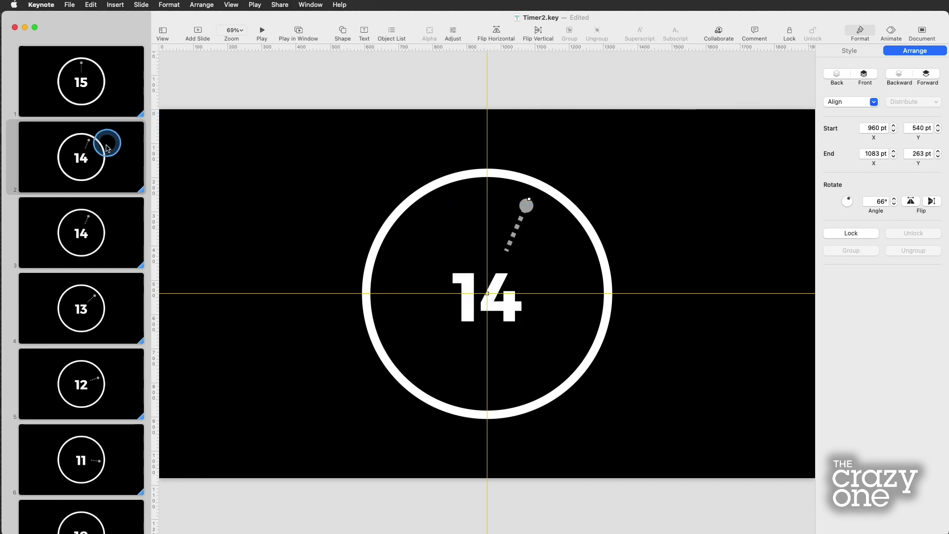
Compare with the slide showing 15, and delete the duplicated slide that was changed to 14.
left_click(117, 95)
left_click(122, 138)
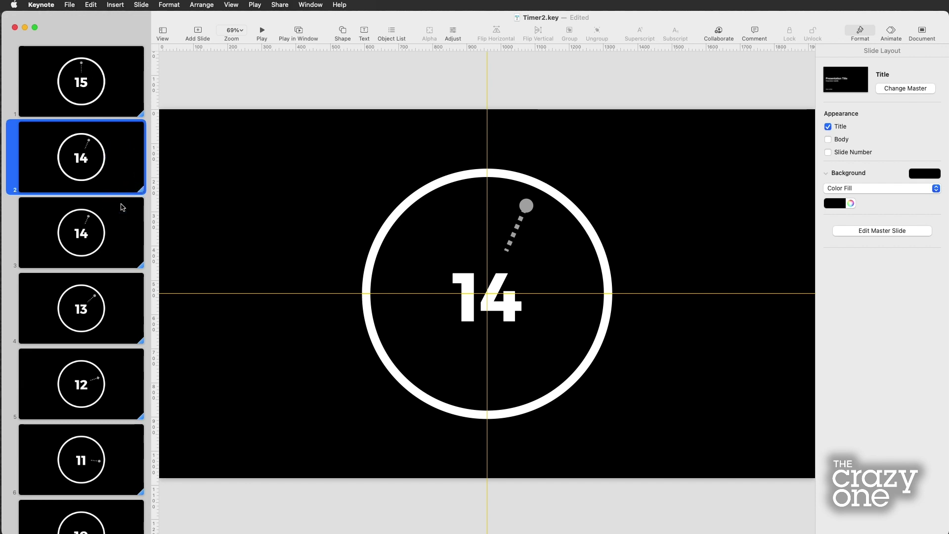
key("Delete")
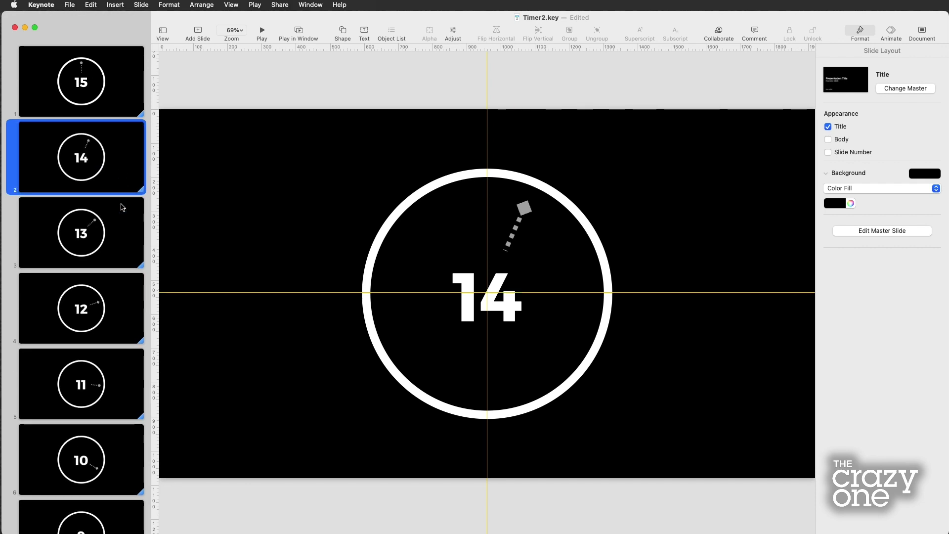
Go through the slides from 12 down to TIMES UP! to examine how the pointer moves around the ring.
scroll(130, 238, "down", 6)
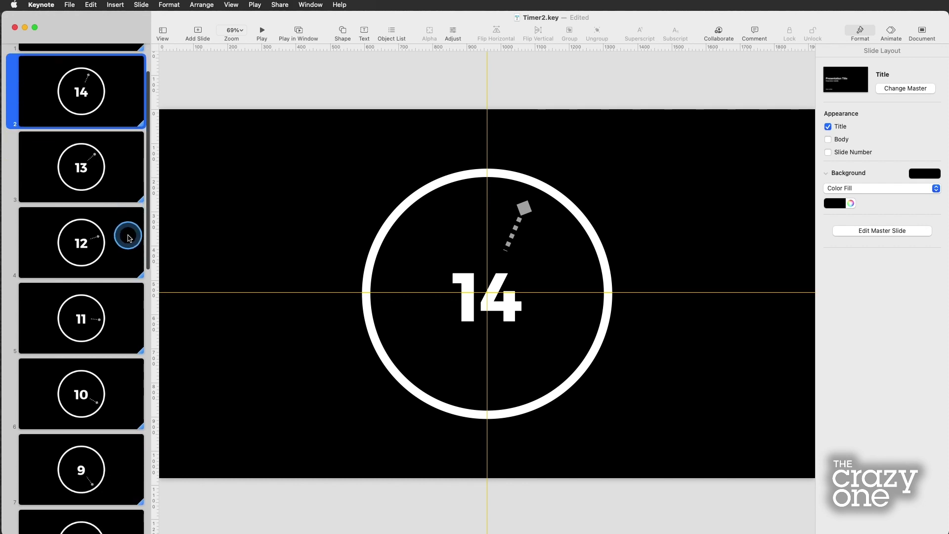
left_click(128, 242)
key("Down")
key("Down")
key("Down")
key("Down")
key("Down")
key("Down")
key("Down")
key("Down")
key("Down")
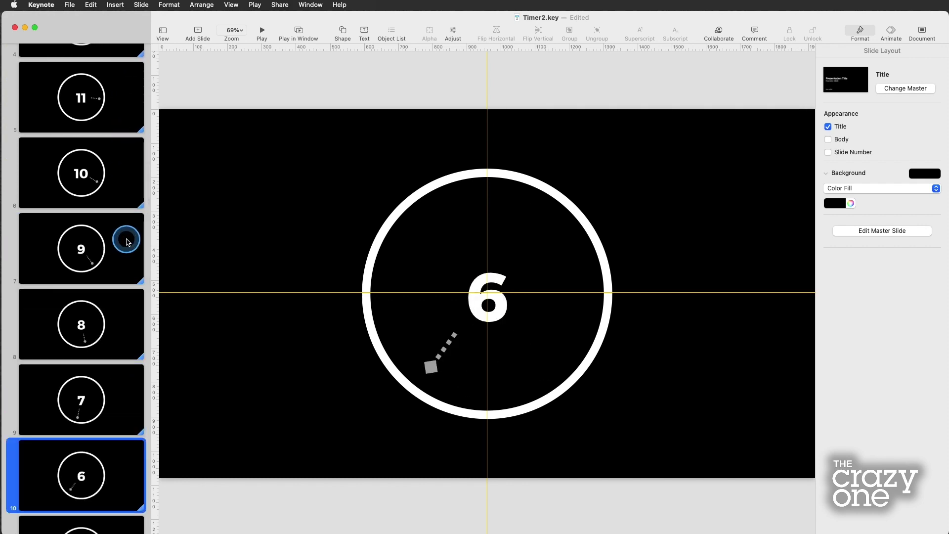
scroll(127, 242, "up", 10)
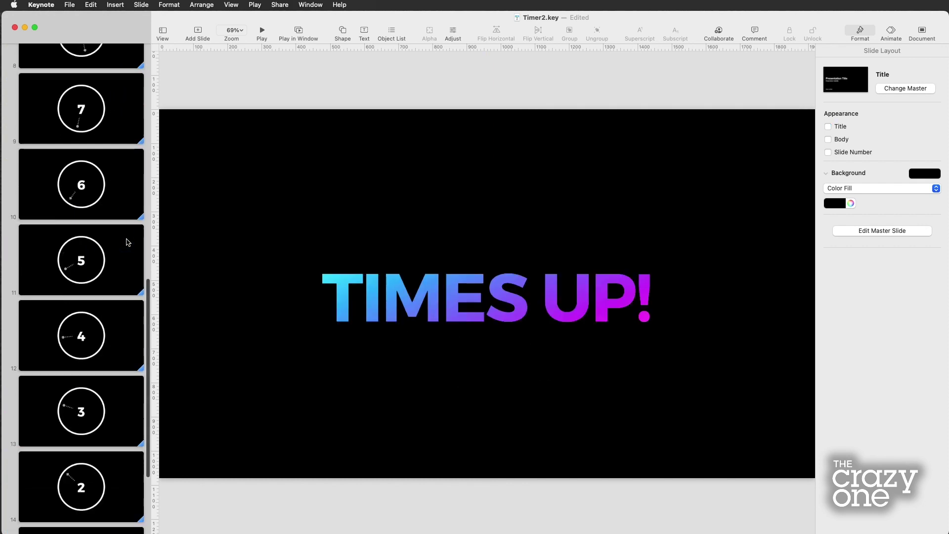
Compare the pointer's tip on slides 15 and 14, and examine the endpoint style of the pointer on slide 14.
left_click(114, 77)
left_click(119, 116)
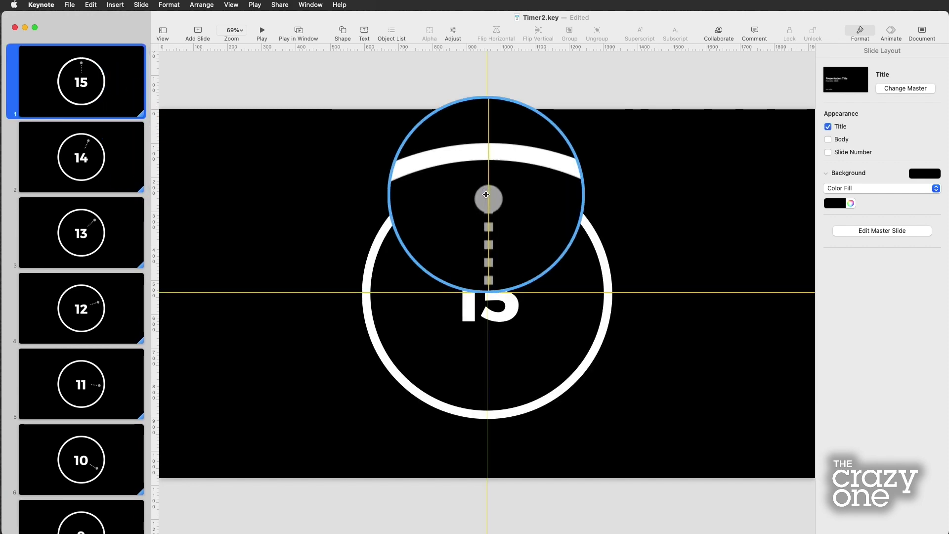
left_click(120, 161)
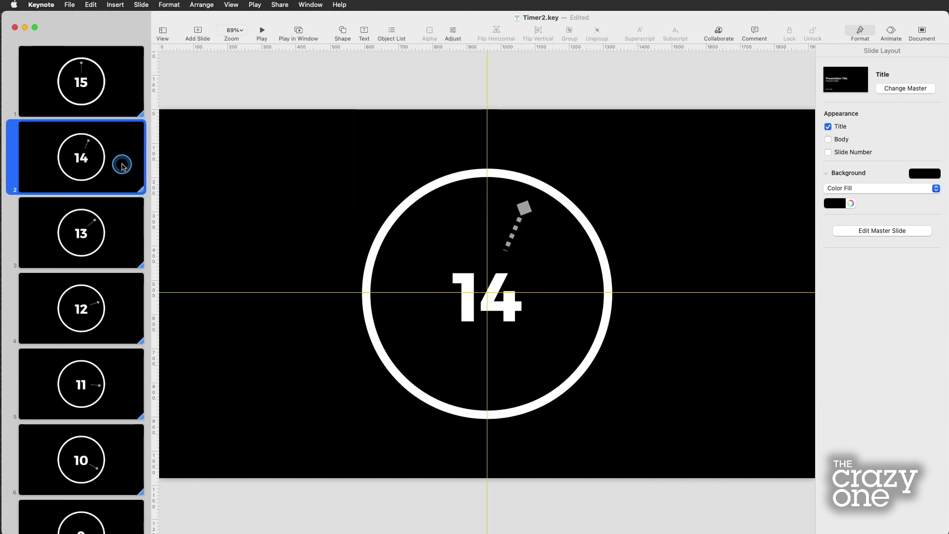
left_click(521, 207)
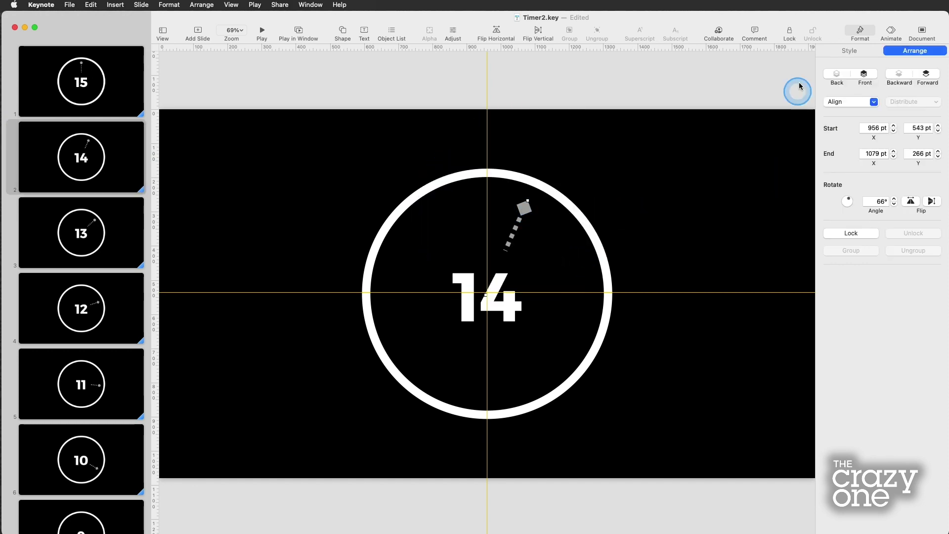
left_click(849, 49)
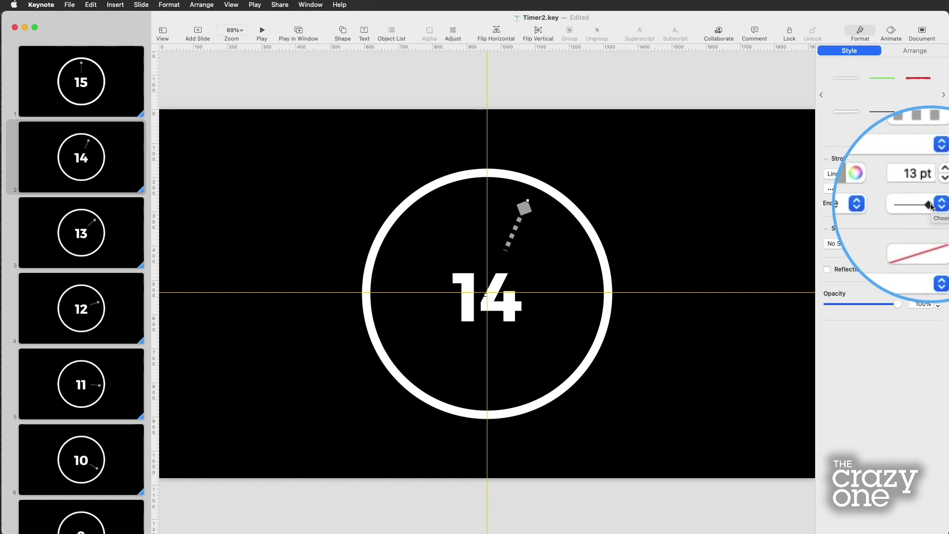
left_click(362, 142)
Select all numbered slides from 15 through 1 and show their transition settings.
left_click(82, 89)
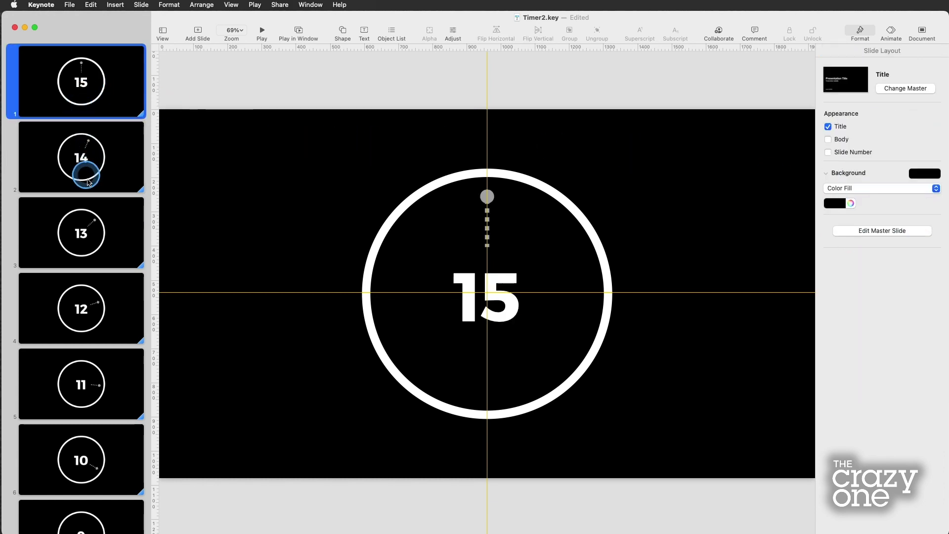
scroll(87, 179, "down", 15)
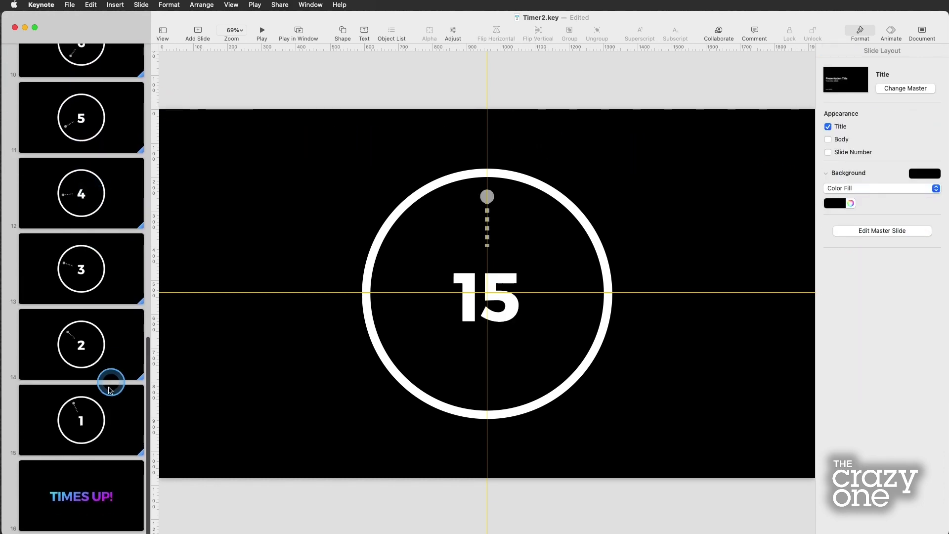
left_click(111, 386, "shift")
scroll(108, 396, "up", 15)
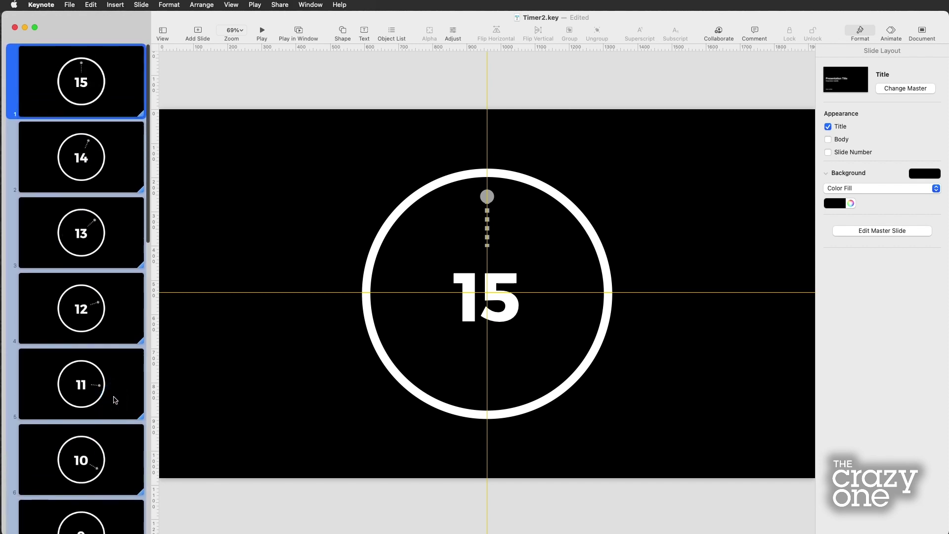
left_click_drag(105, 90, 107, 91)
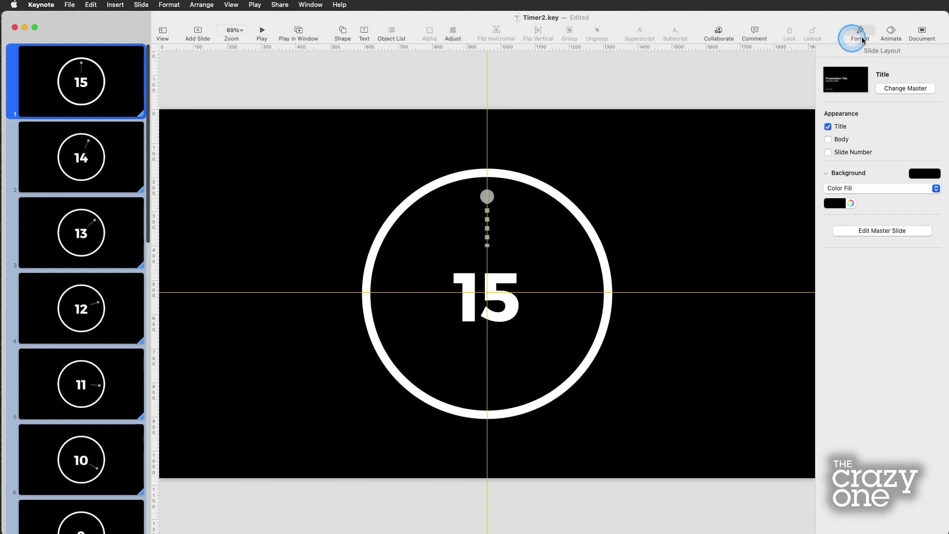
left_click(891, 31)
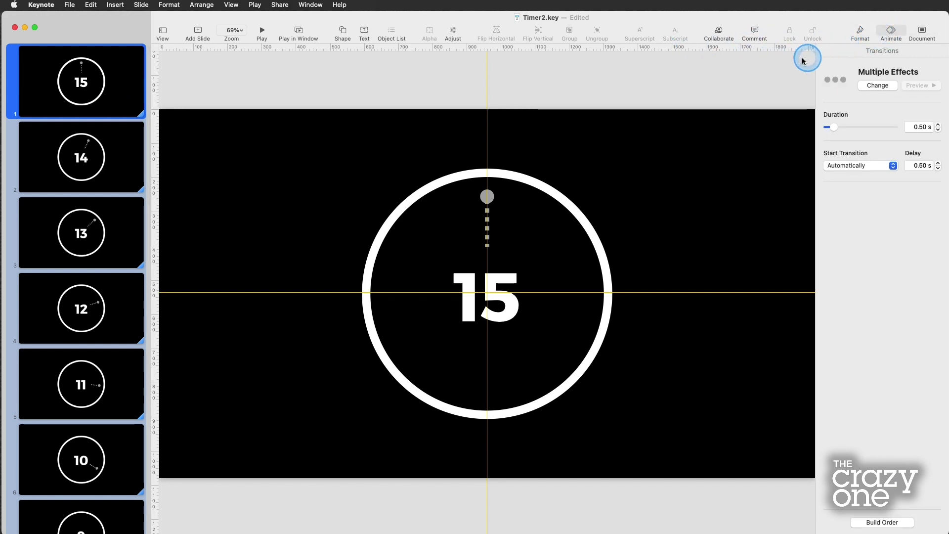
Select the slides from 15 through 2, leaving out slide 1, and set their transition to Magic Move.
left_click(103, 107)
left_click(104, 147)
left_click(103, 101)
scroll(99, 148, "down", 5)
scroll(100, 172, "down", 10)
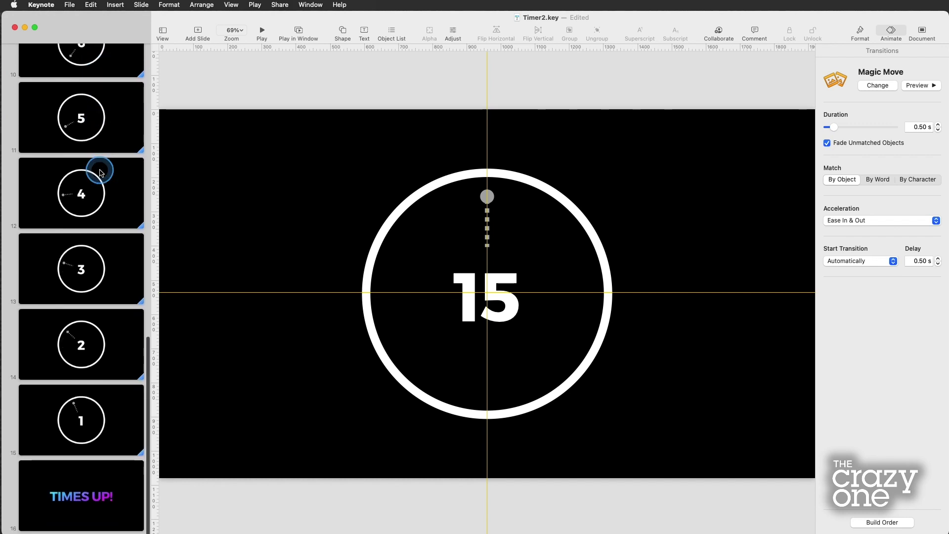
left_click(126, 425, "shift")
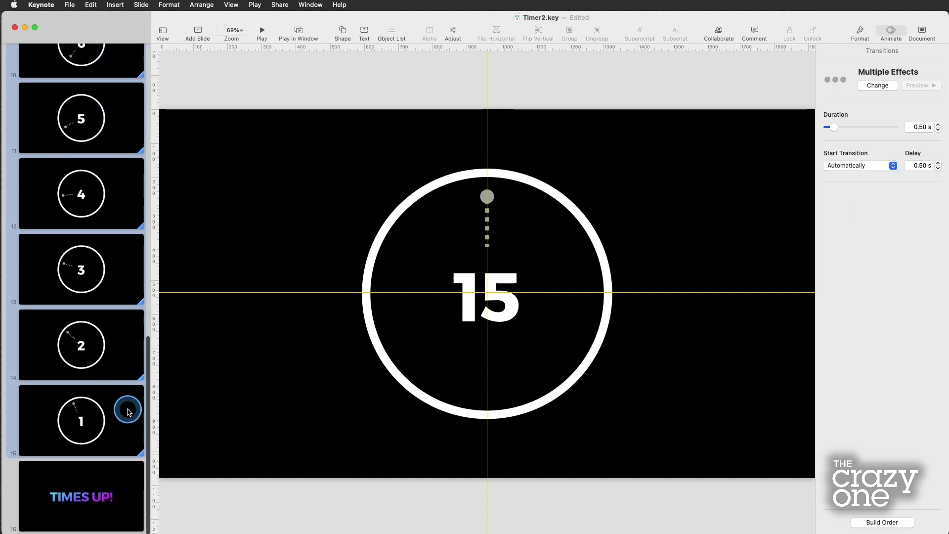
left_click(128, 406, "super")
scroll(128, 393, "up", 10)
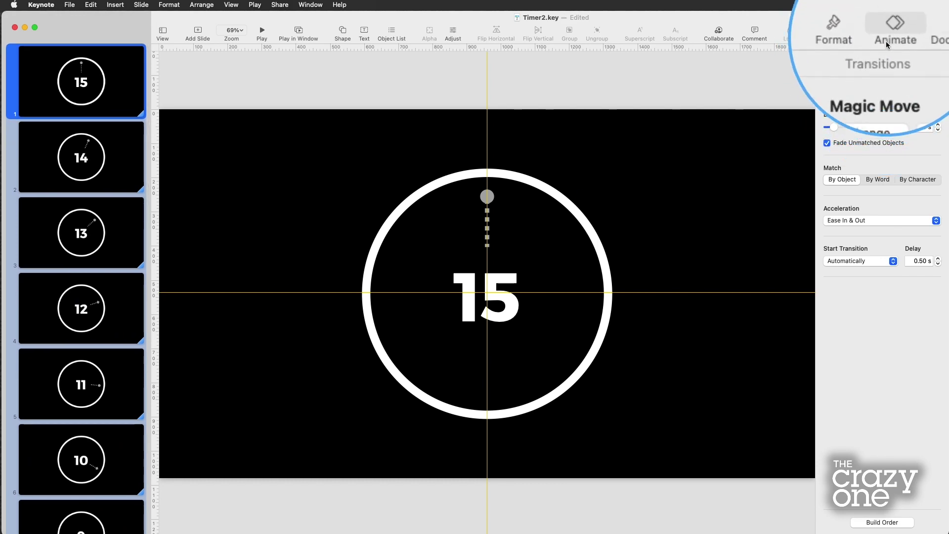
left_click(873, 85)
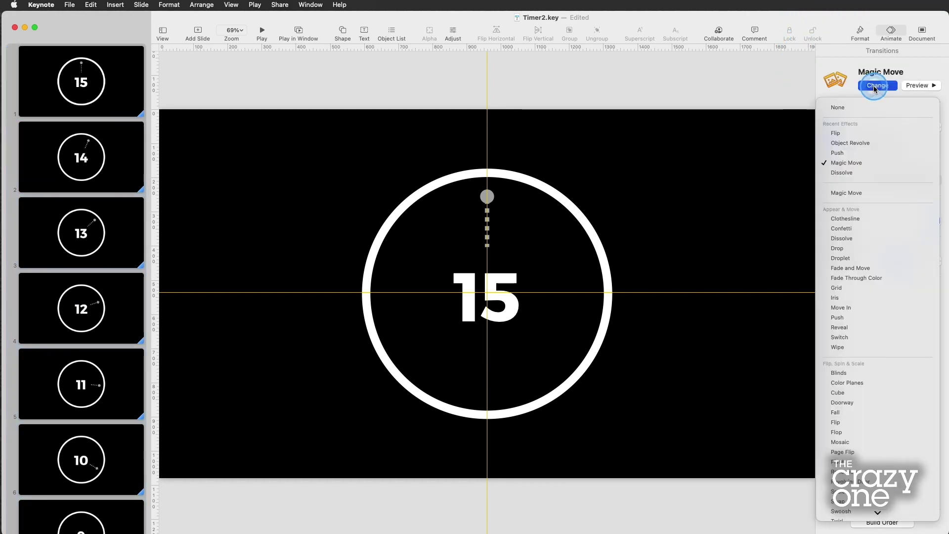
left_click(846, 163)
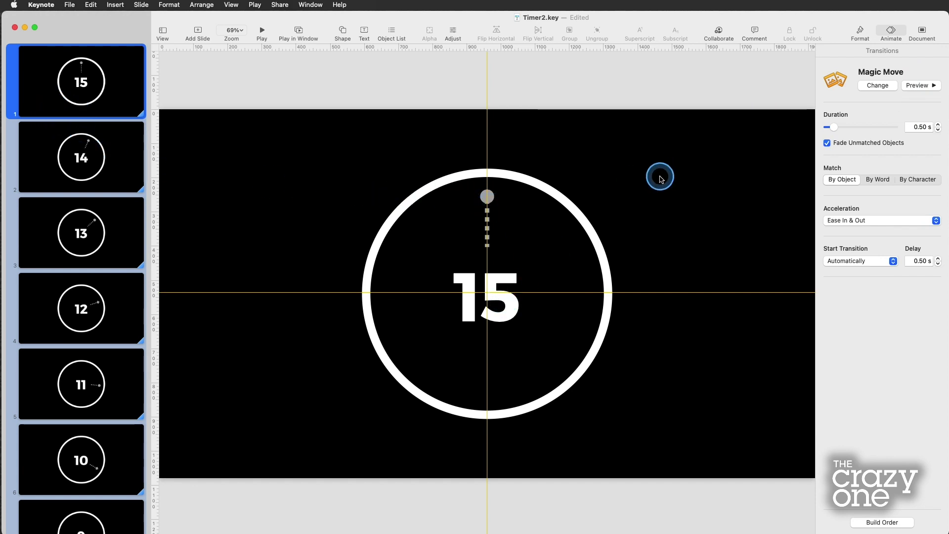
Preview the Magic Move transition on slide 15, and play the countdown in a window through to TIMES UP!
left_click(931, 86)
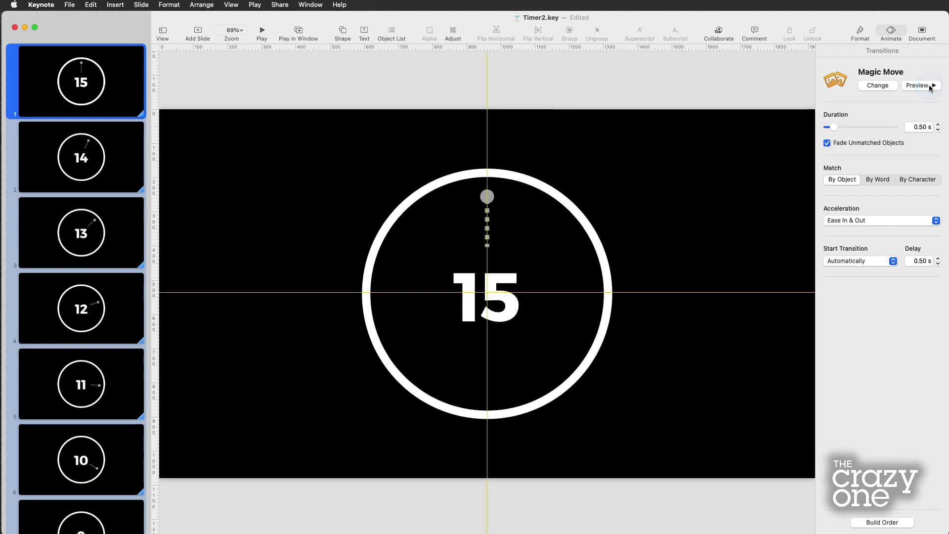
left_click(929, 86)
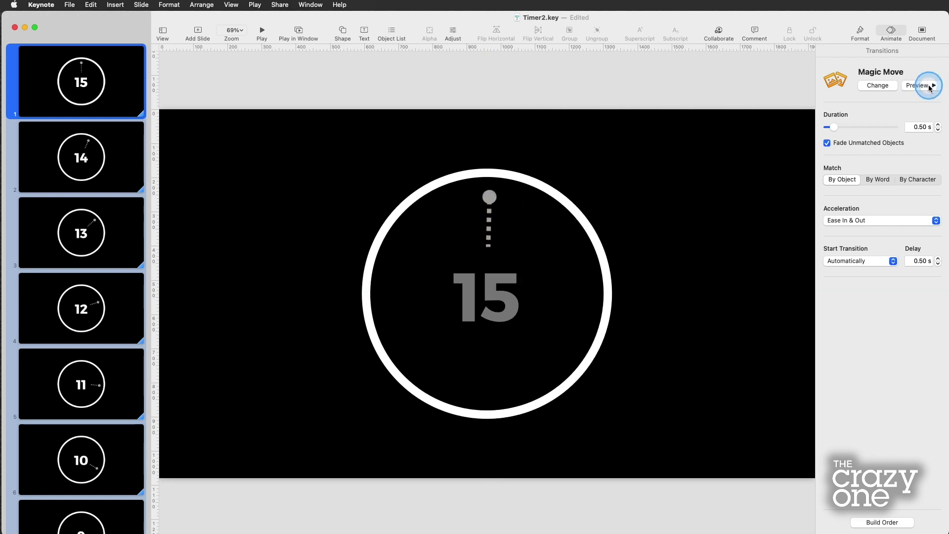
left_click(258, 87)
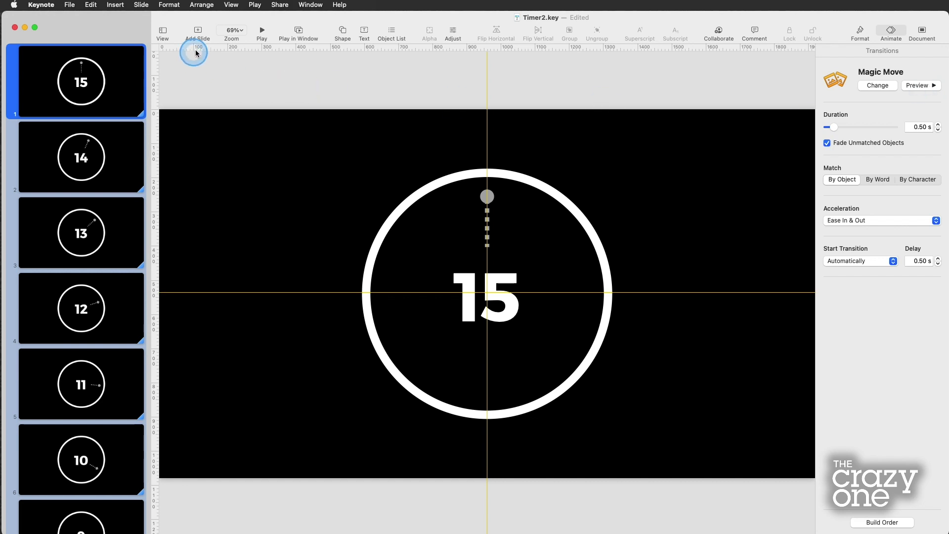
left_click(299, 31)
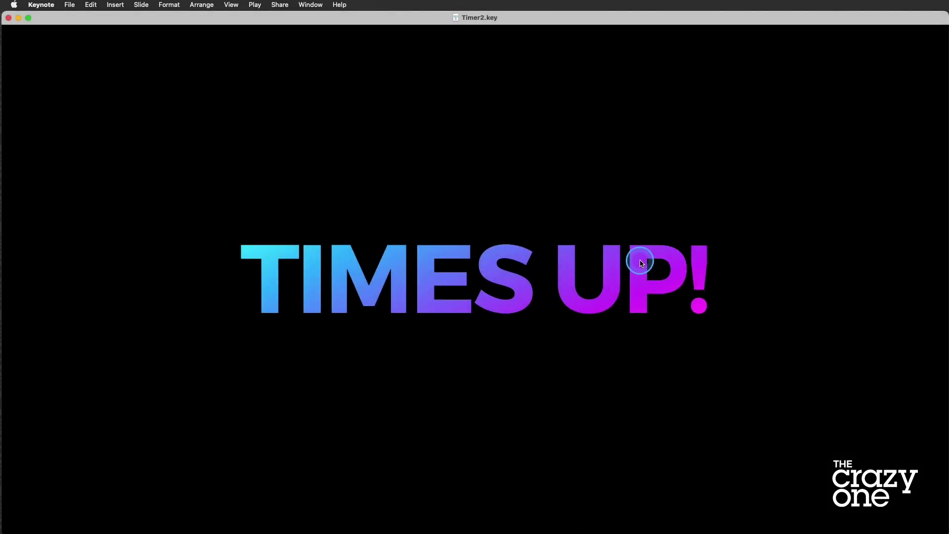
key("Escape")
Check the transitions on slides 1, 2 and TIMES UP!, and return to slide 15.
left_click(112, 410)
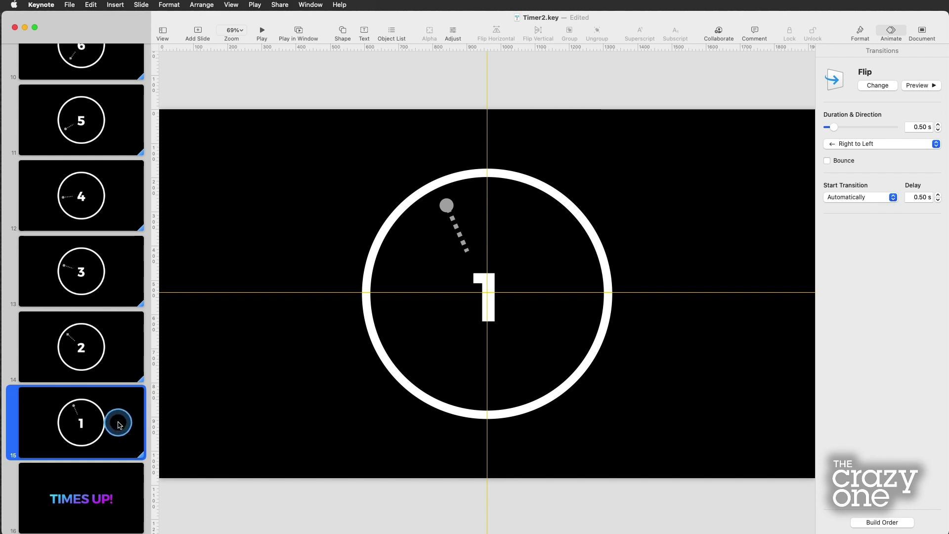
left_click(117, 367)
left_click(131, 501)
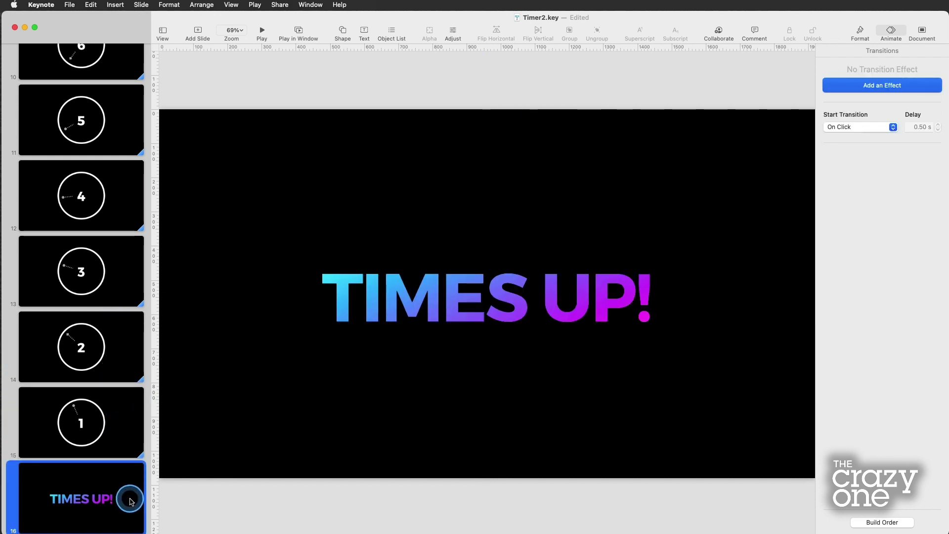
scroll(131, 501, "up", 15)
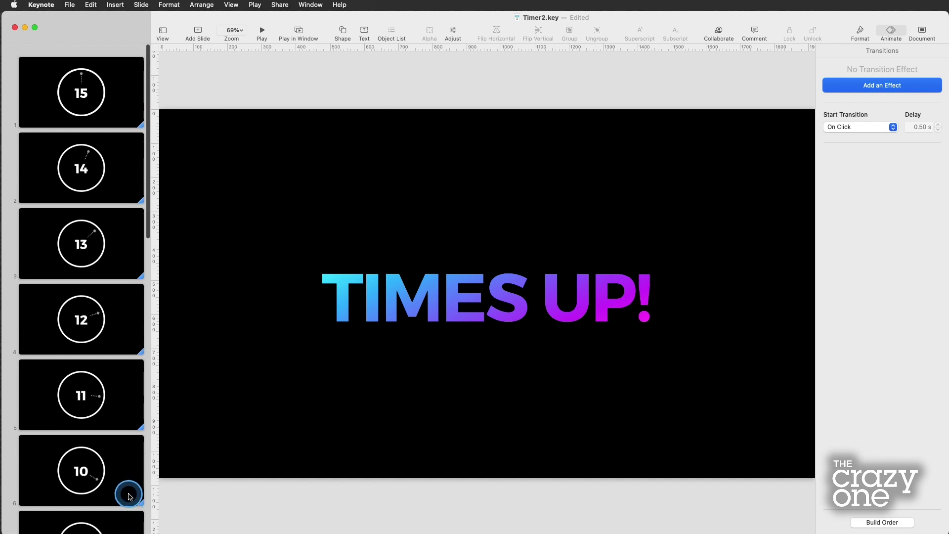
left_click(133, 62)
left_click(132, 61)
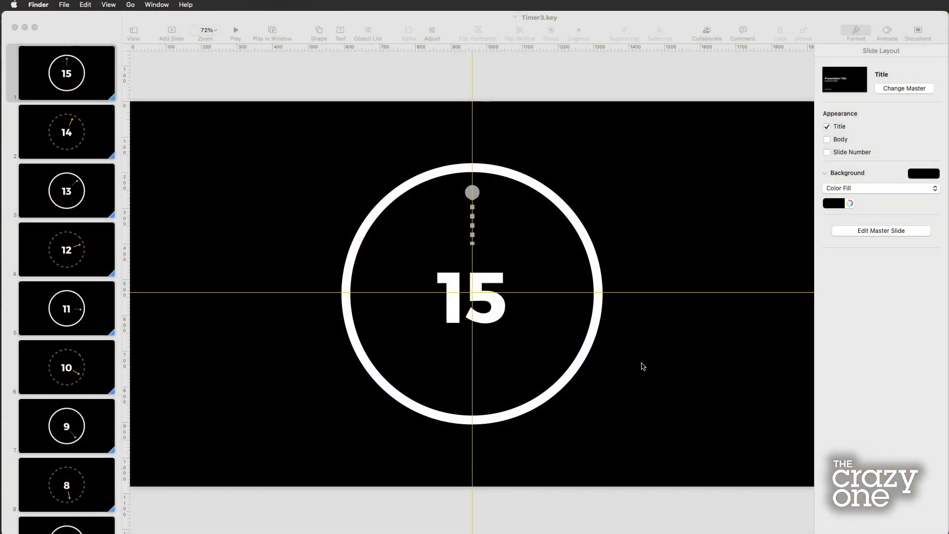
Play the Timer3.key countdown in a window and stop it partway.
left_click(233, 79)
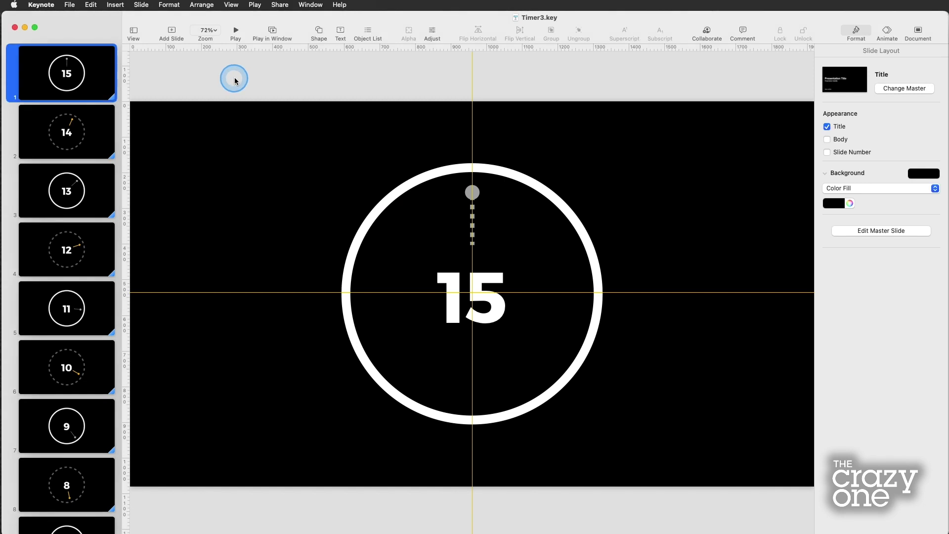
left_click(275, 33)
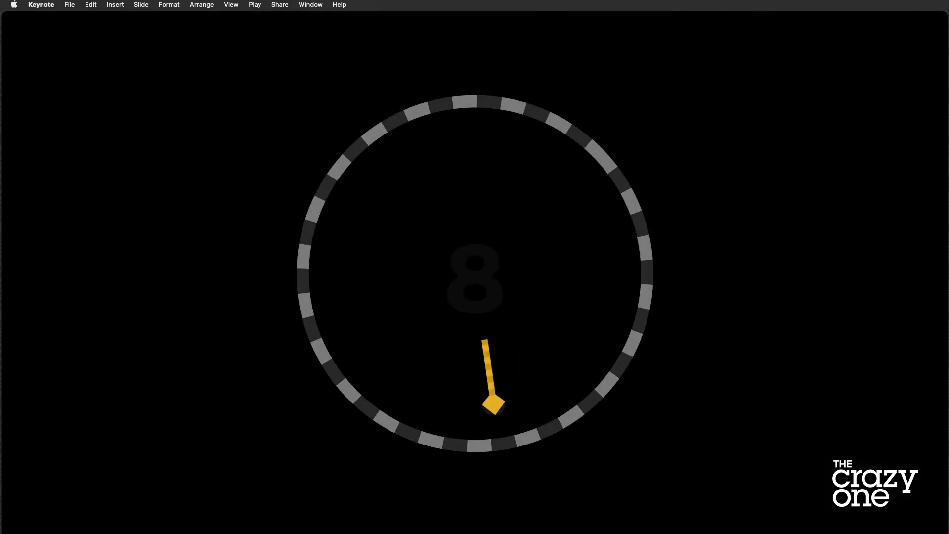
key("Escape")
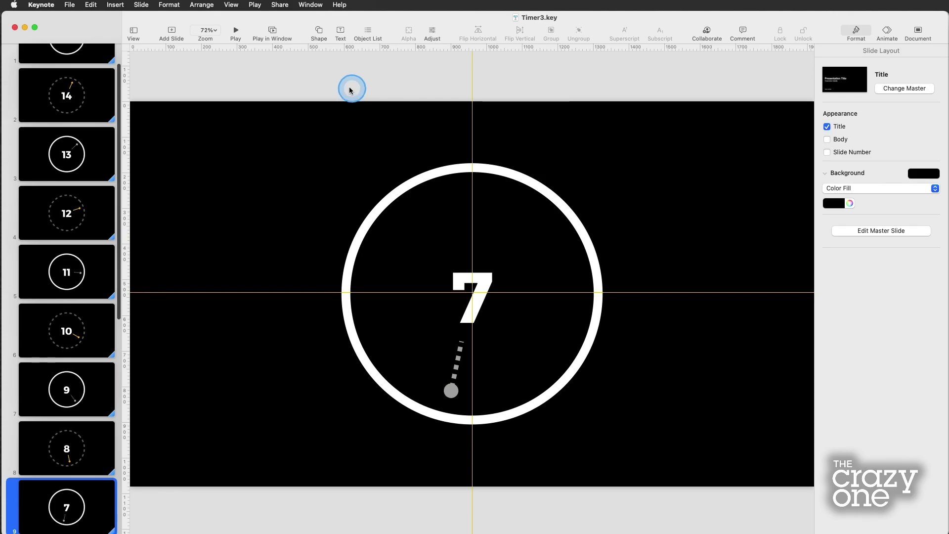
Switch back to Timer2.key and compare the pointer tips on slides 15, 13 and 14.
left_click(309, 5)
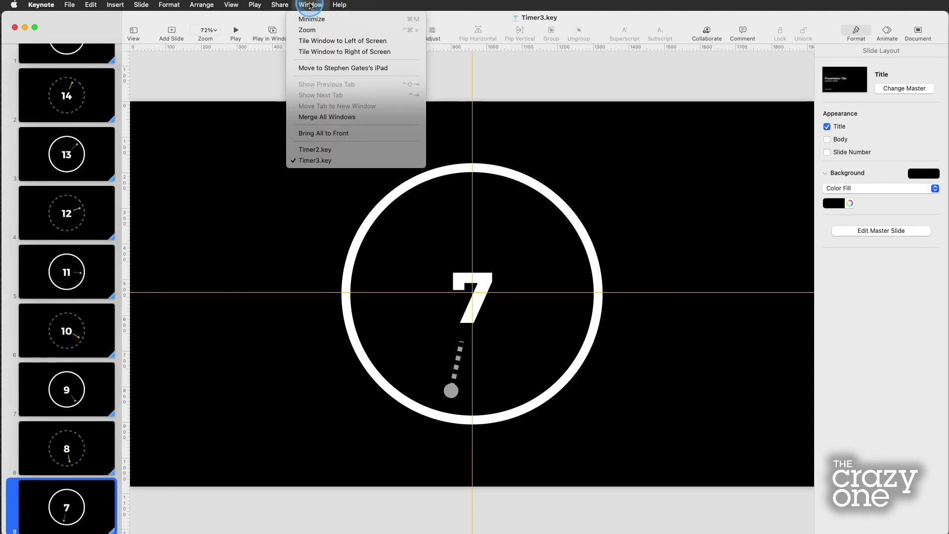
left_click(343, 151)
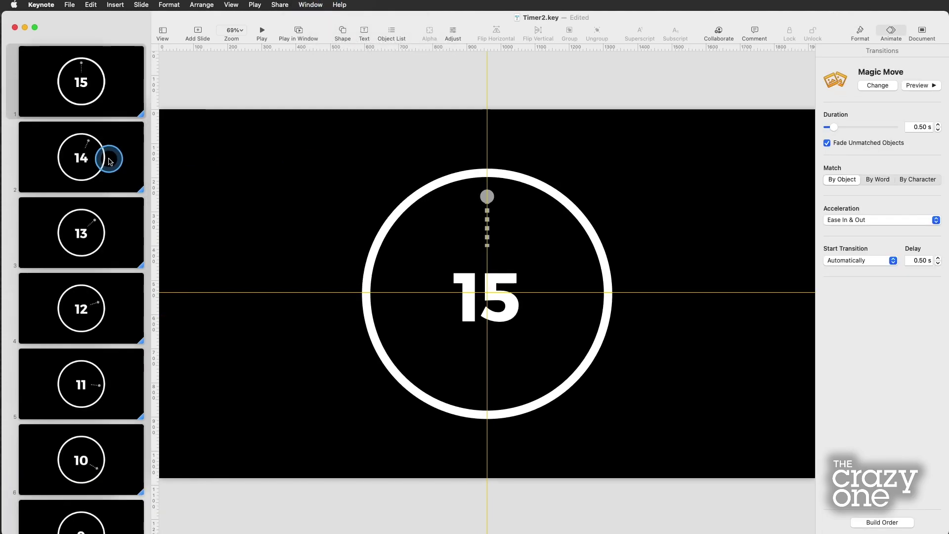
left_click(96, 85)
left_click(119, 228)
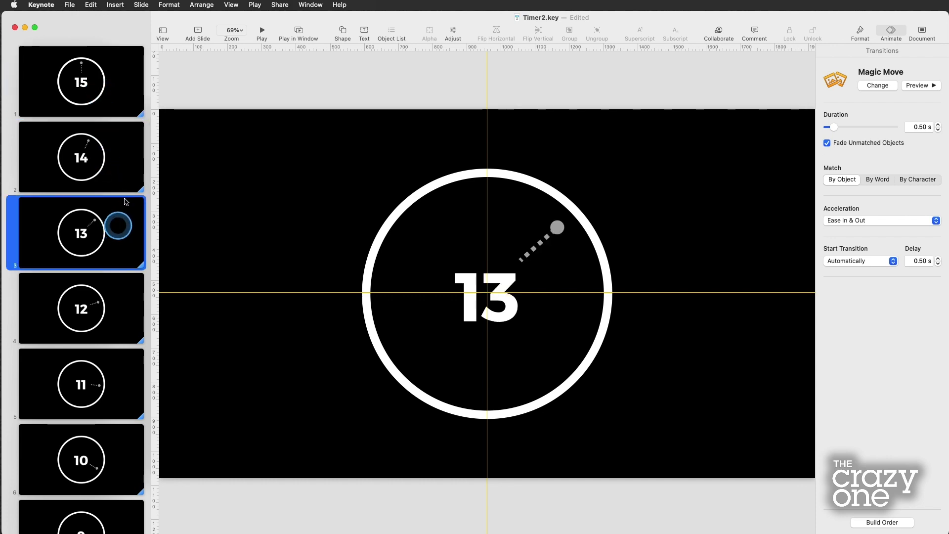
left_click(111, 82)
left_click(114, 170)
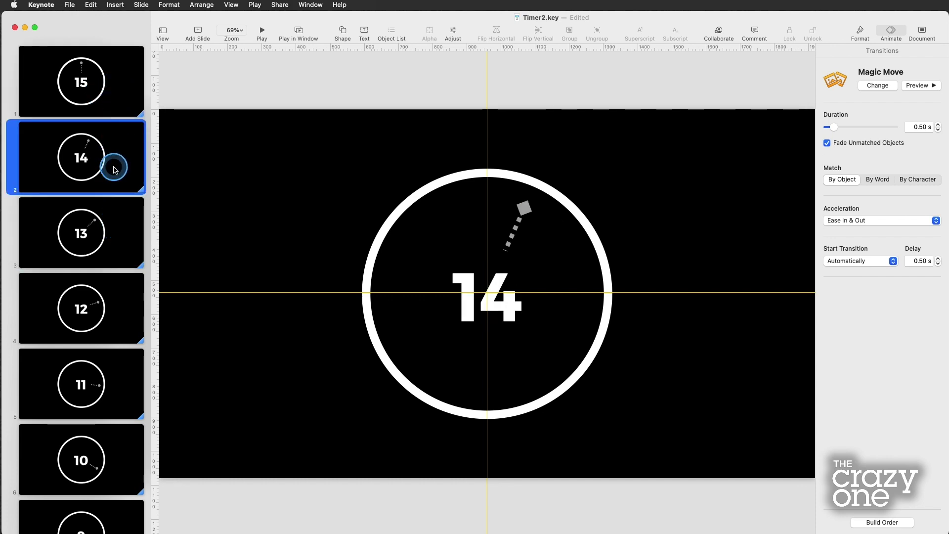
Change the border of the ring on slide 14 from a solid to a dashed line.
left_click(411, 202)
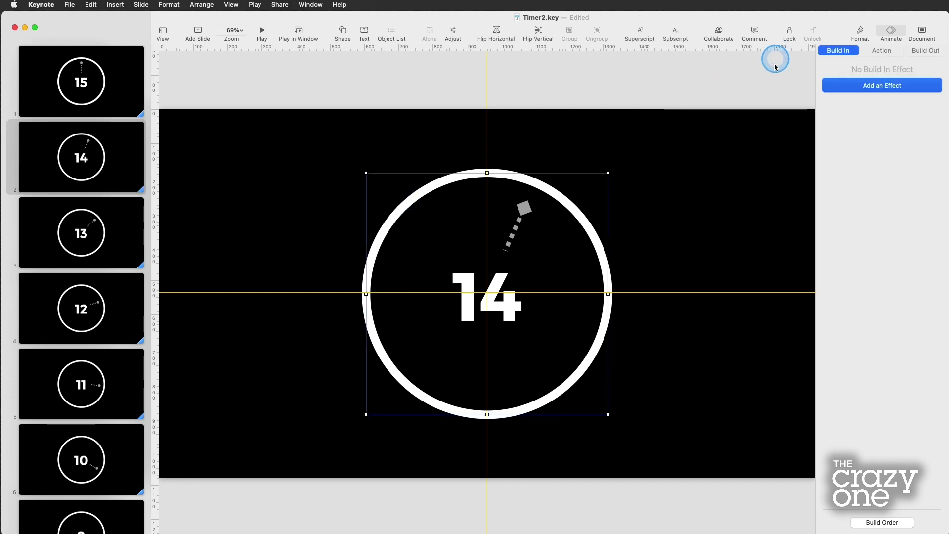
left_click(859, 33)
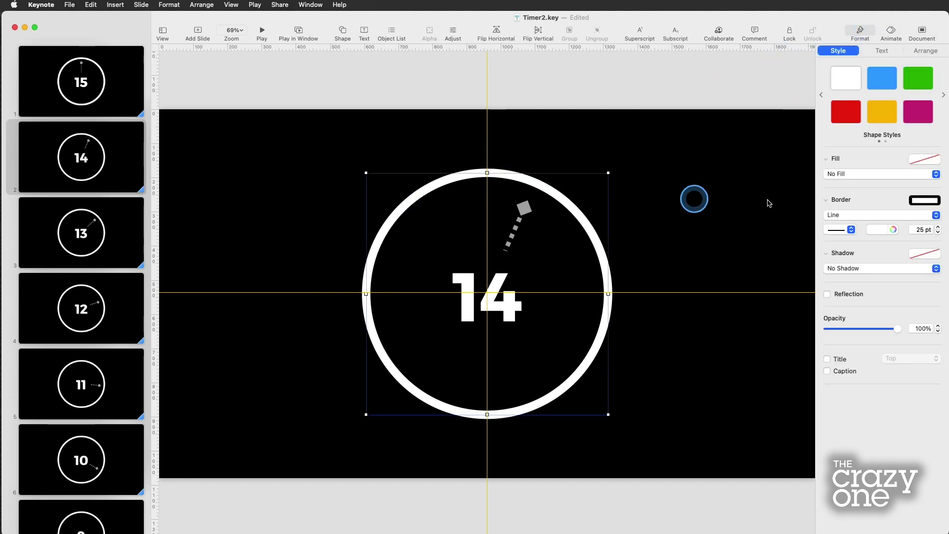
left_click(832, 215)
left_click(839, 230)
left_click(838, 231)
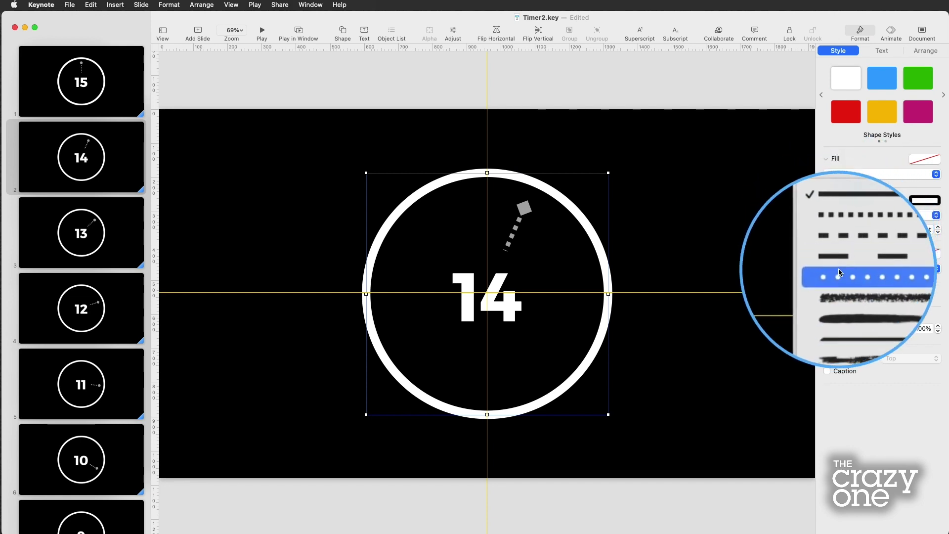
left_click(841, 252)
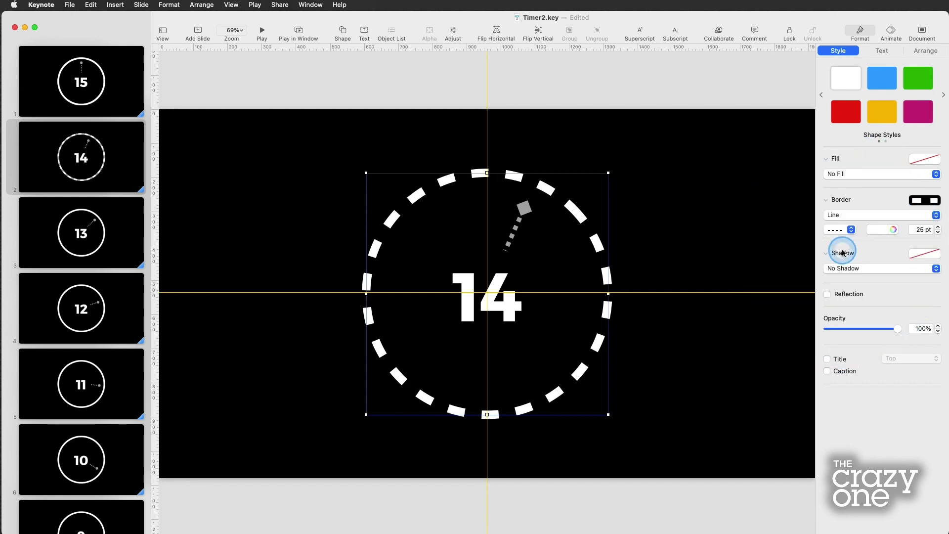
Set the dashed ring's border color on slide 14 to dark gray.
left_click(884, 230)
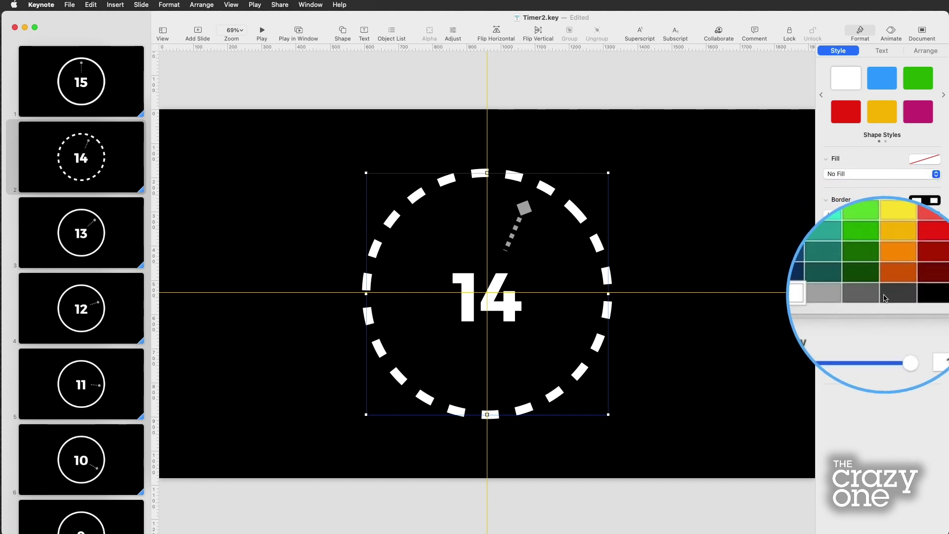
left_click(879, 295)
left_click(596, 166)
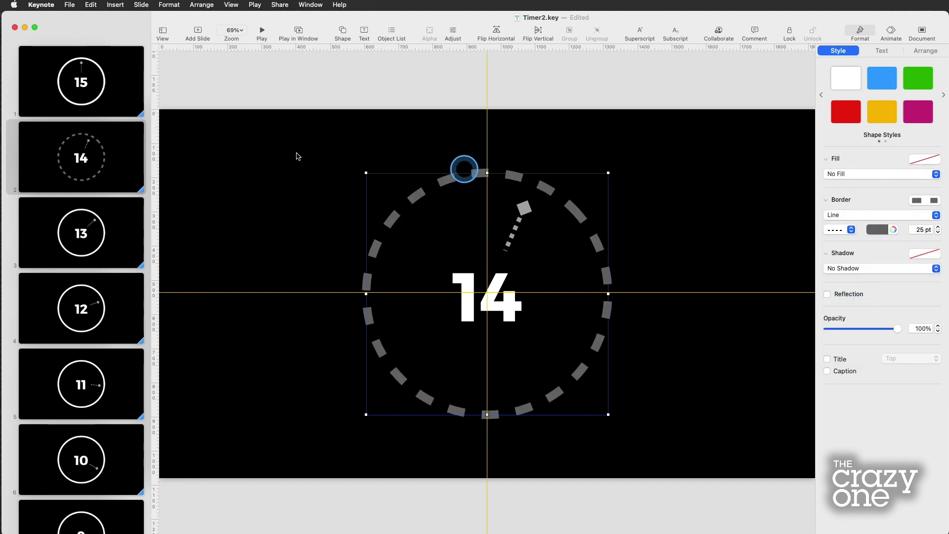
Compare slides 15 and 14, preview slide 15's Magic Move transition, and return to slide 14.
left_click(89, 85)
left_click(99, 153)
left_click(113, 83)
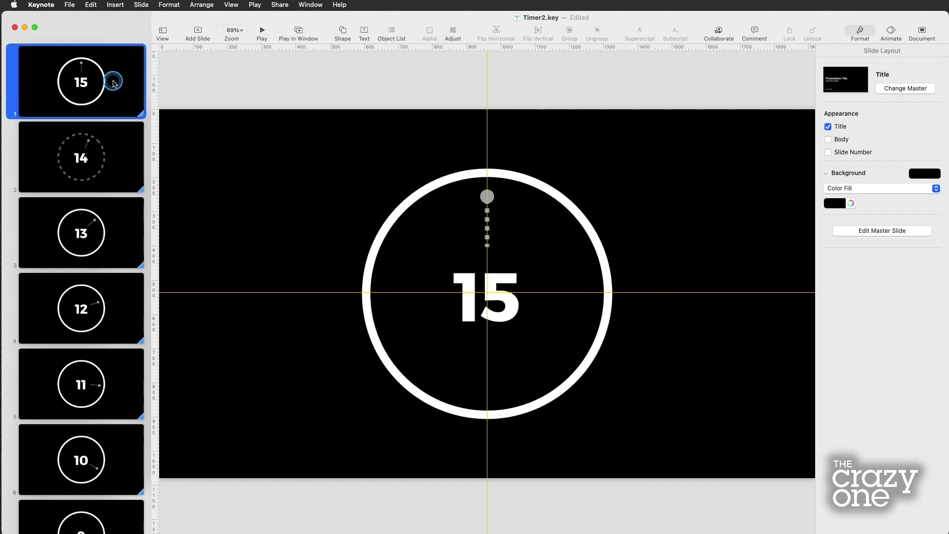
left_click(895, 29)
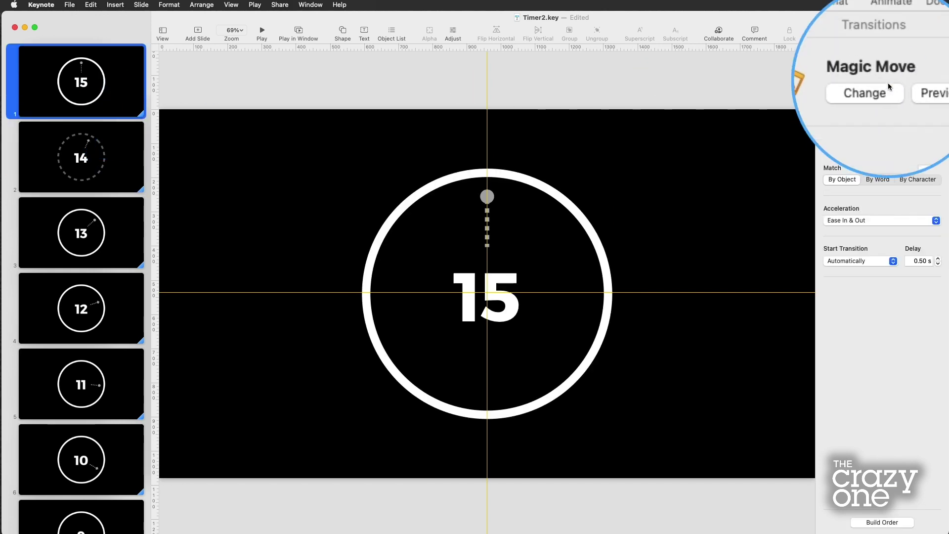
left_click(917, 86)
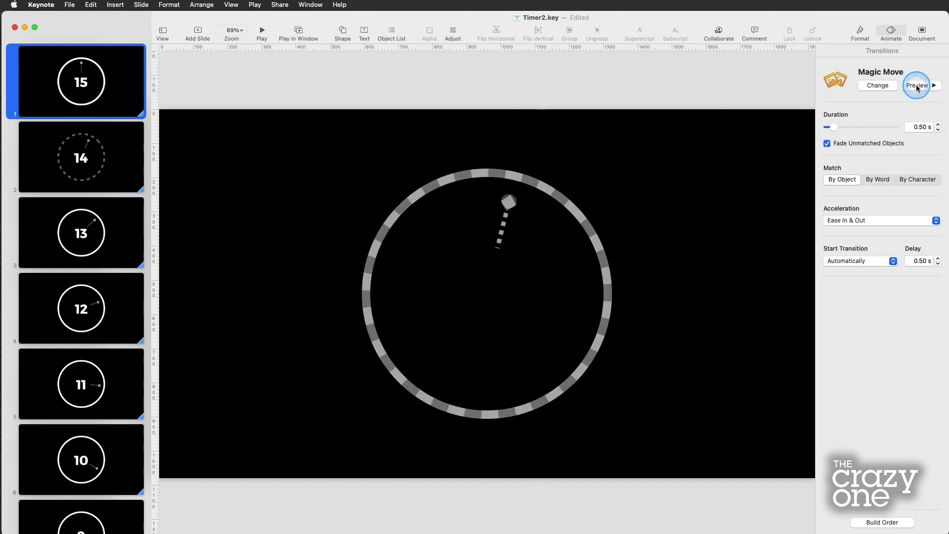
left_click(101, 143)
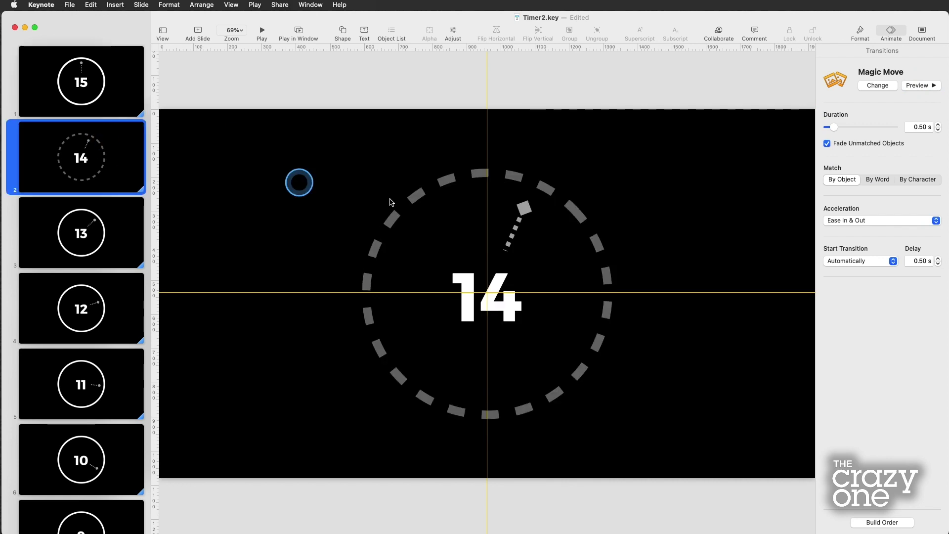
Change the stroke color of the dotted pointer line on slide 14 to golden yellow.
left_click(519, 208)
left_click(824, 51)
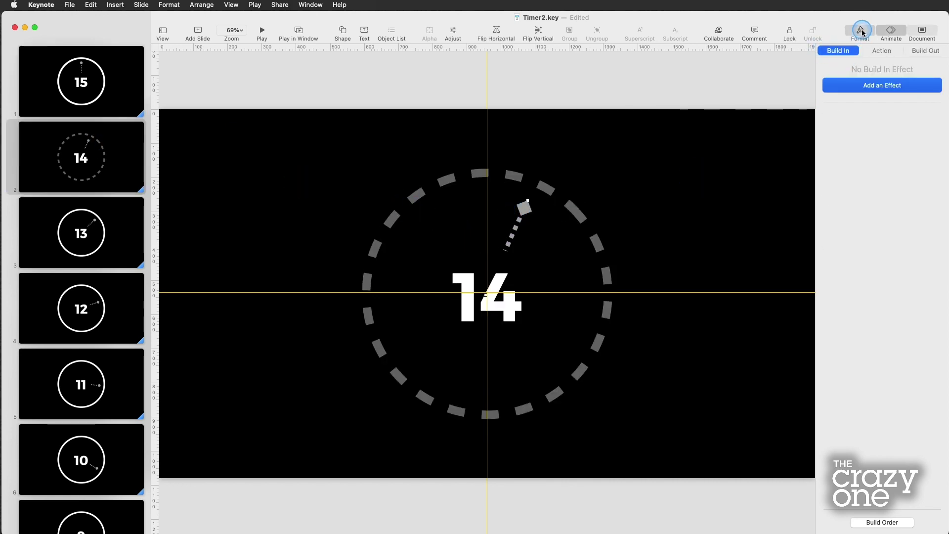
left_click(860, 31)
left_click(885, 189)
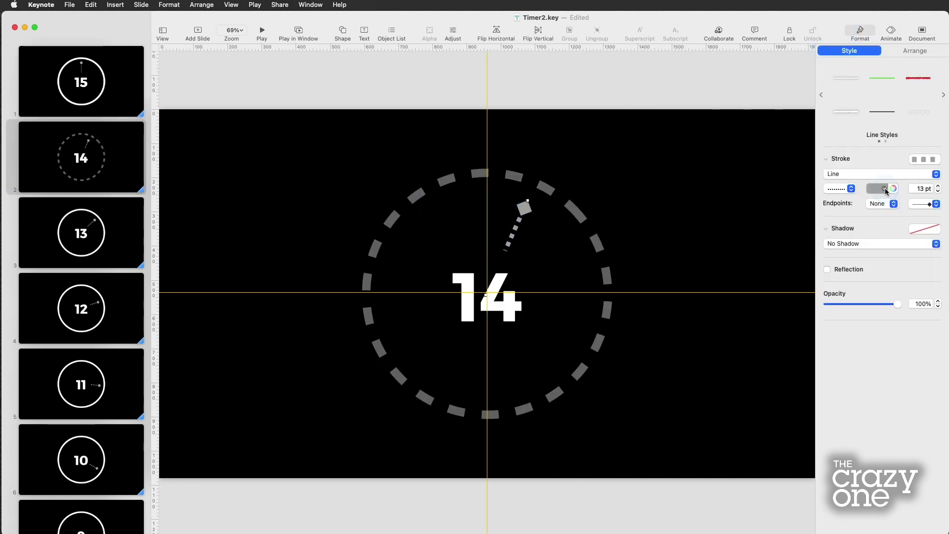
left_click(892, 232)
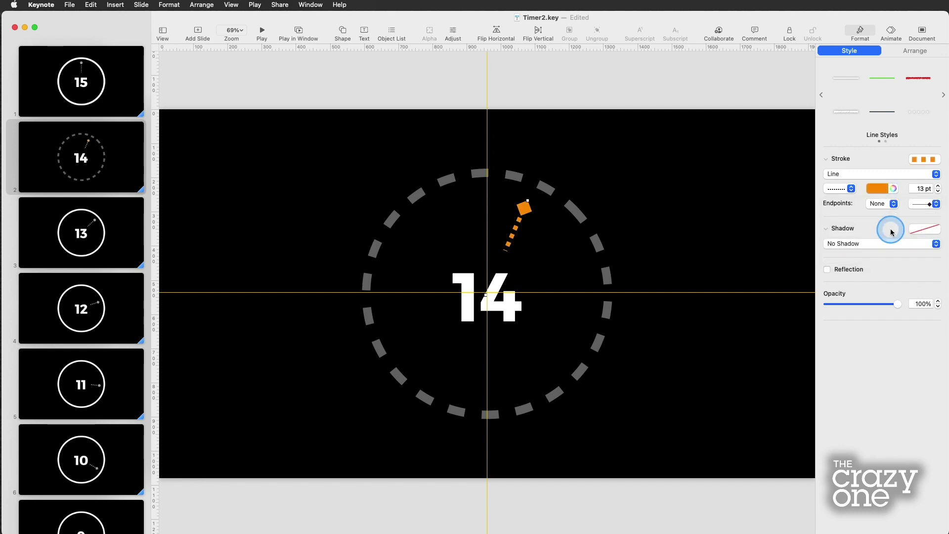
left_click(884, 194)
left_click(894, 224)
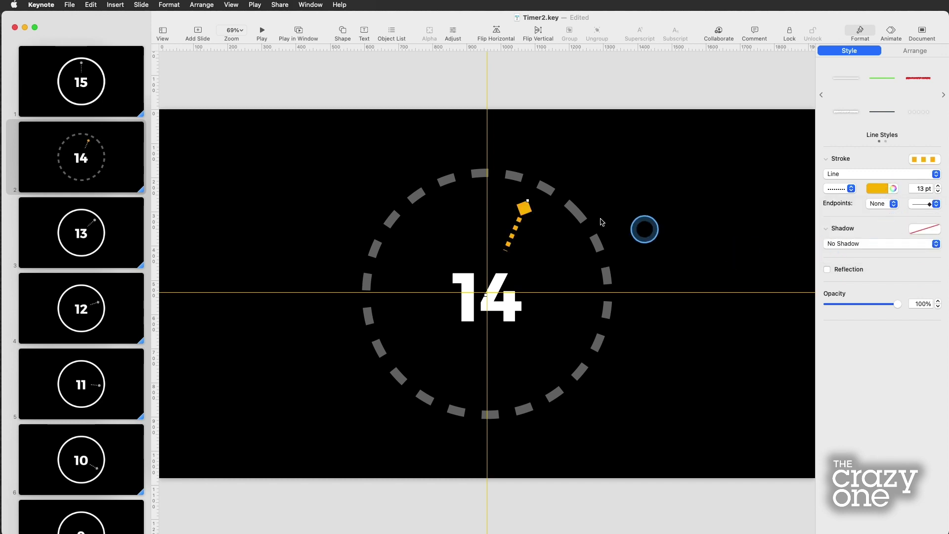
Play the slideshow in a window from slide 14, exit it, and return to slide 14.
left_click(298, 30)
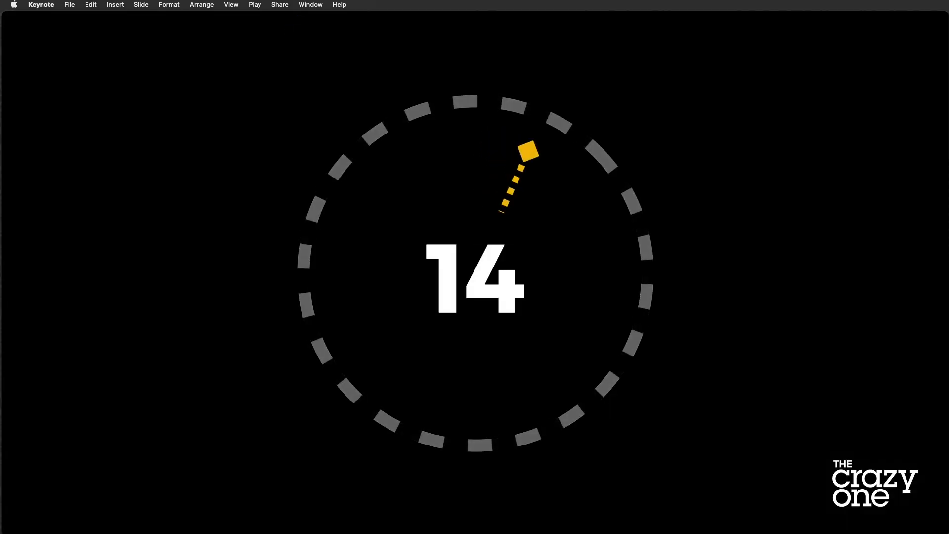
key("Escape")
left_click(102, 155)
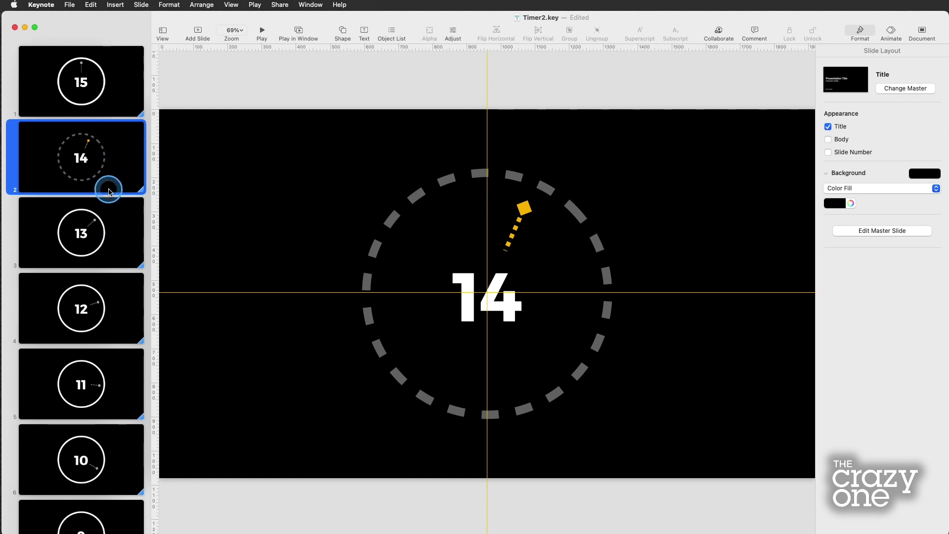
Compare the ring and pointer styles on slides 12 and 10 with the dashed ring on slide 14.
left_click(108, 310)
left_click(107, 439)
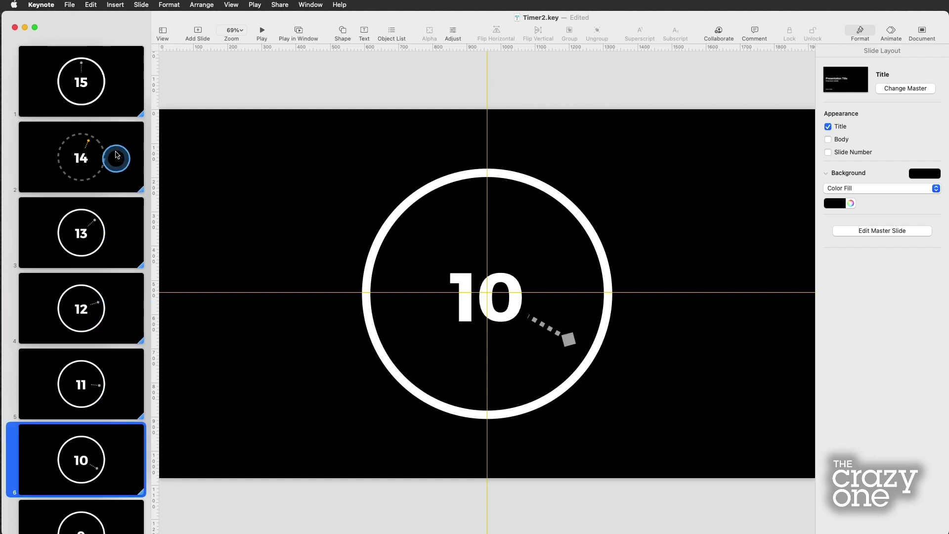
left_click(116, 146)
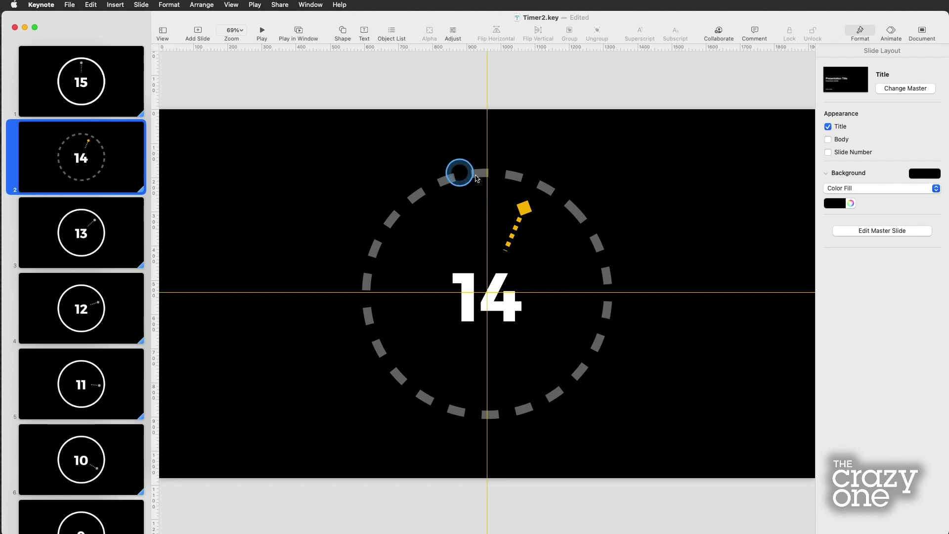
left_click(535, 186)
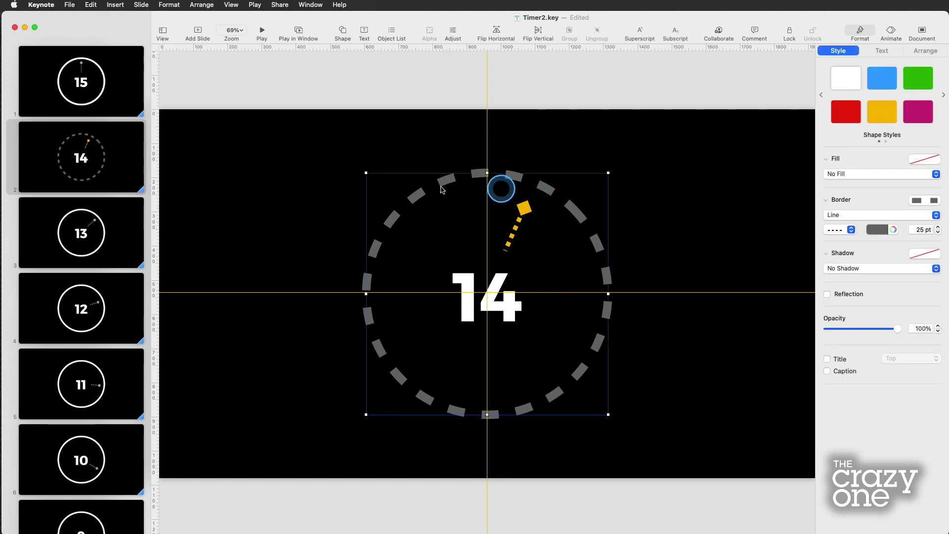
left_click(106, 140)
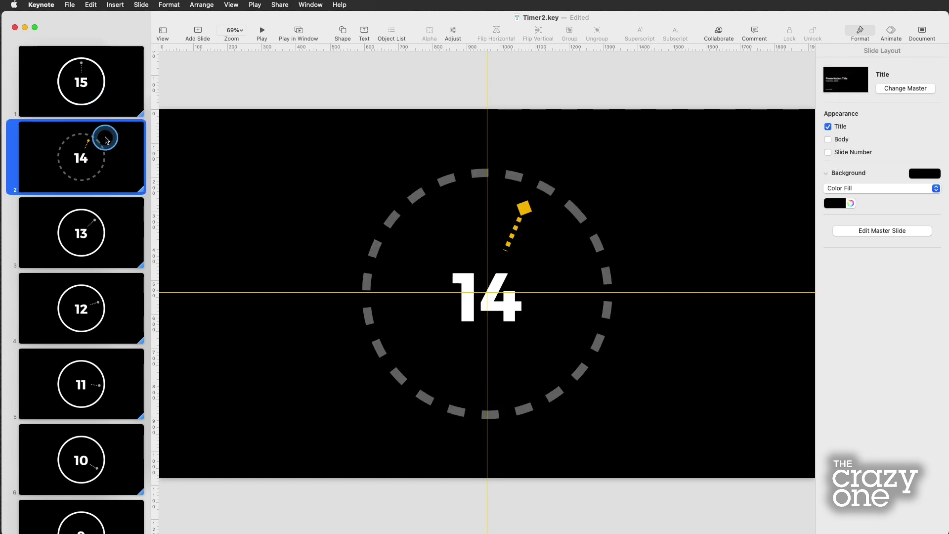
Switch to Timer3.key and play its countdown in a window from slide 7 through the TIMES UP! slide, then exit.
left_click(321, 4)
left_click(333, 159)
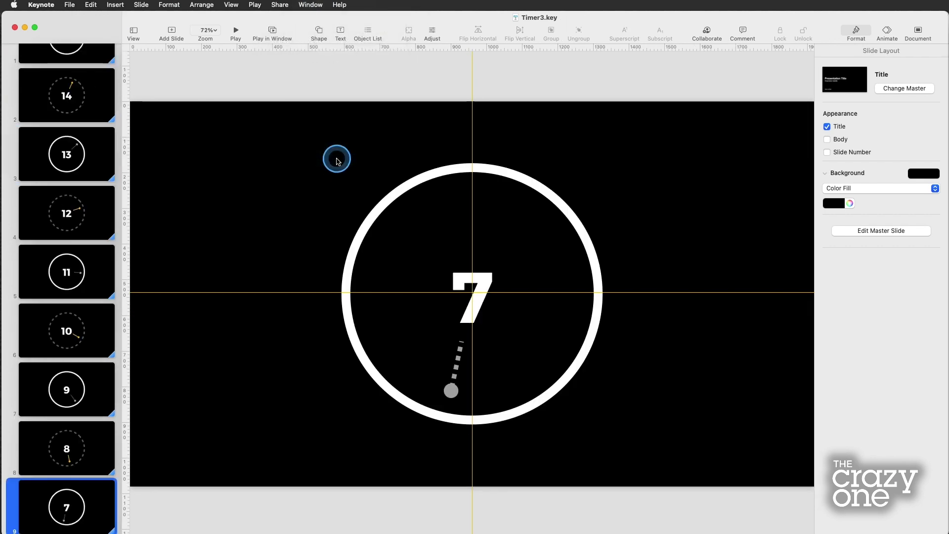
left_click(272, 31)
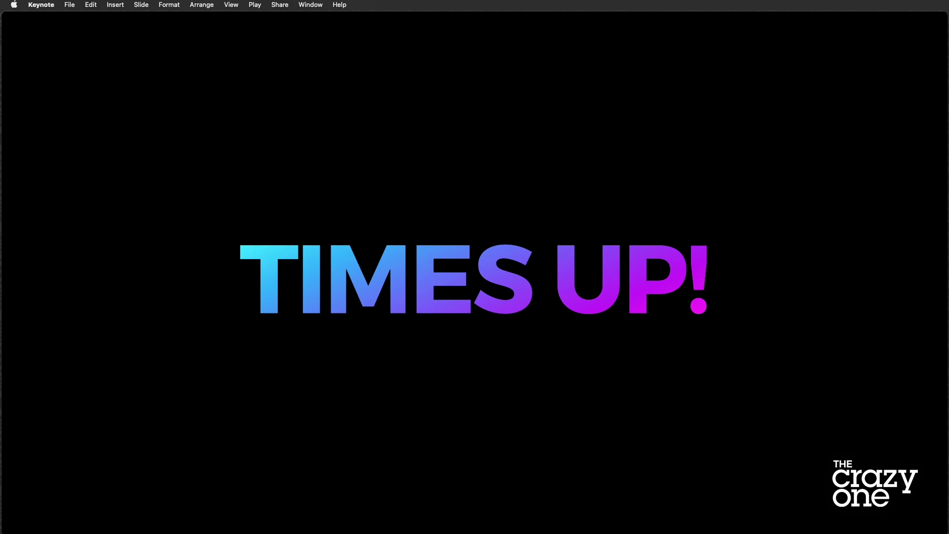
key("Escape")
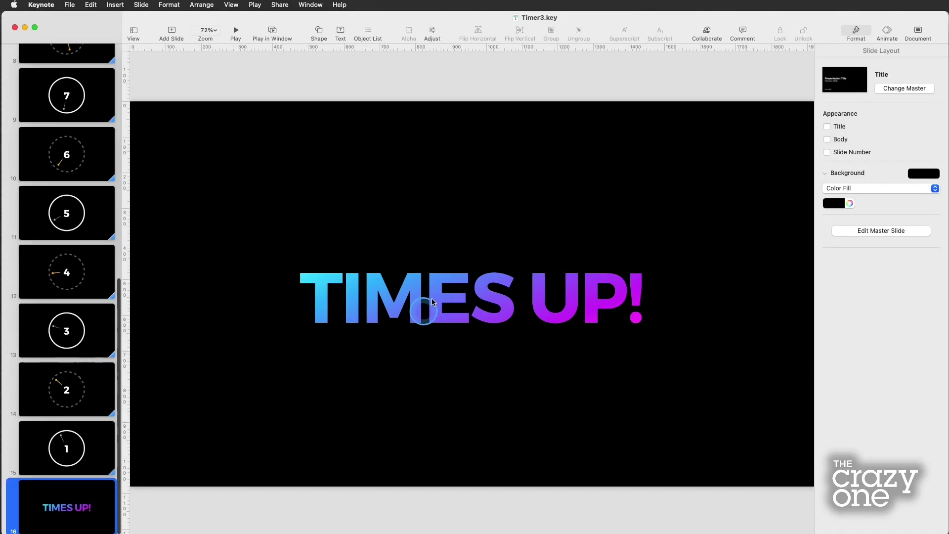
Go back to the first countdown slide, number 15, in Timer3.key.
scroll(61, 262, "up", 3)
scroll(62, 263, "up", 10)
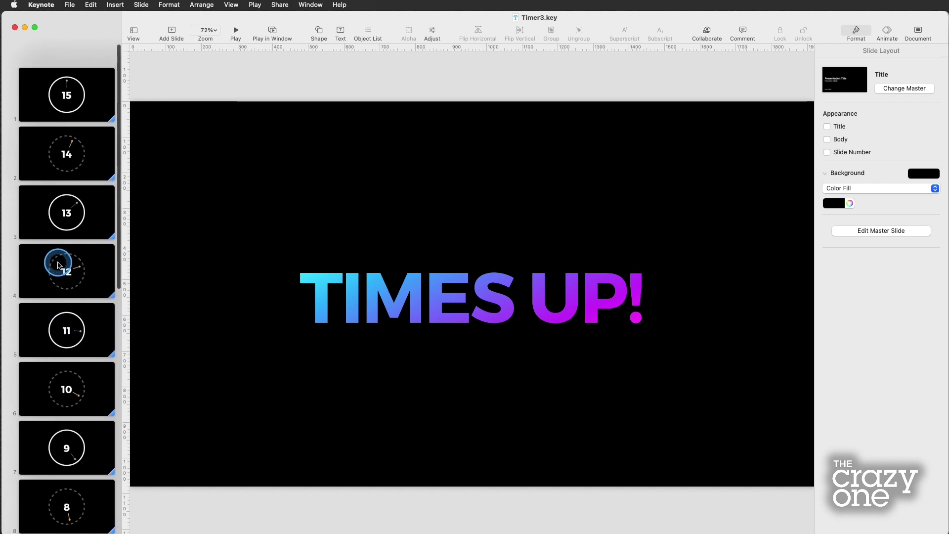
left_click(72, 59)
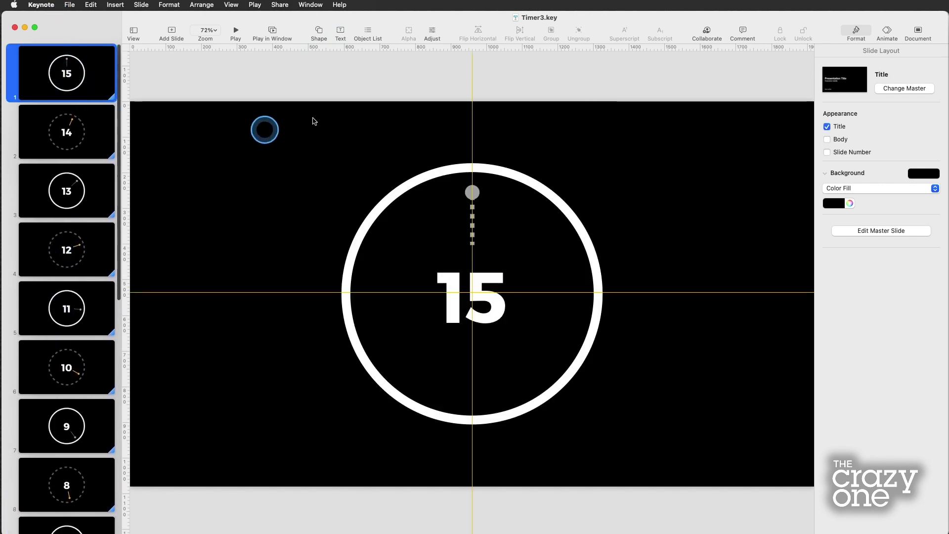